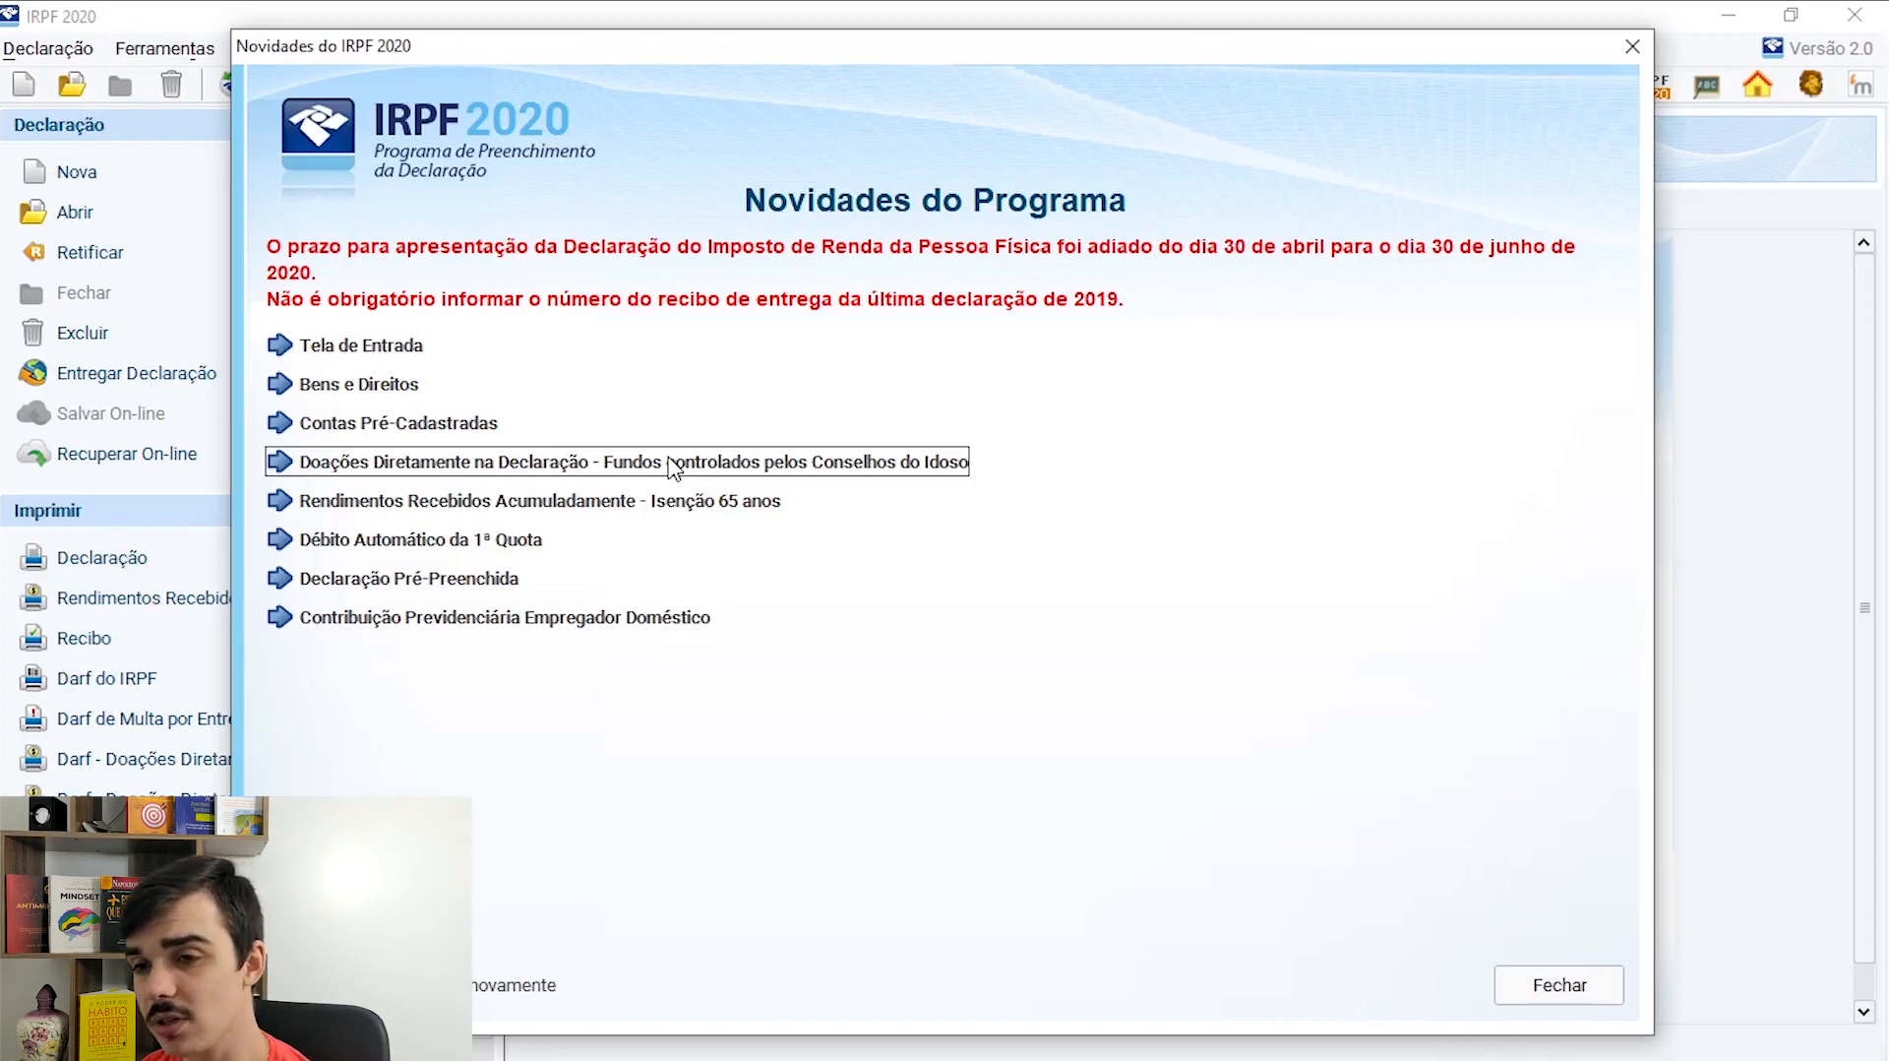
Dismiss the program news window and open the taxpayer's declaration that is being filled in
click(675, 464)
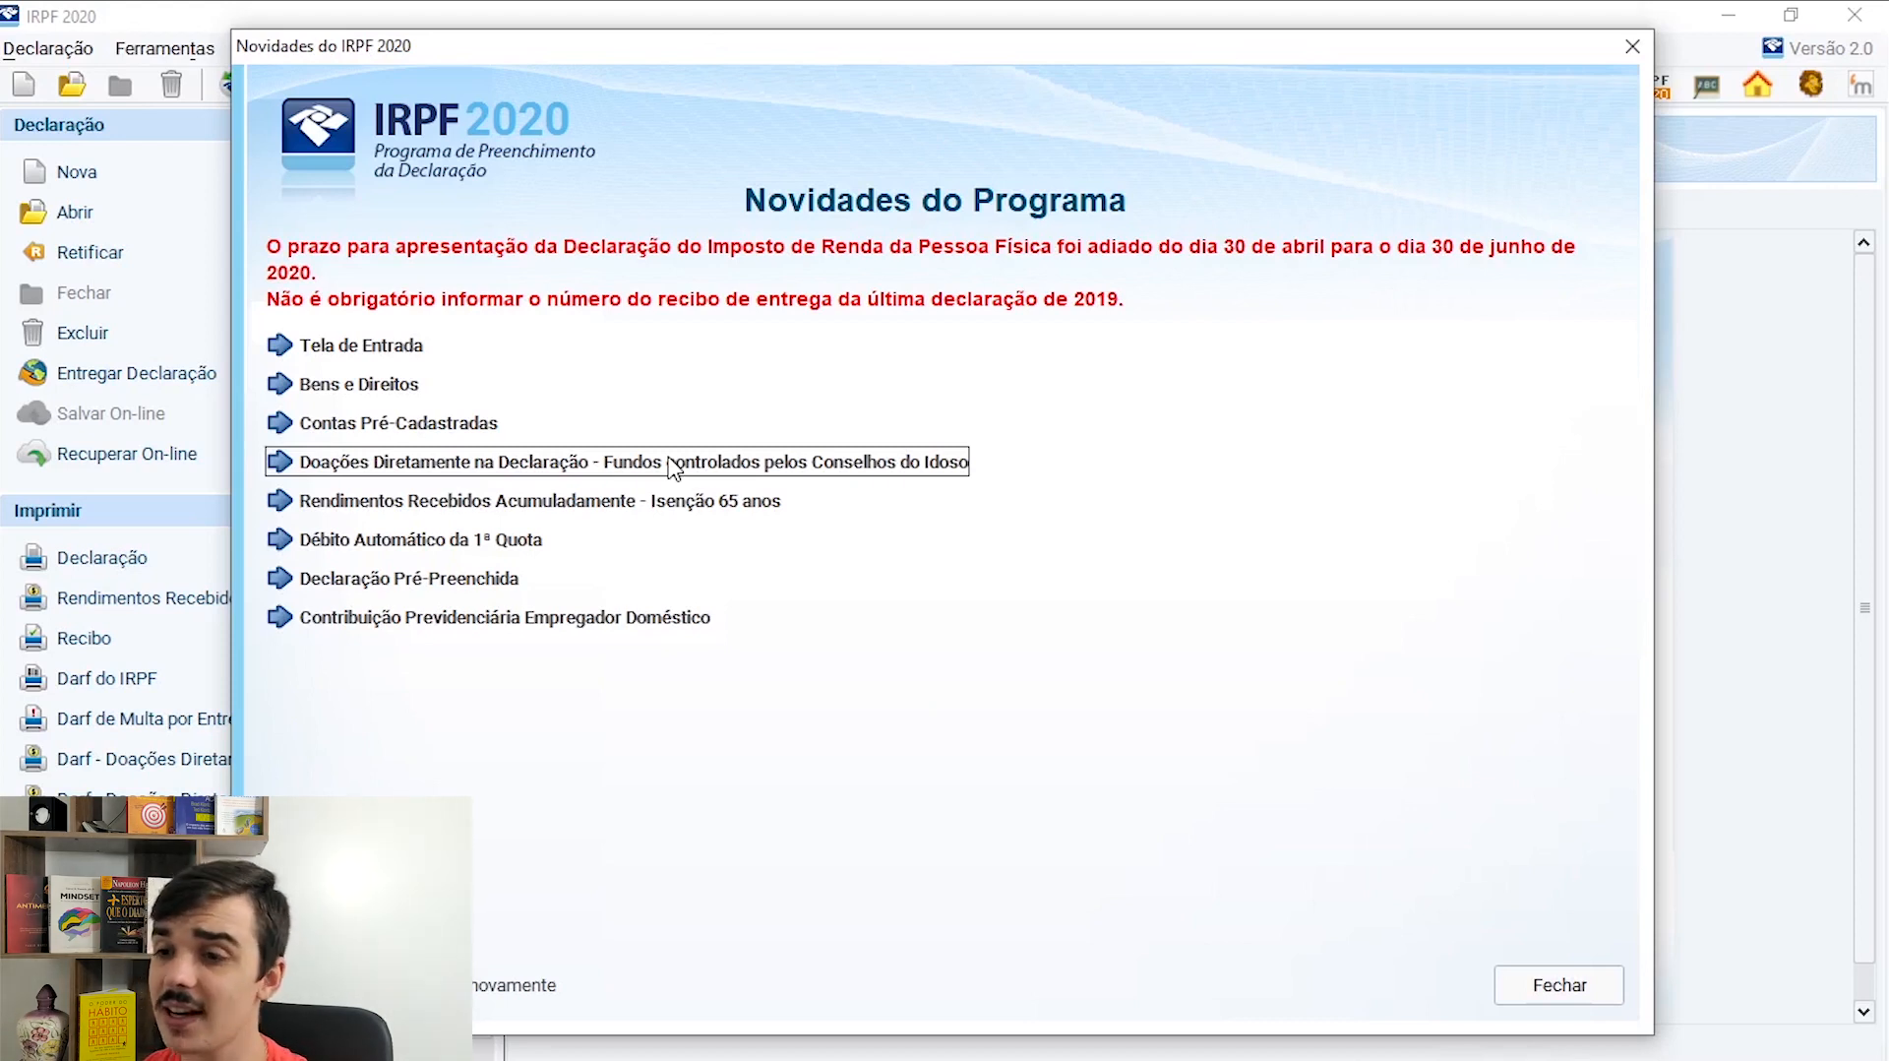
click(1631, 47)
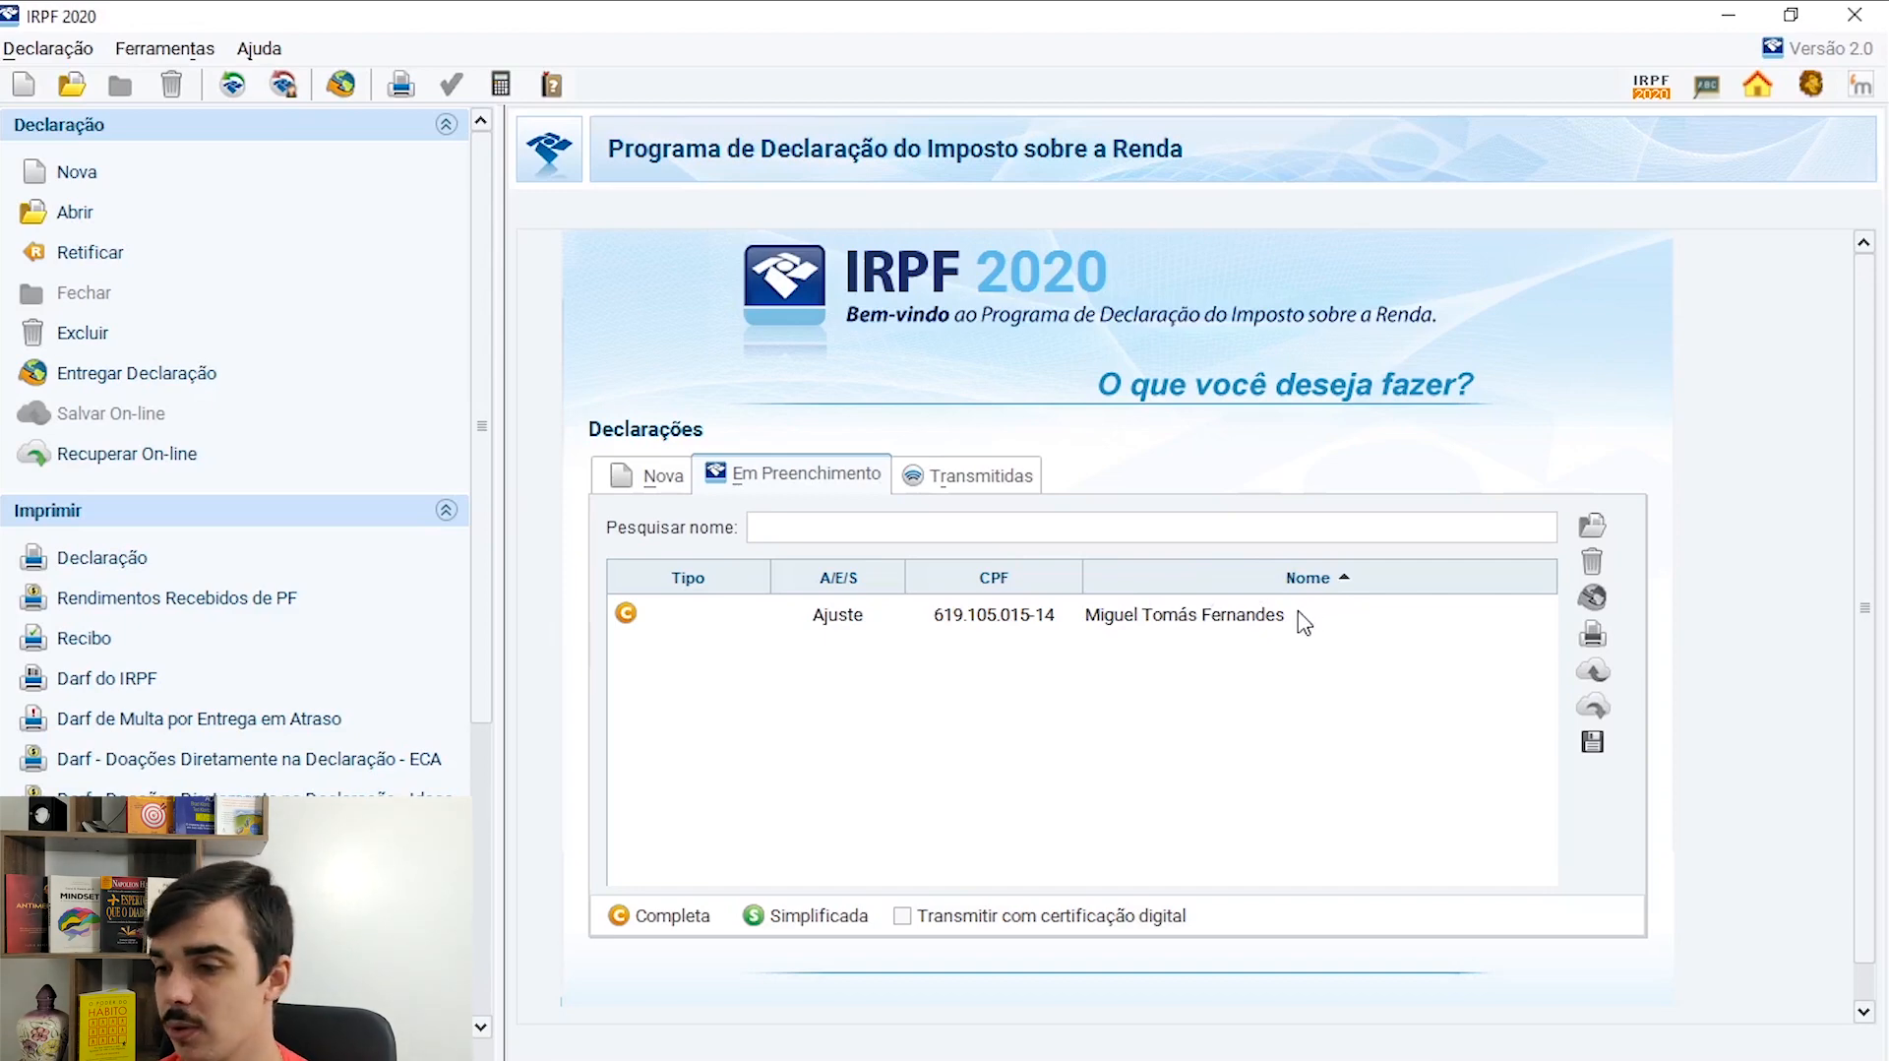
double_click(1248, 615)
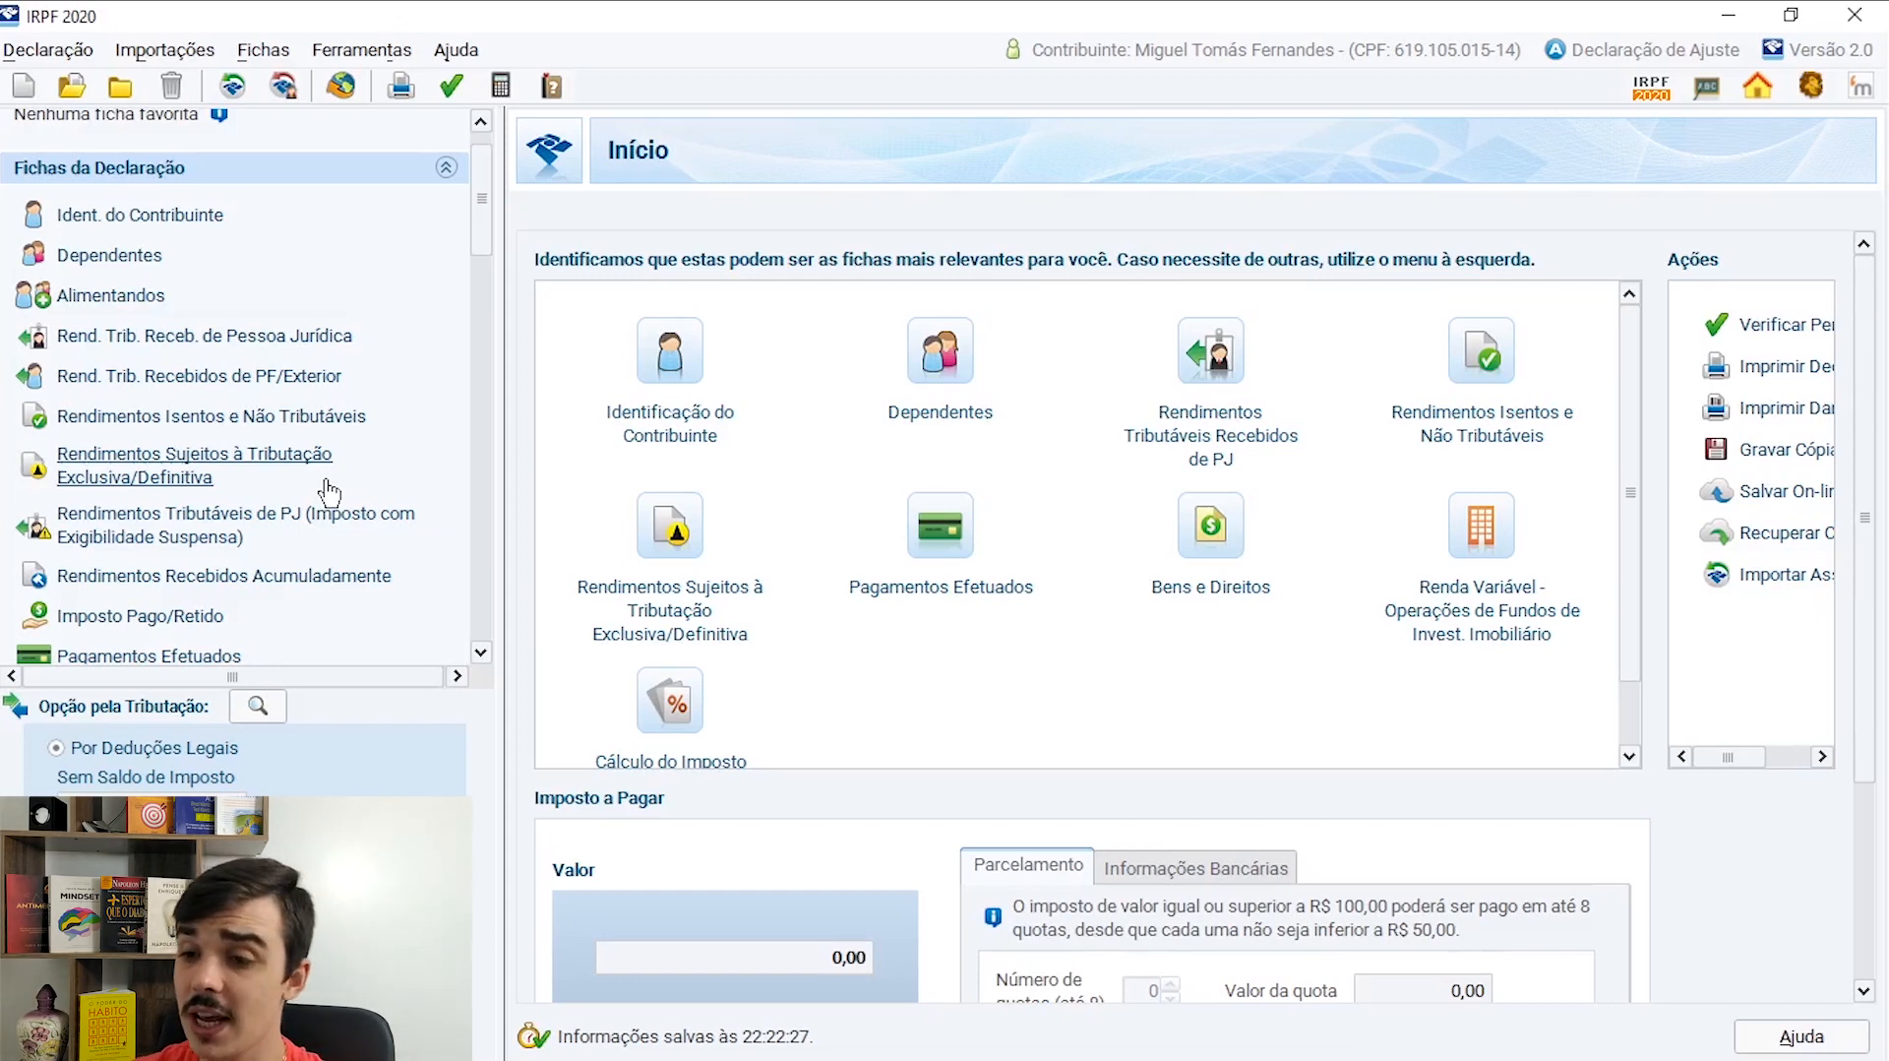
Open the code 31 ITAUSA shares entry in Bens e Direitos to examine its asset details
scroll(241, 379, down, 4)
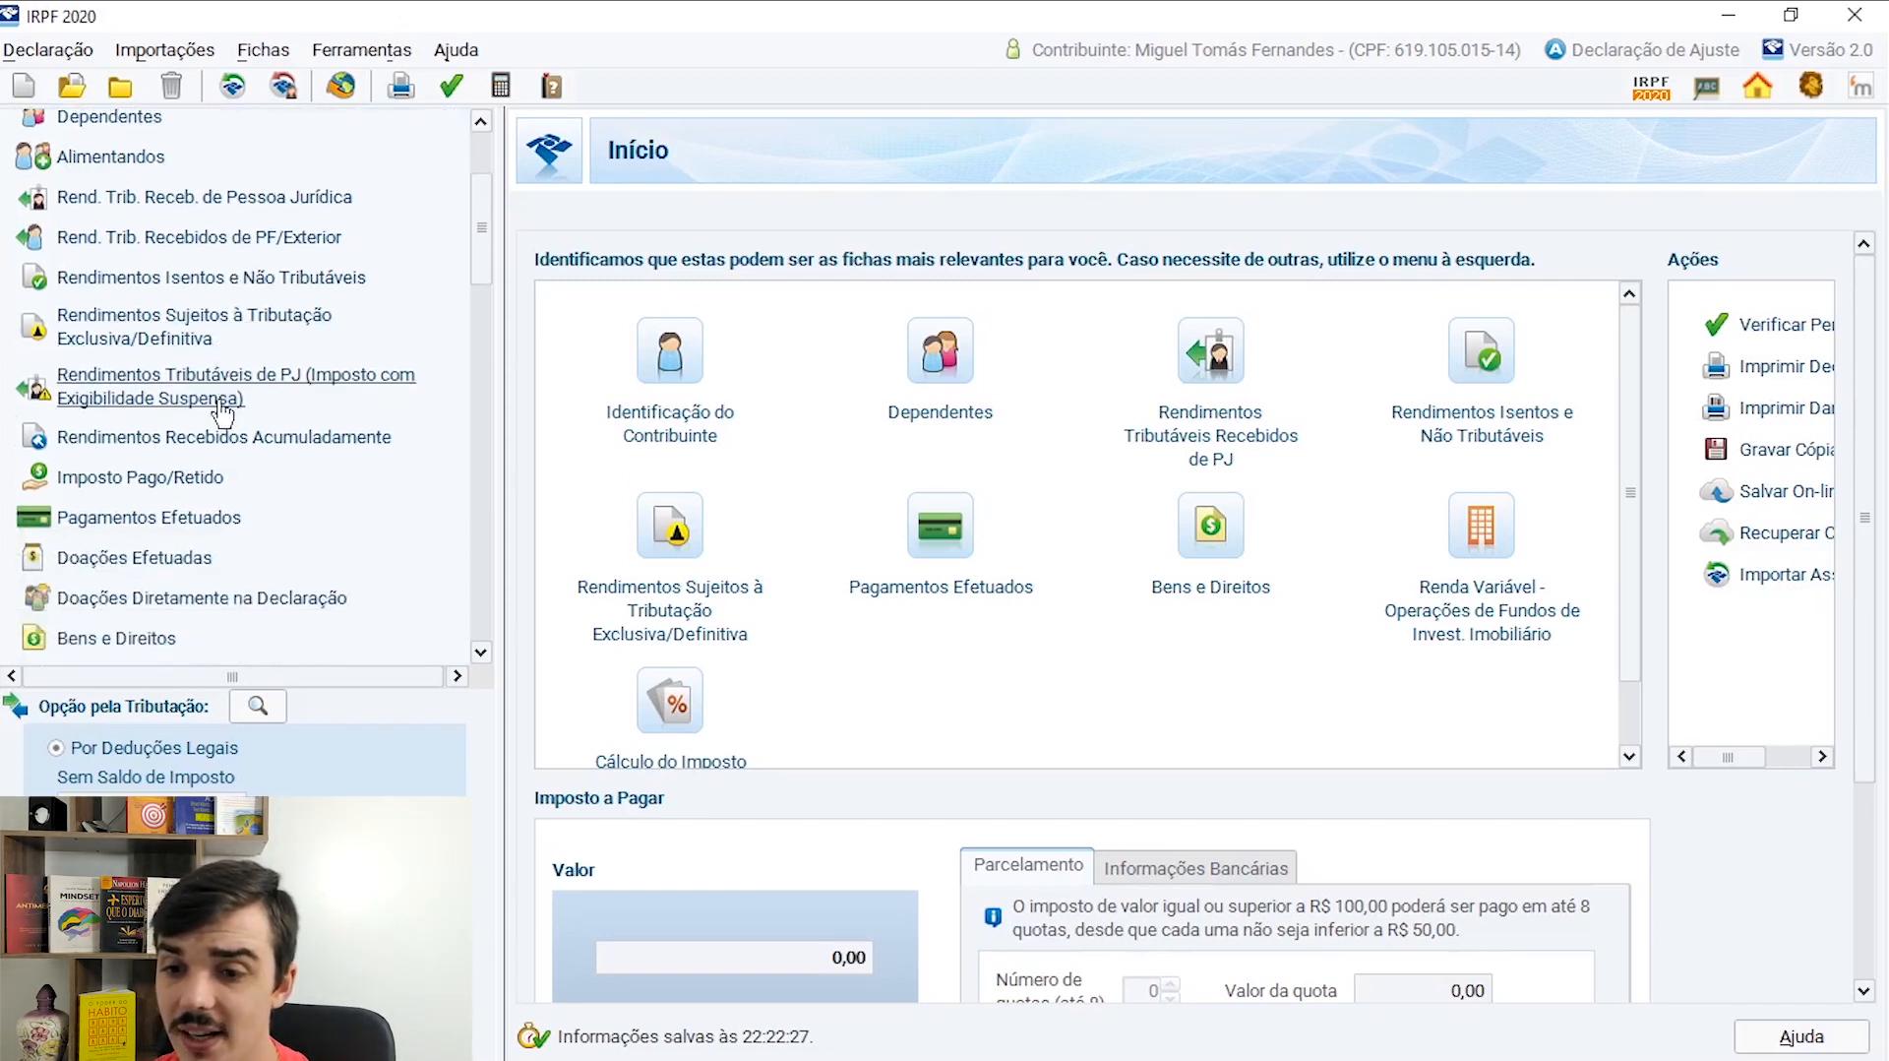
click(116, 582)
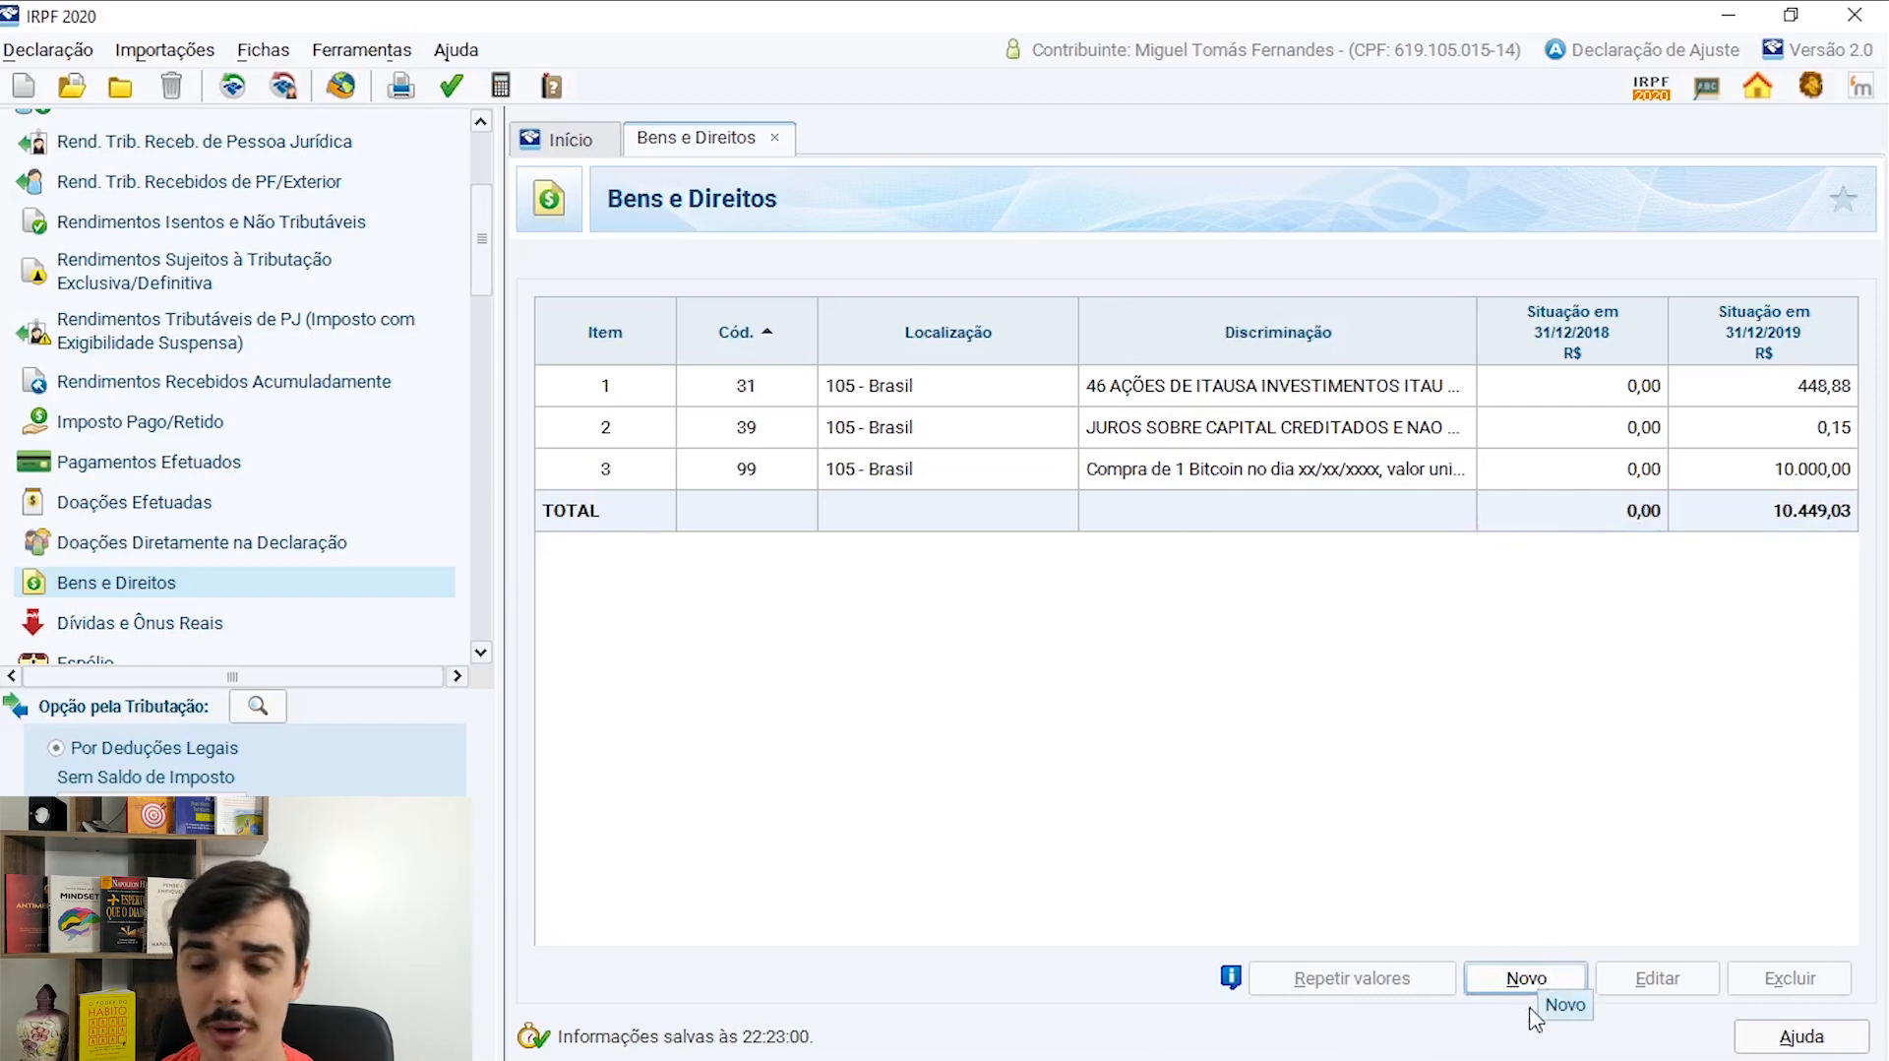
double_click(1323, 394)
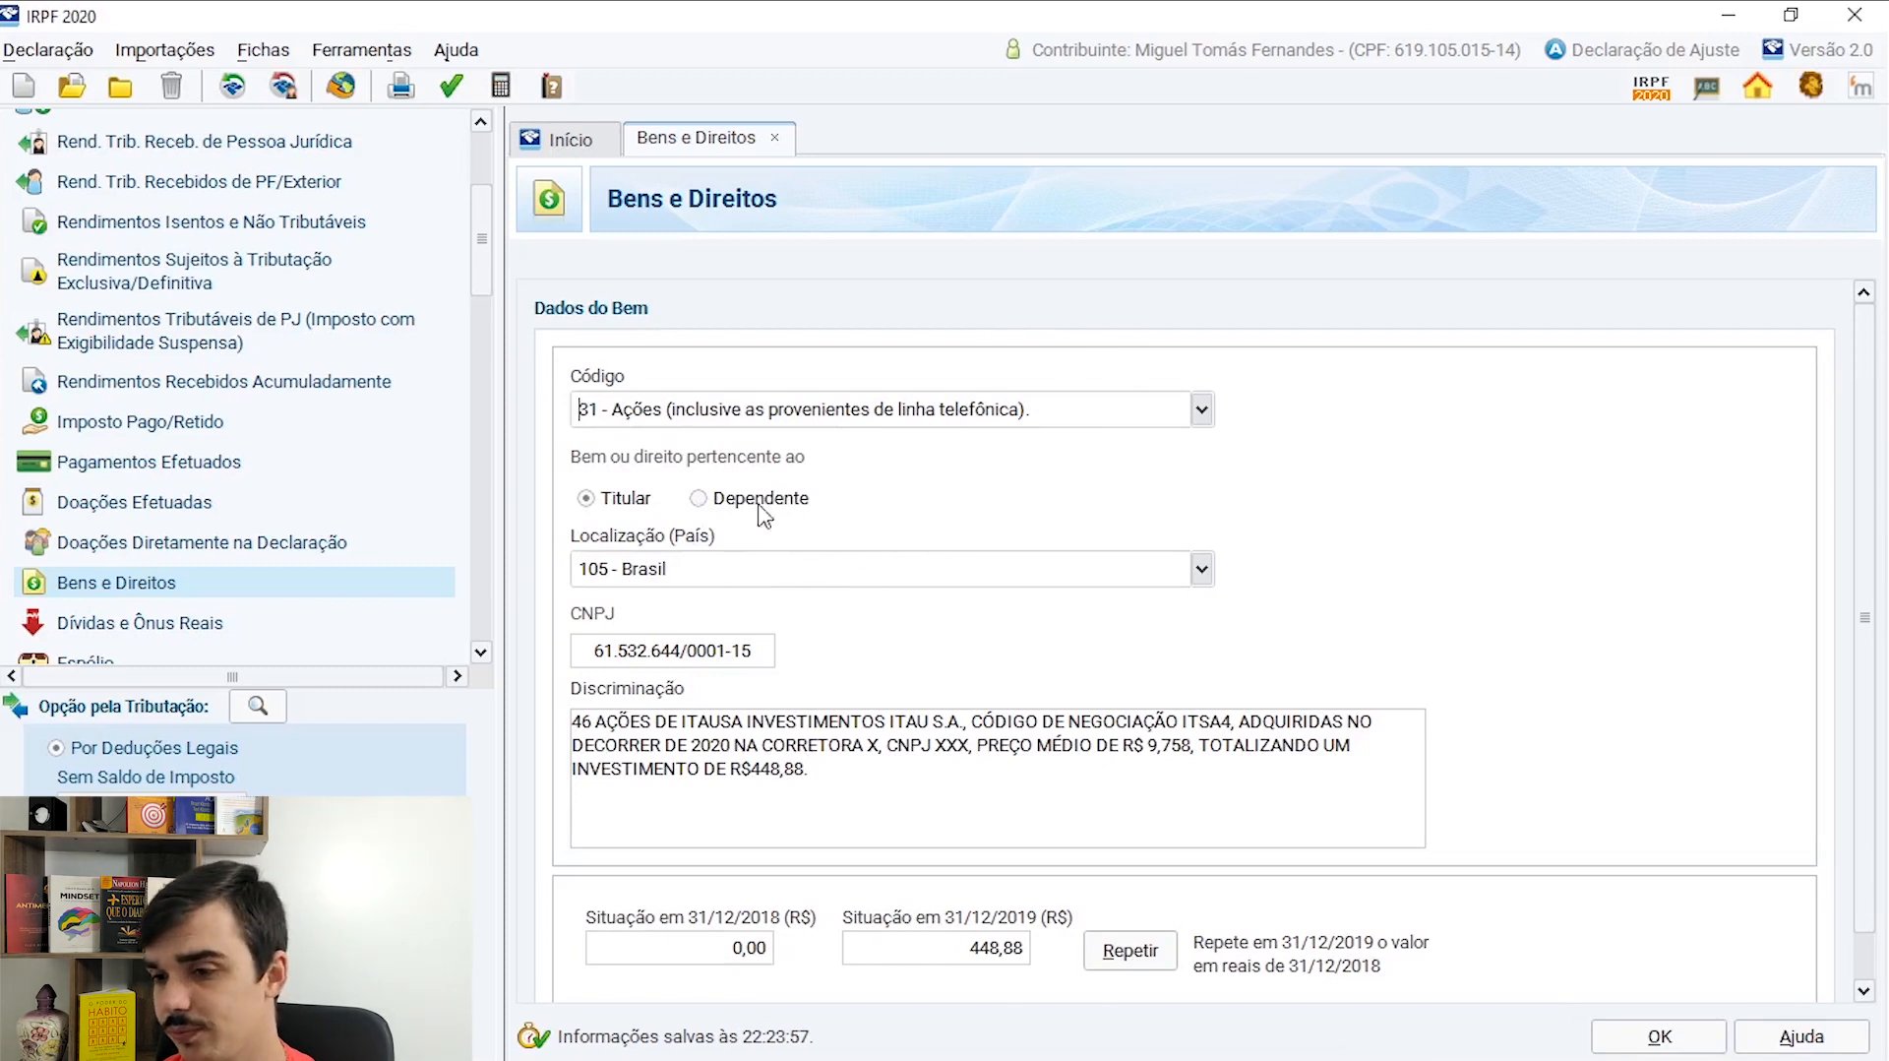
scroll(718, 590, down, 1)
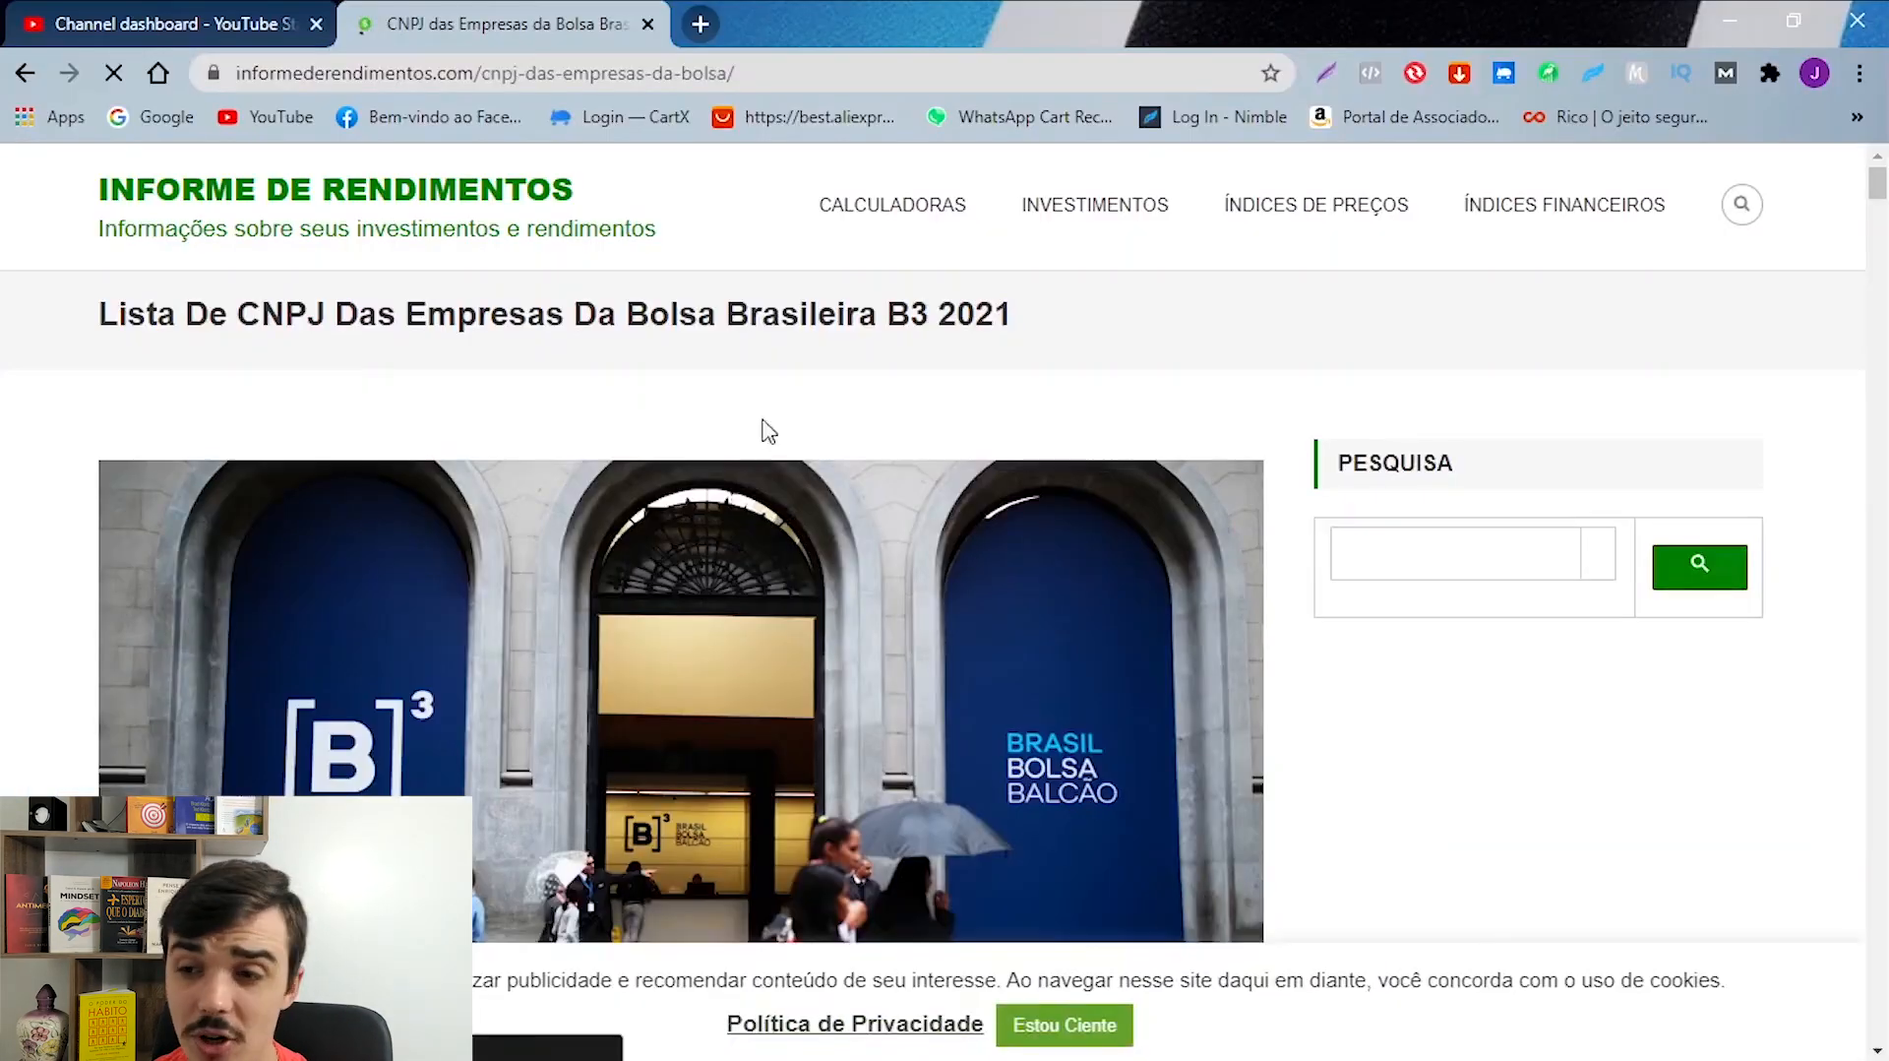
In the browser's list of B3 company CNPJs, search for itsa4 and select the CNPJ of ITAUSA INVESTIMENTOS
scroll(766, 421, down, 6)
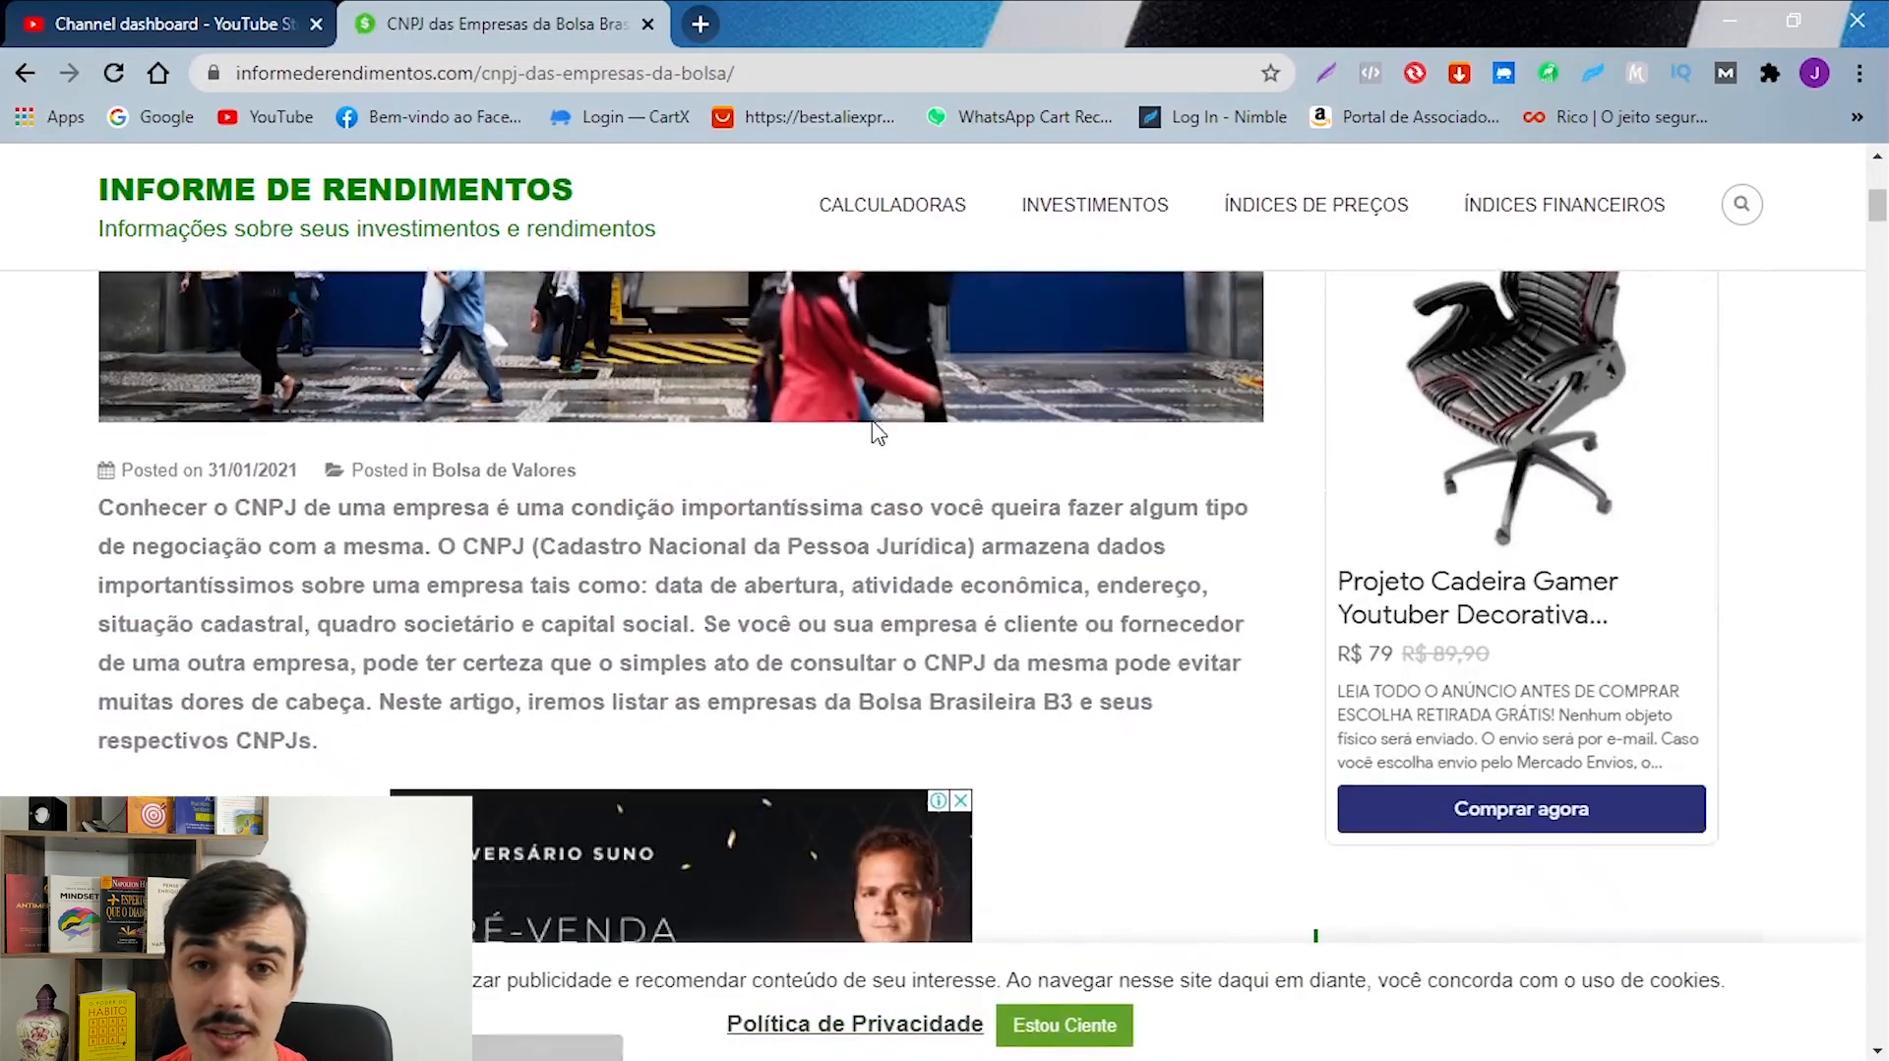
scroll(879, 433, down, 8)
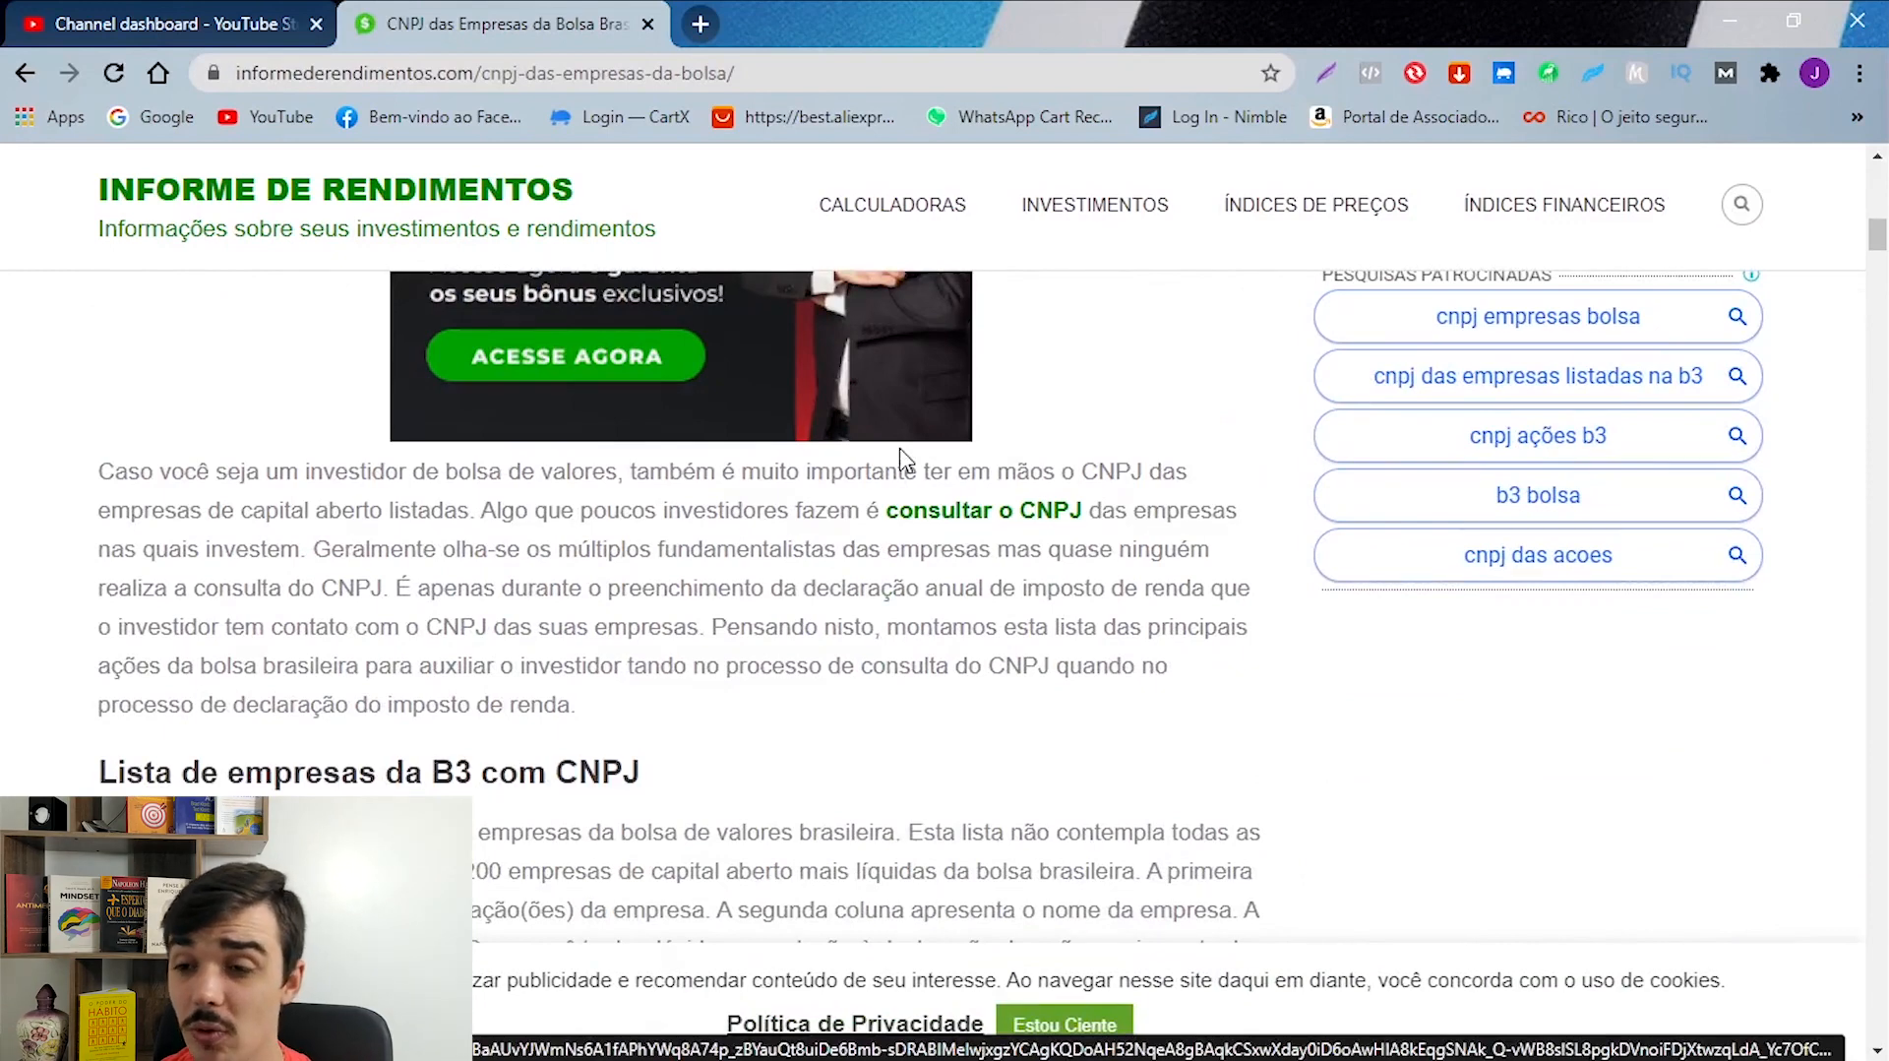
scroll(910, 453, down, 3)
scroll(935, 472, down, 8)
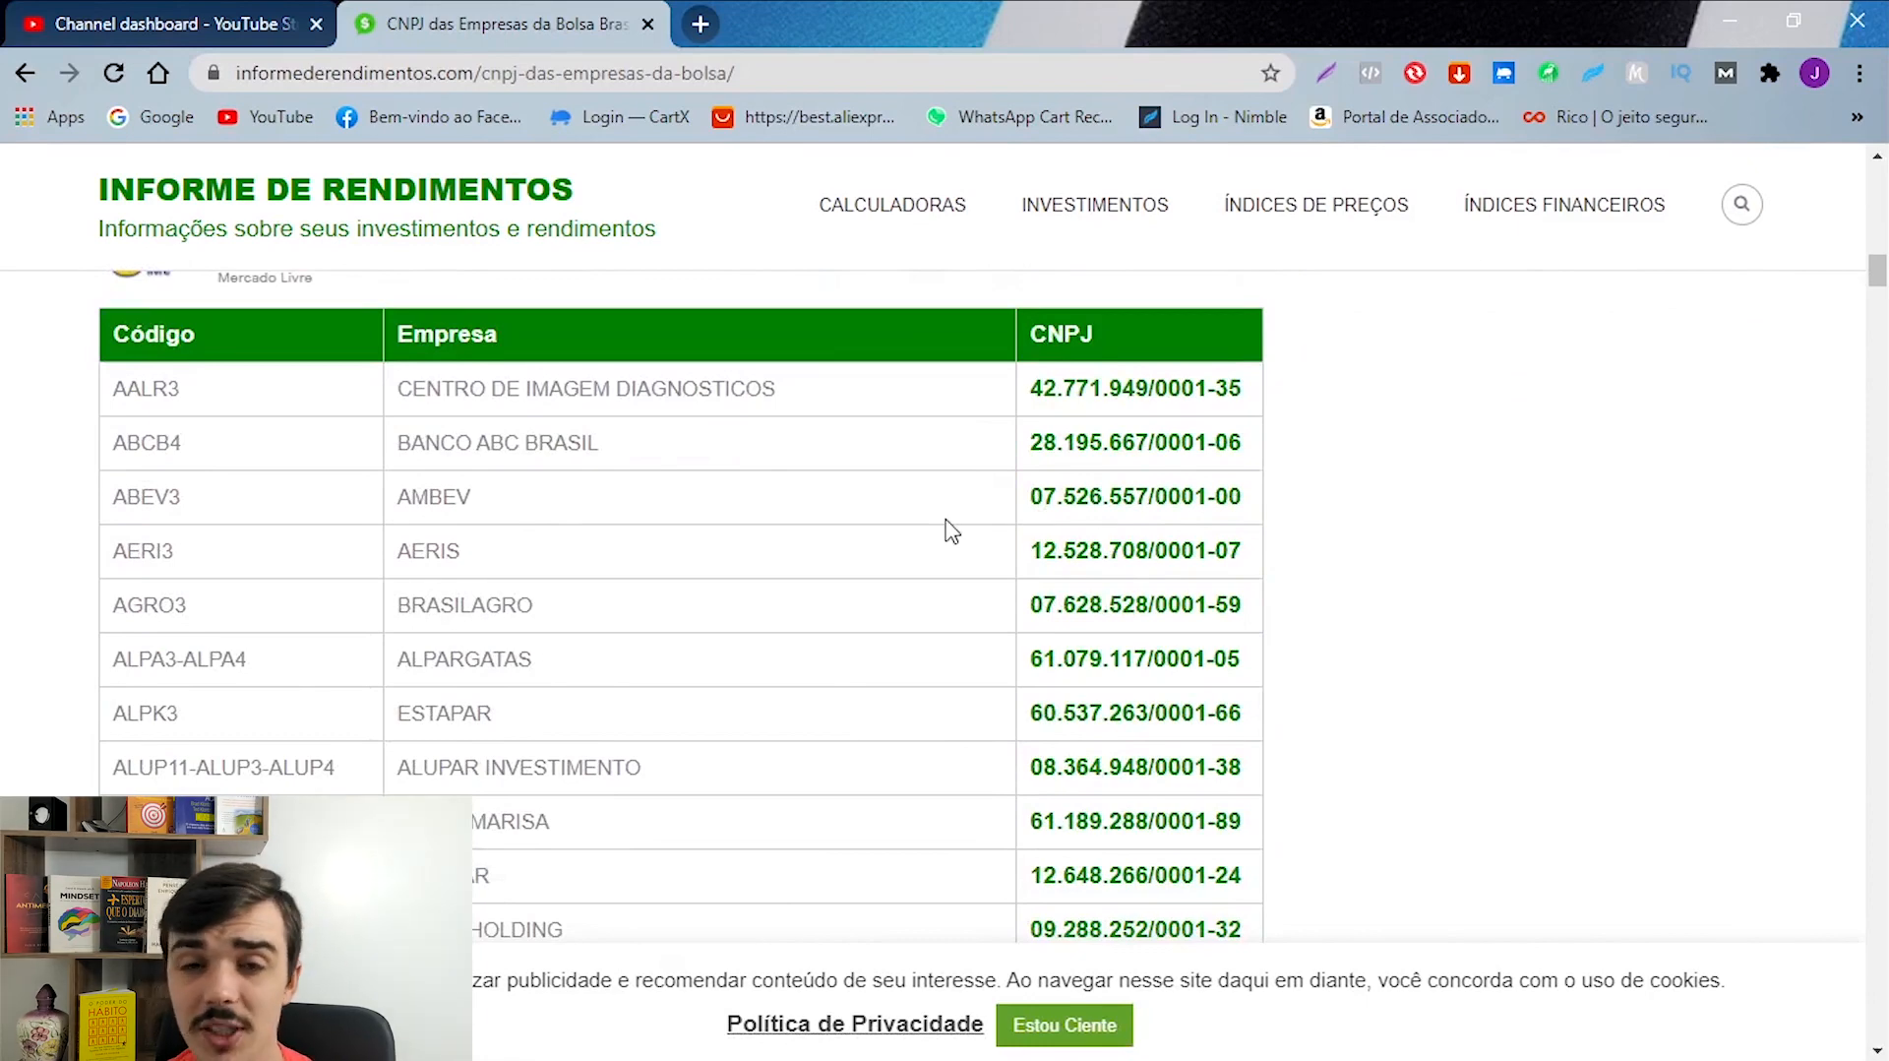
scroll(994, 531, down, 1)
scroll(1083, 551, up, 1)
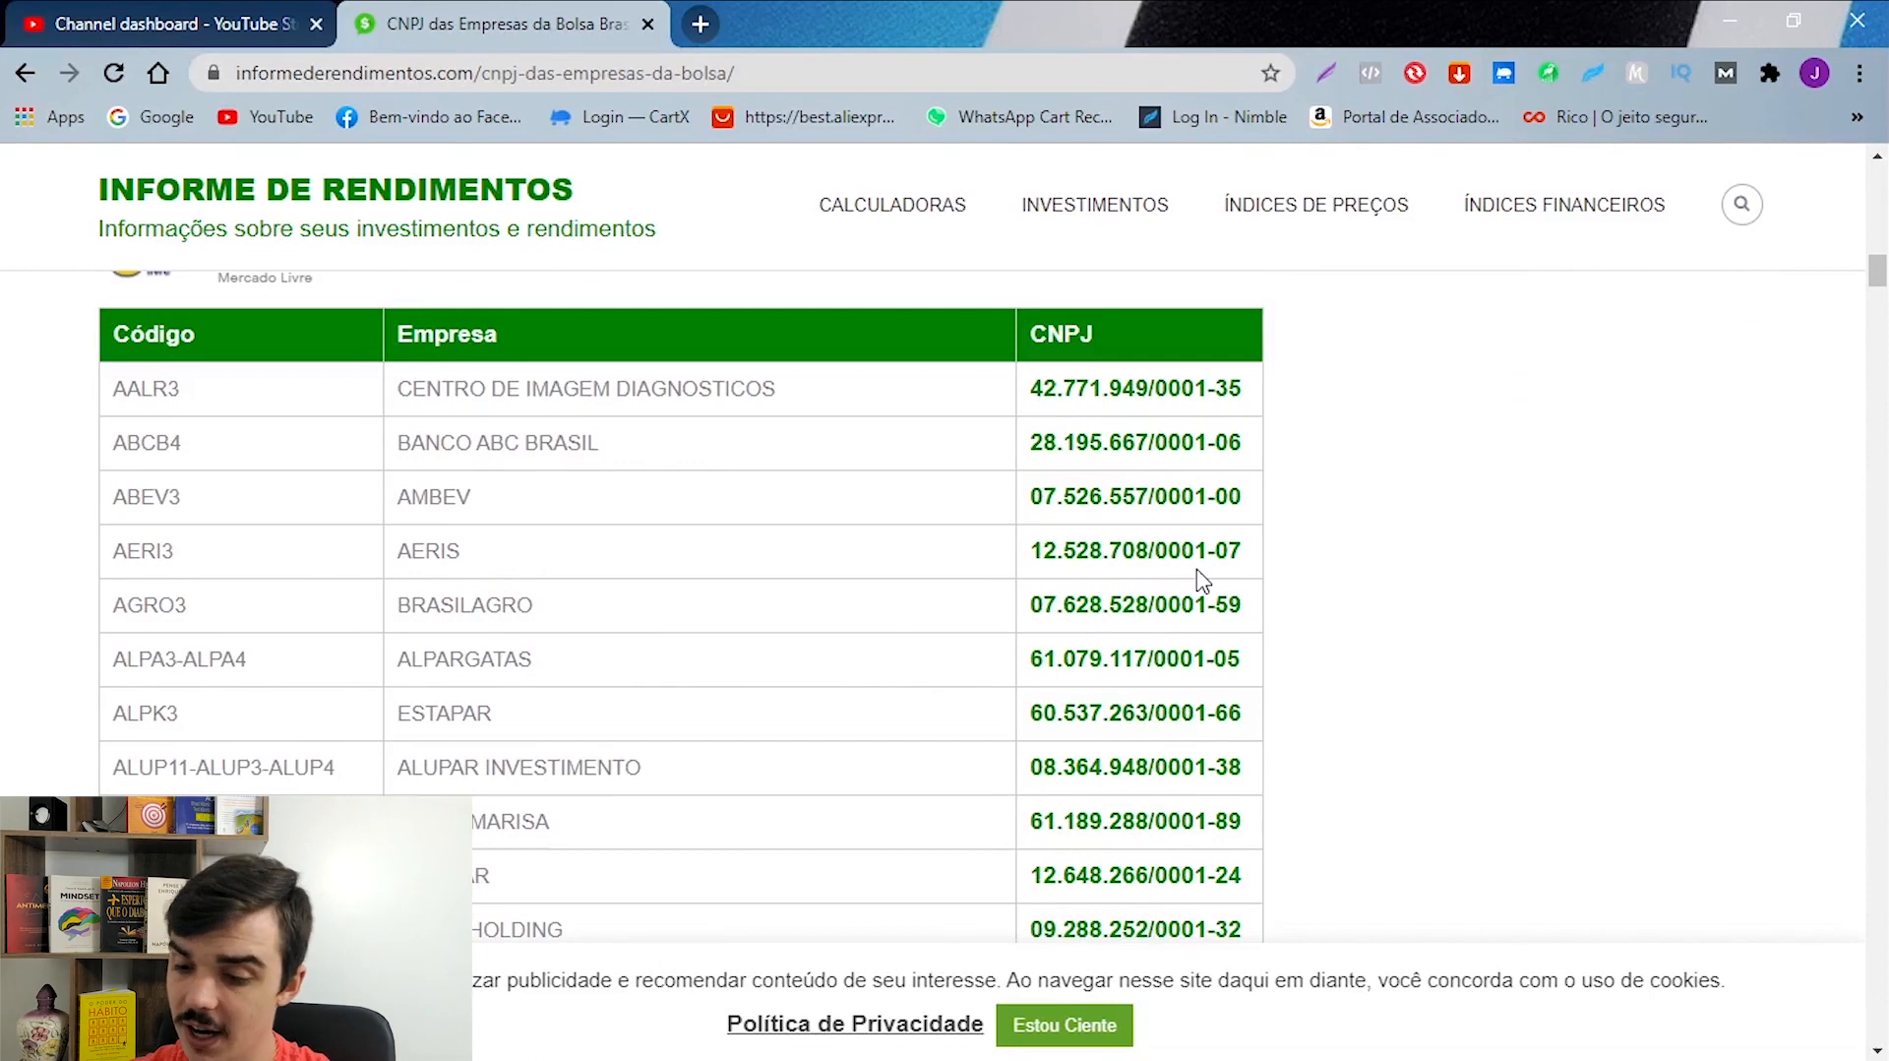
key(ctrl+f)
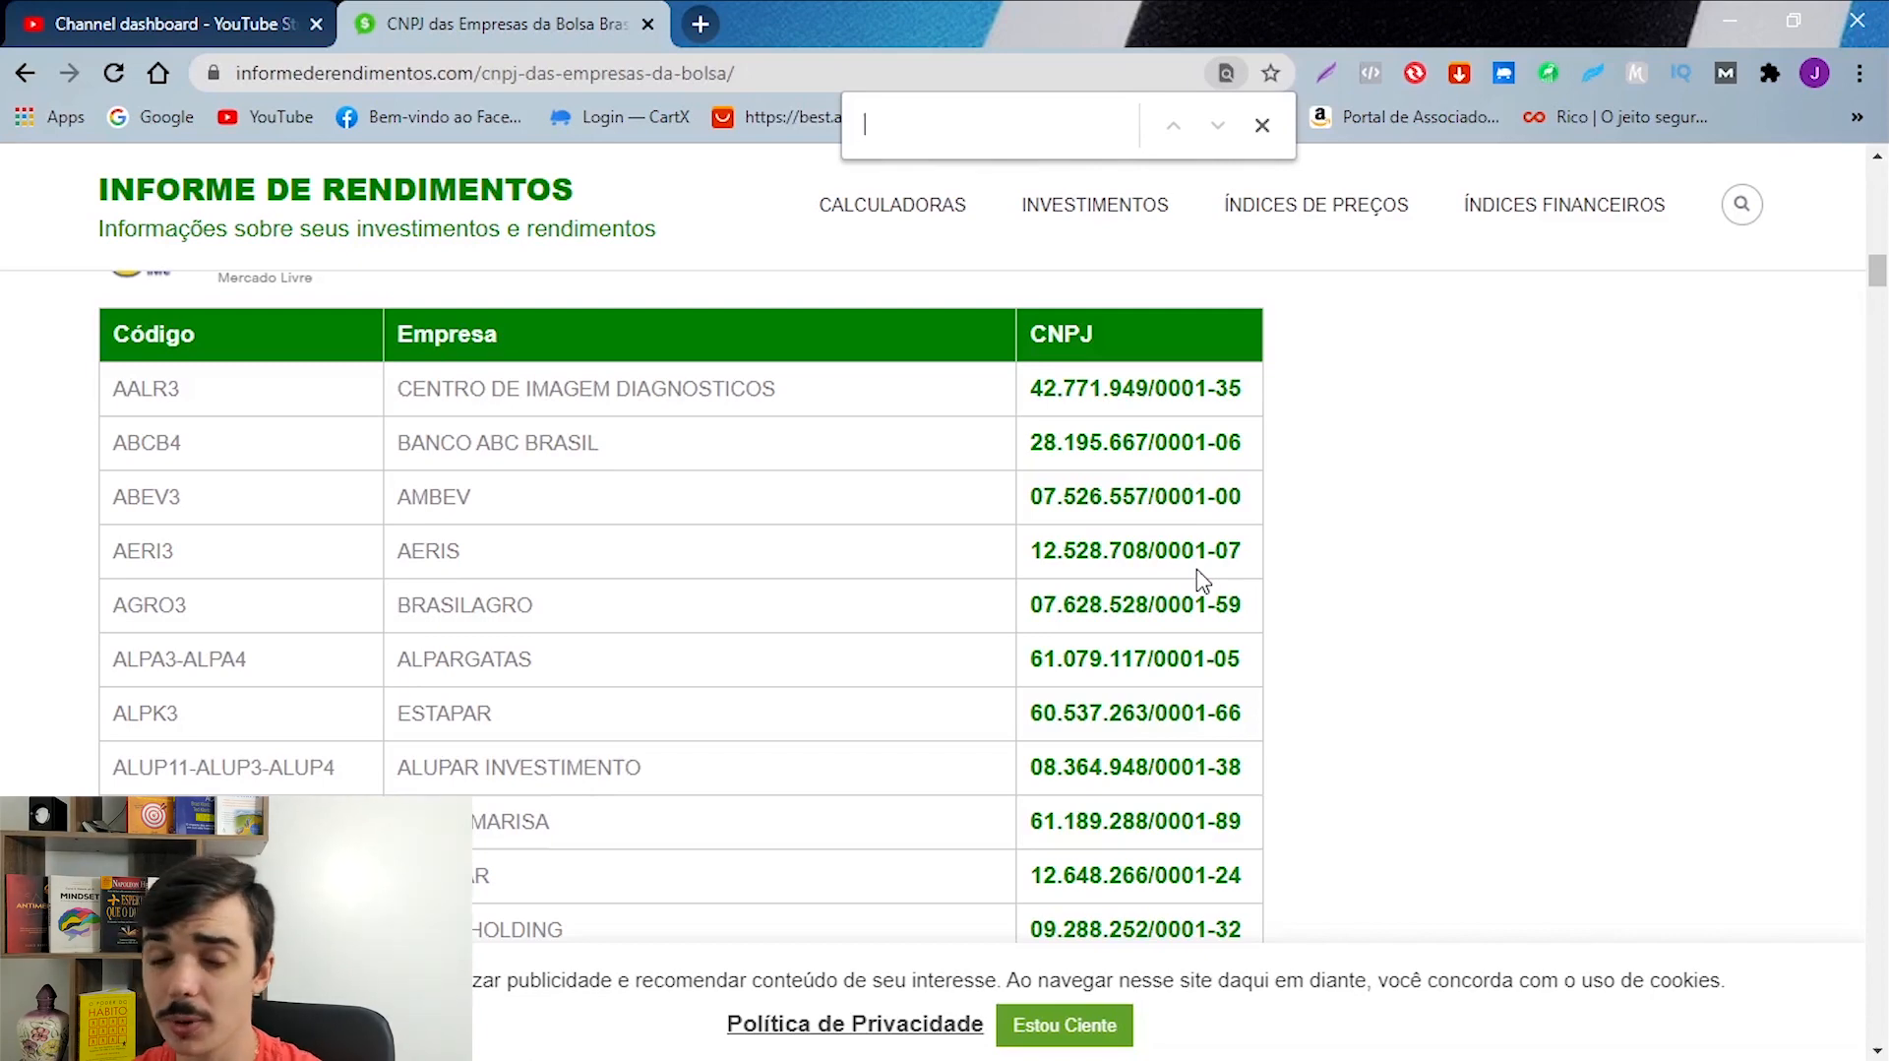
text(i)
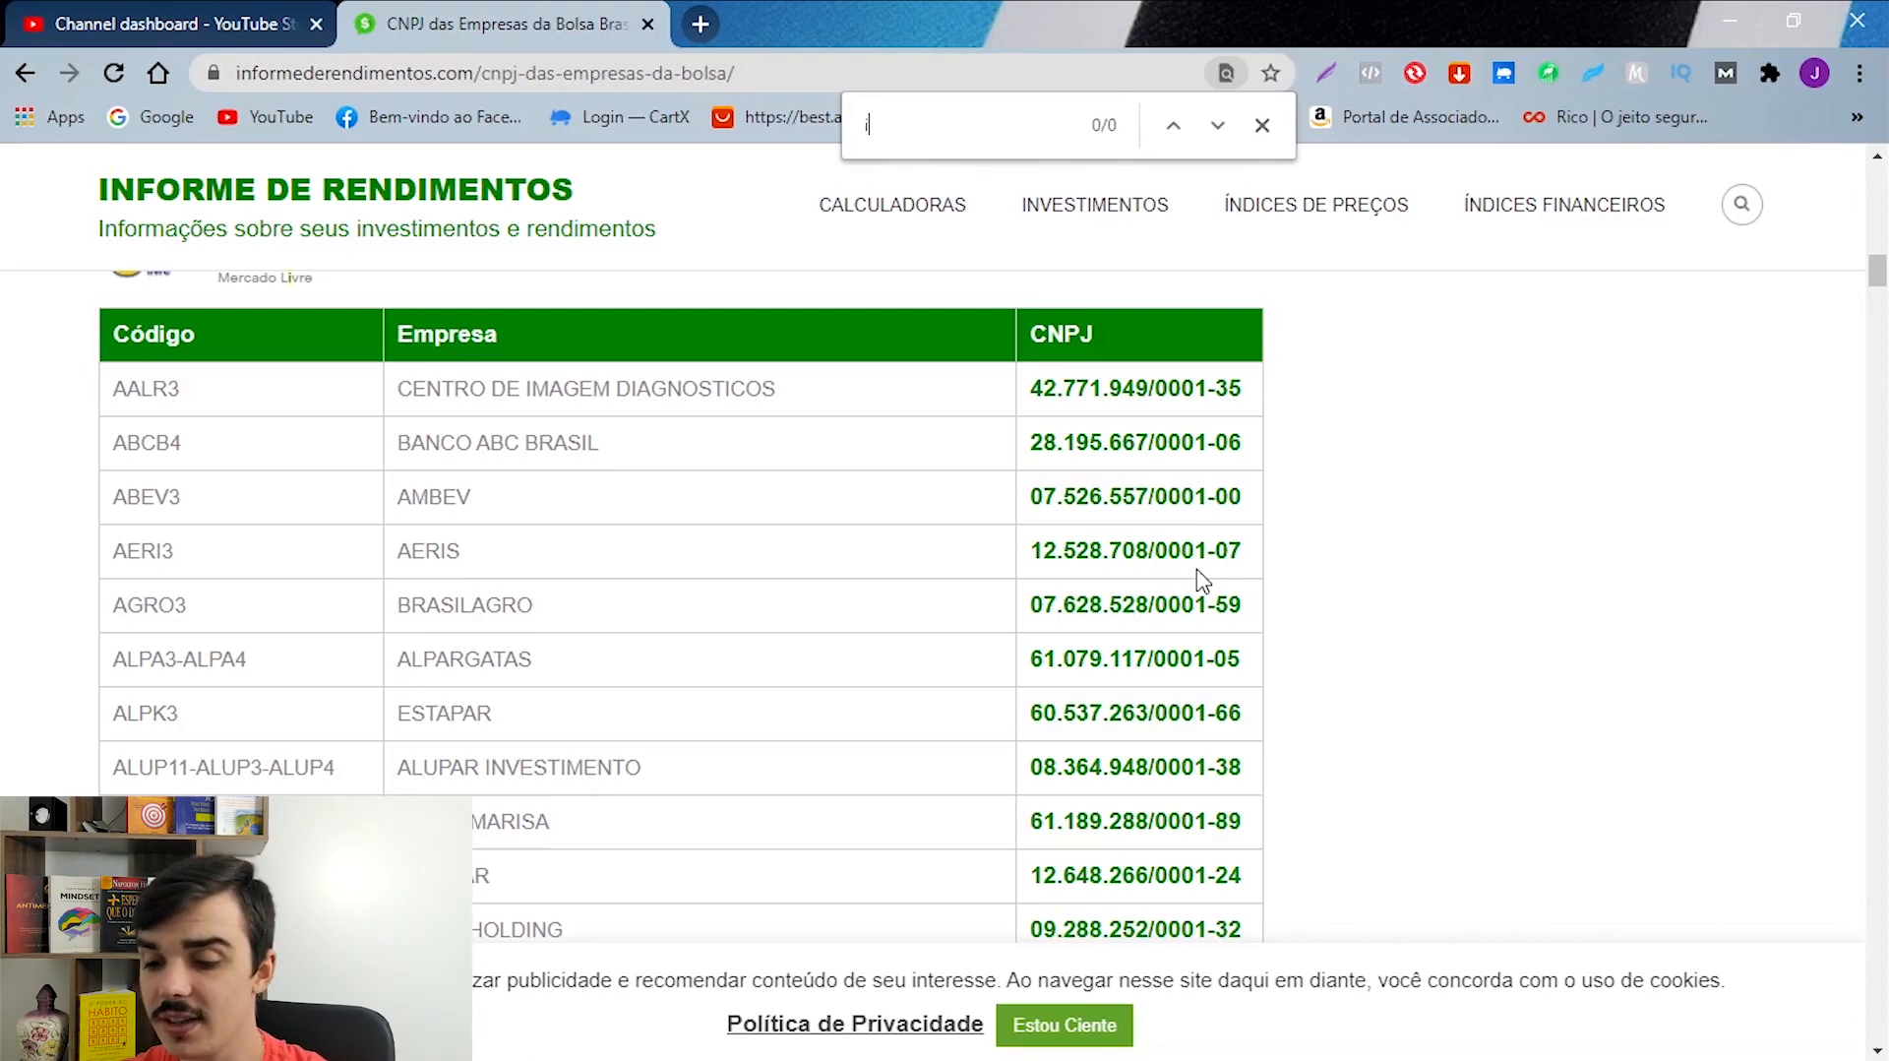
text(tsa4)
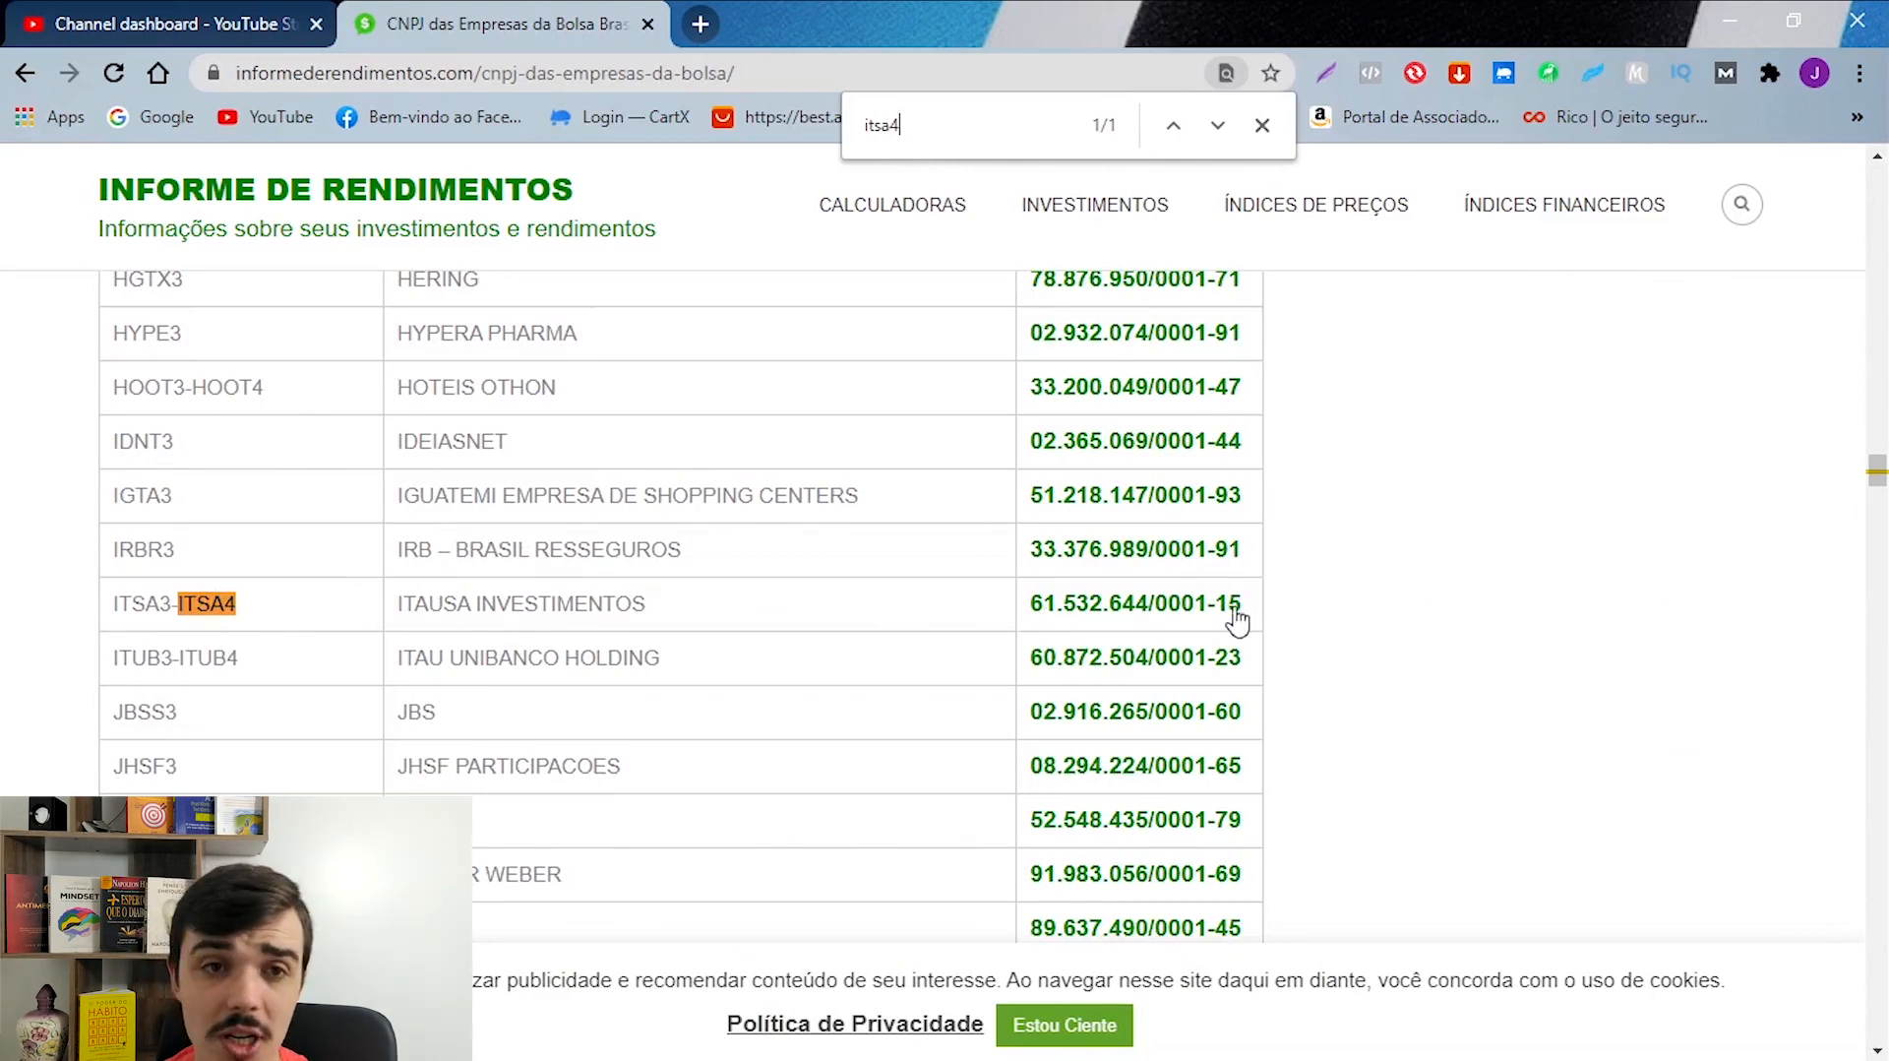
drag(1025, 617, 1252, 657)
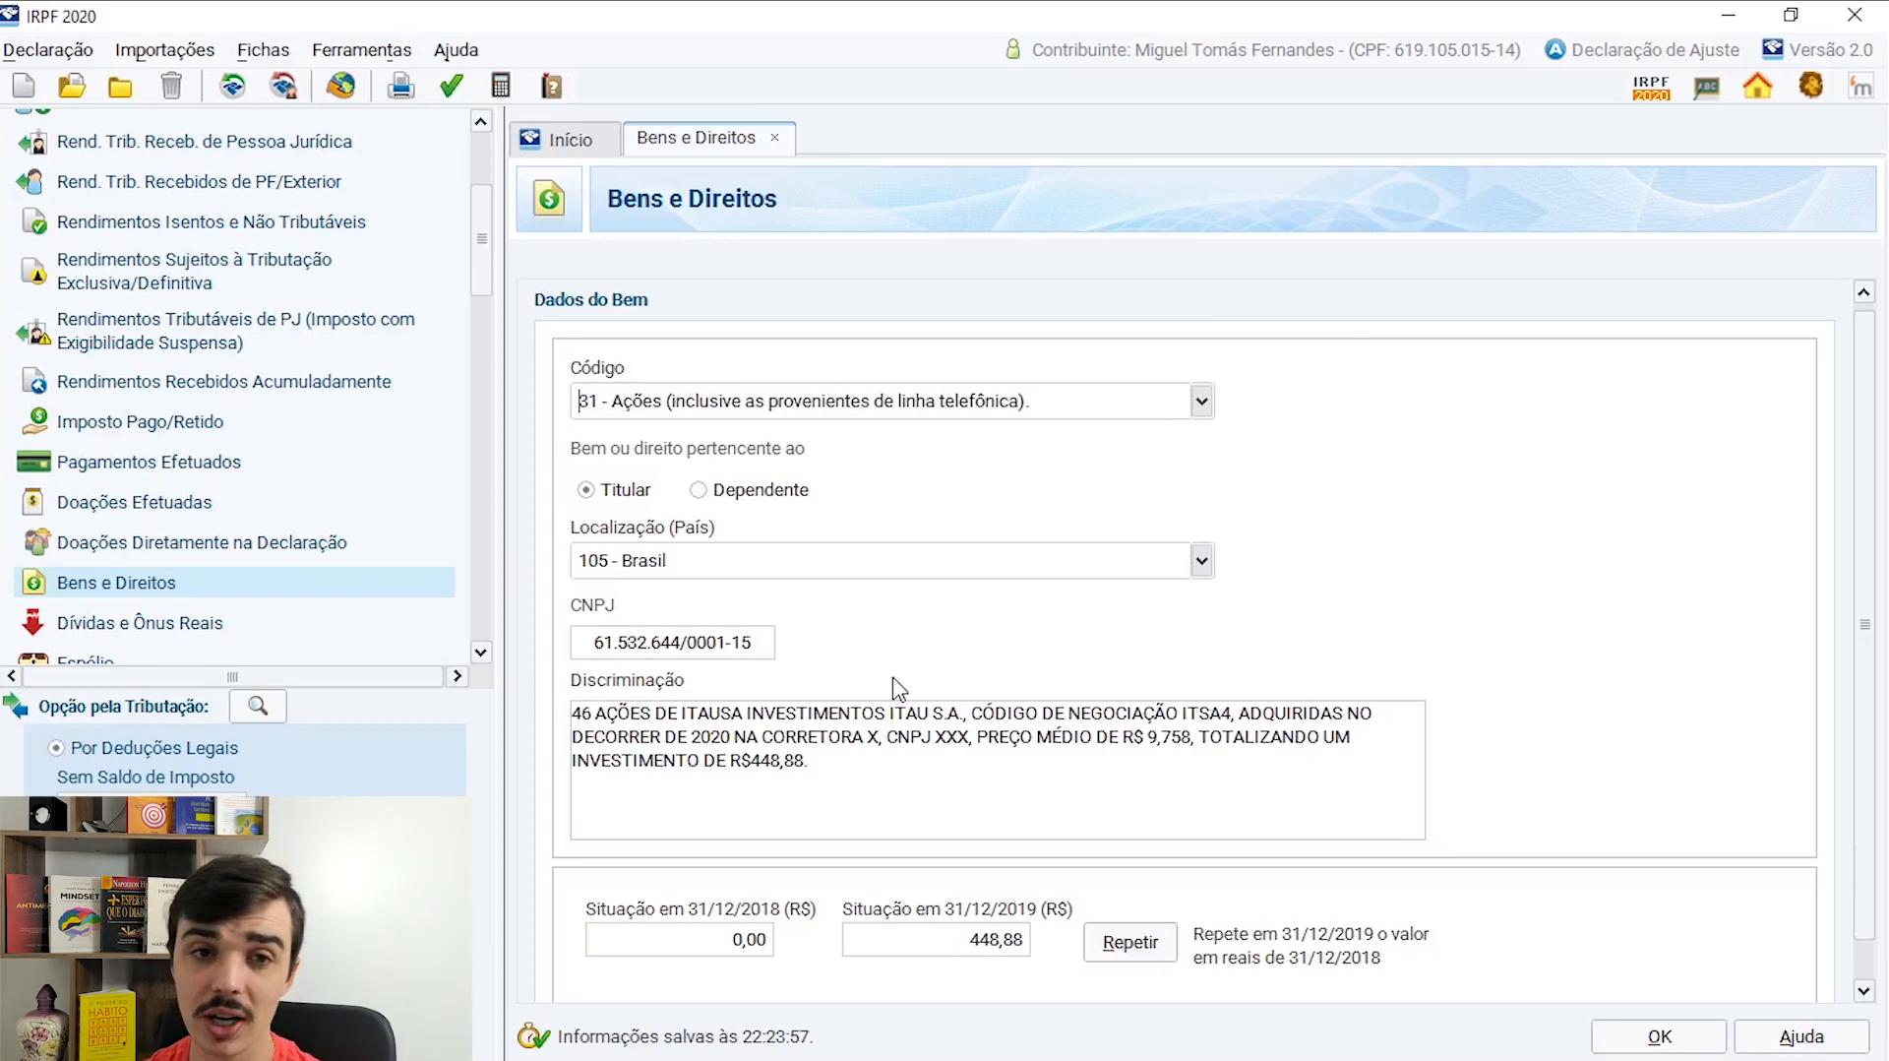
Back in IRPF 2020, examine the average price in the ITAUSA entry's Discriminação text and close the entry with its data kept
scroll(876, 687, down, 1)
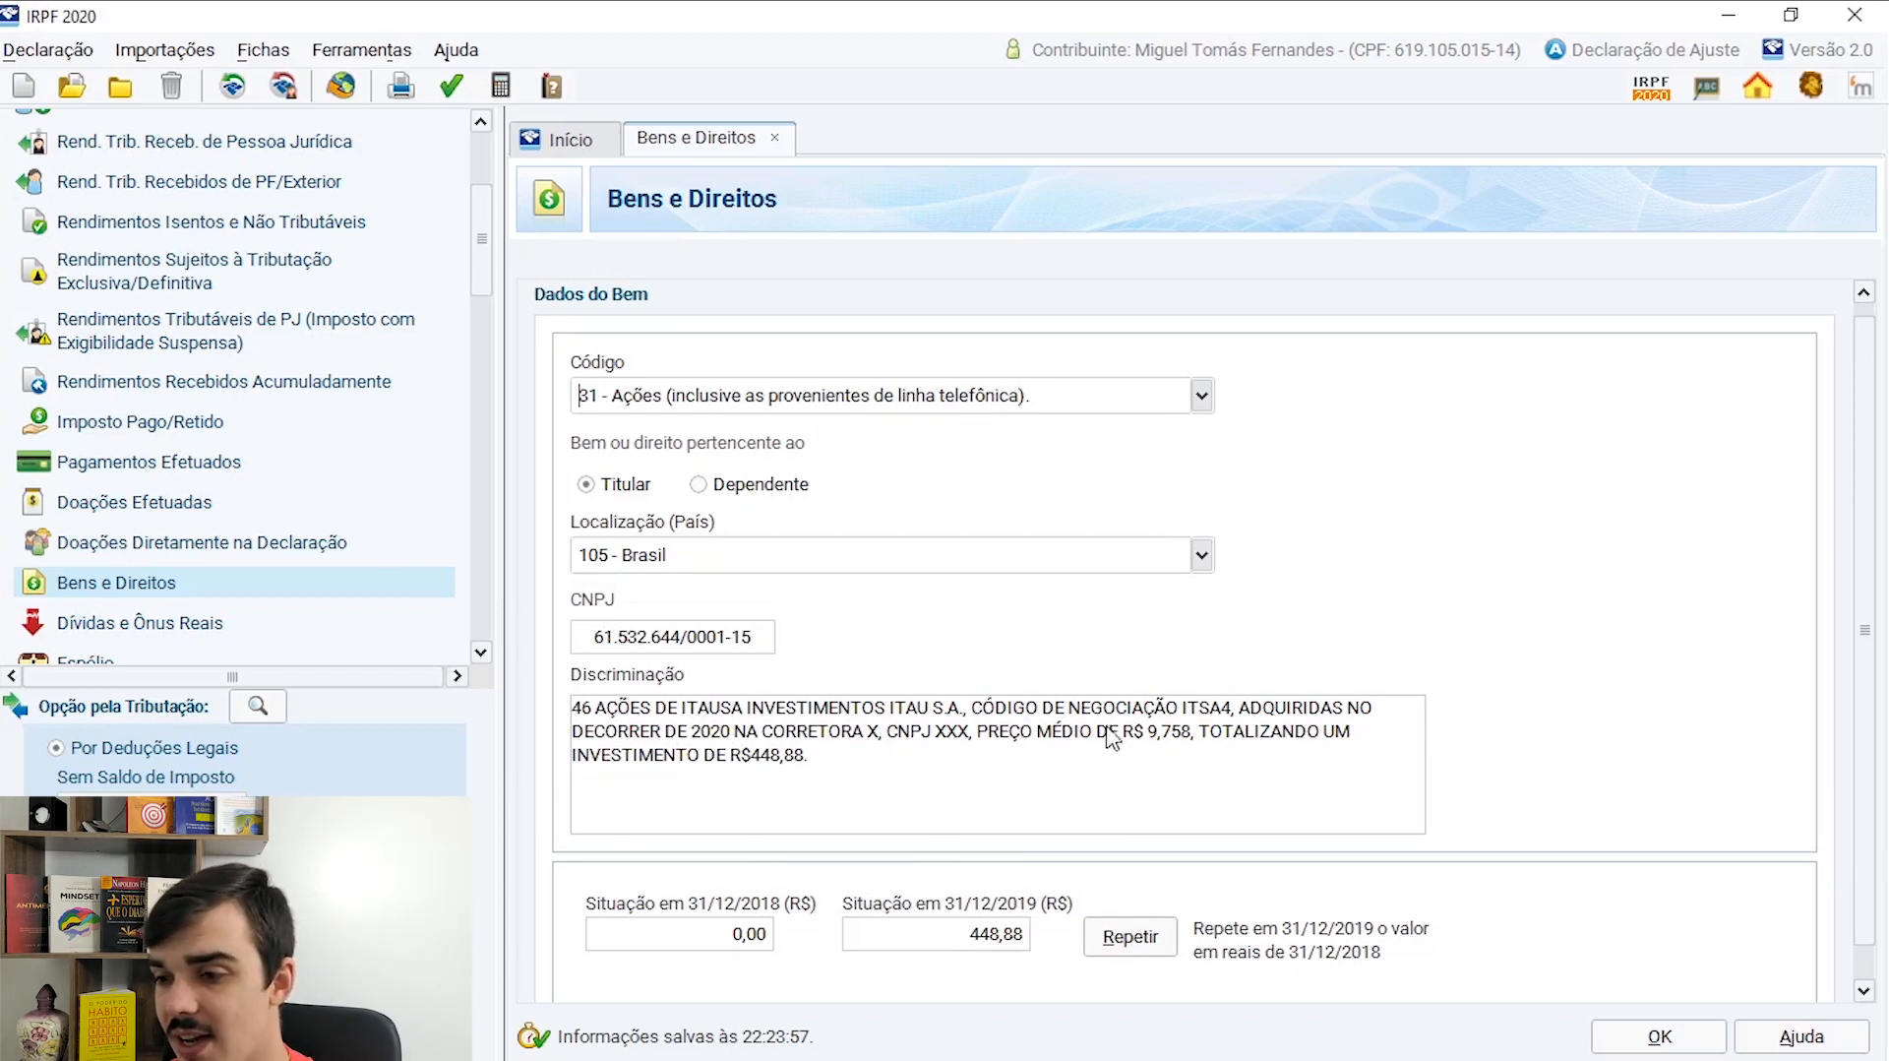
drag(1193, 736, 977, 736)
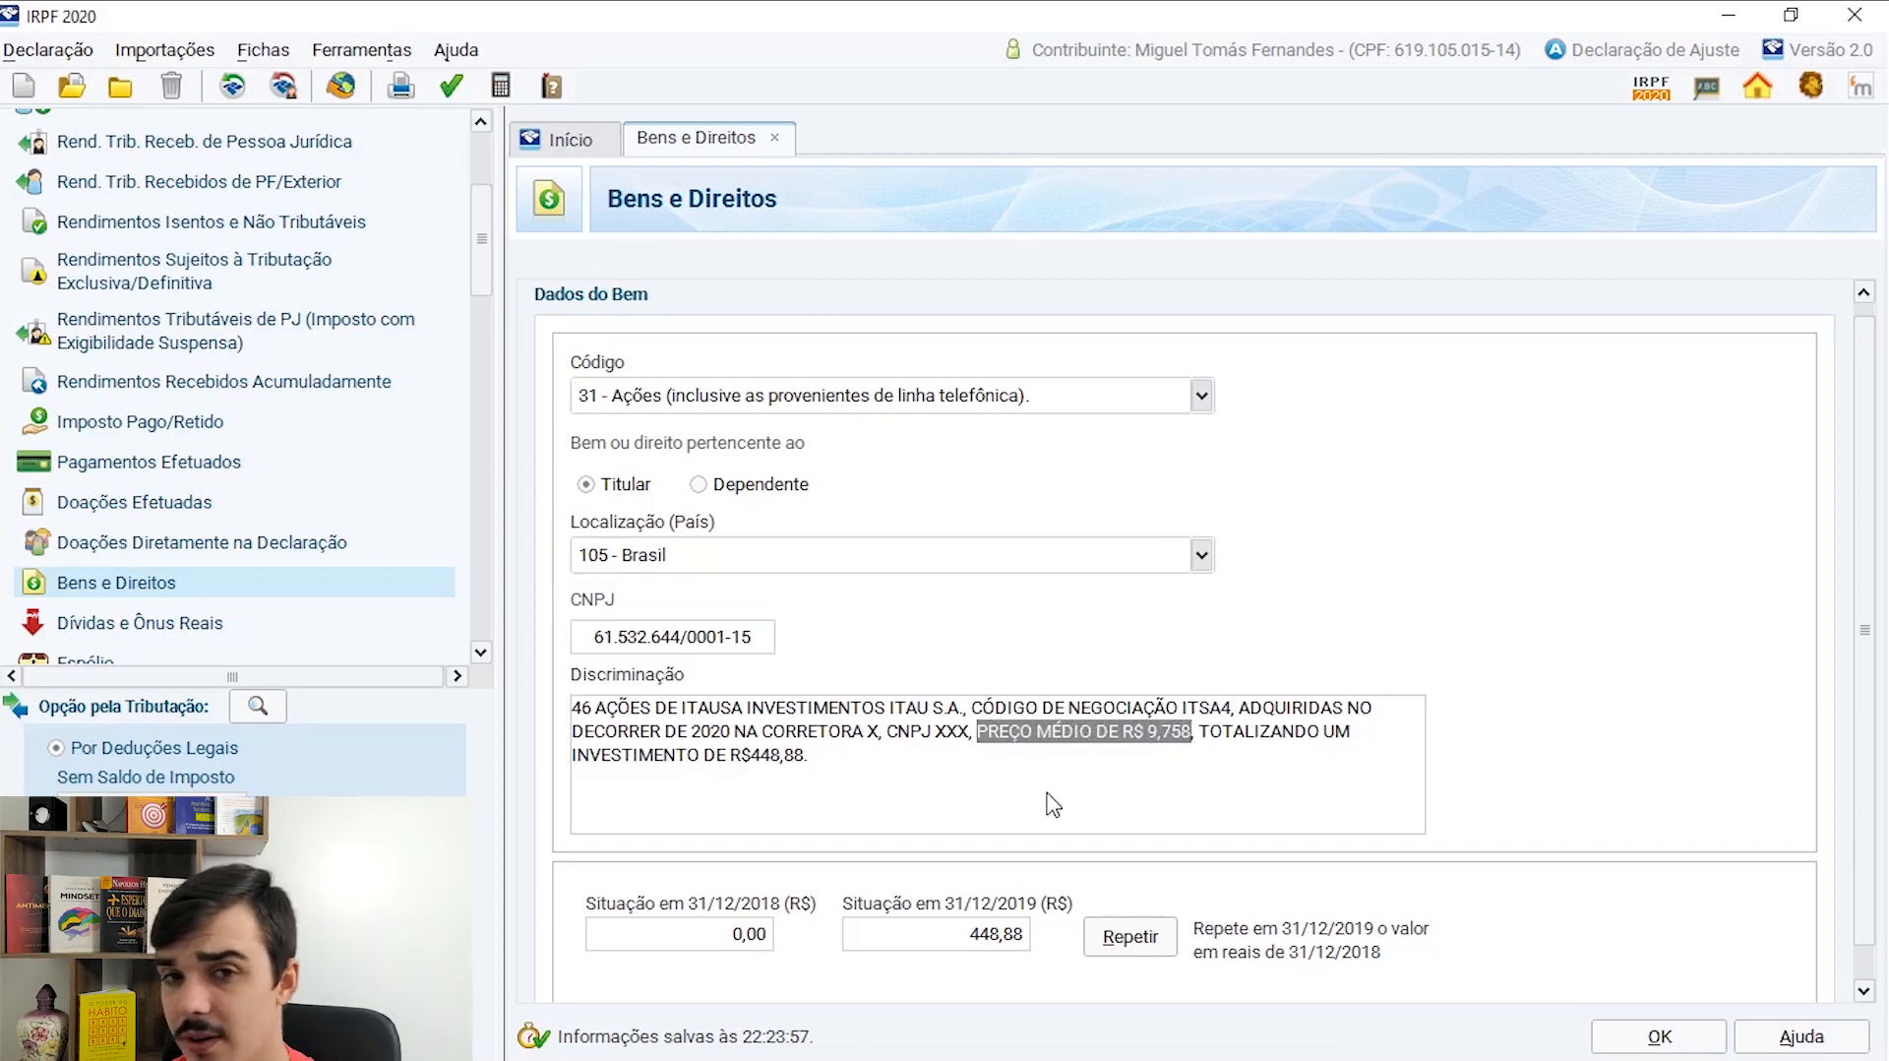
click(1301, 783)
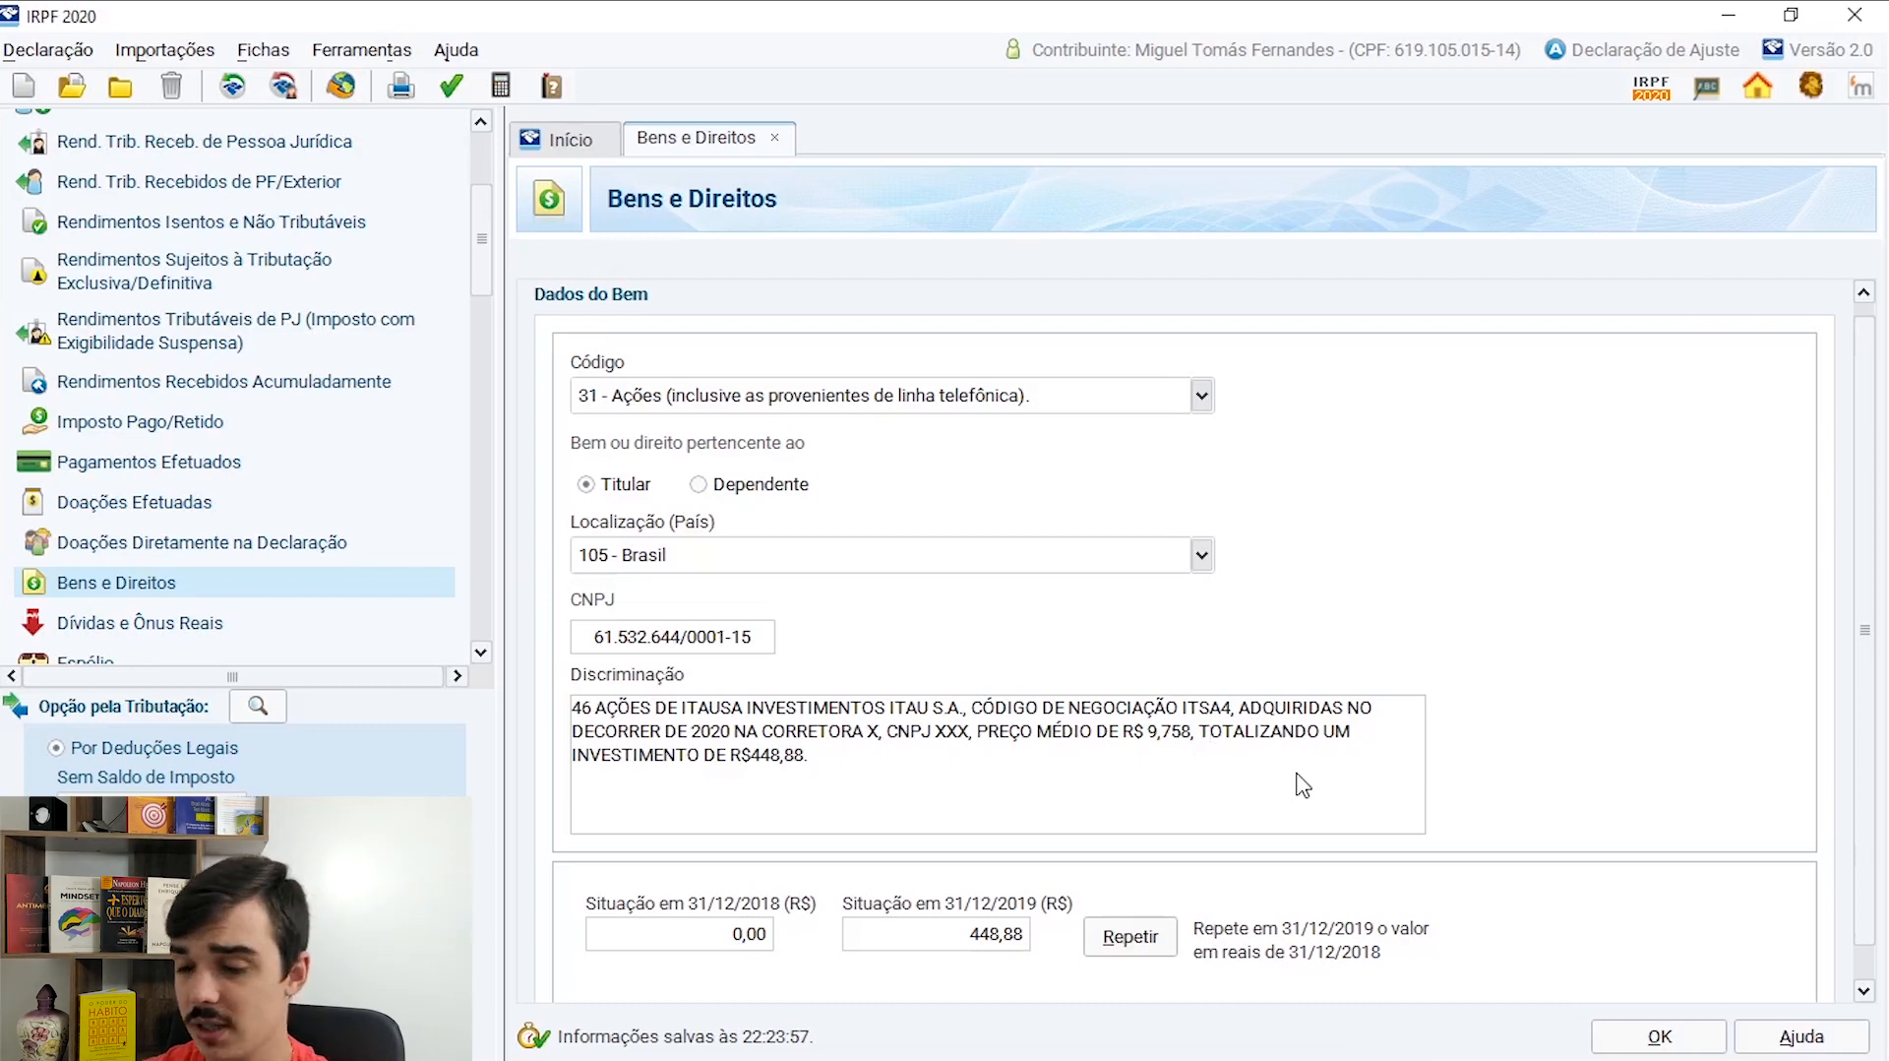
click(1663, 1034)
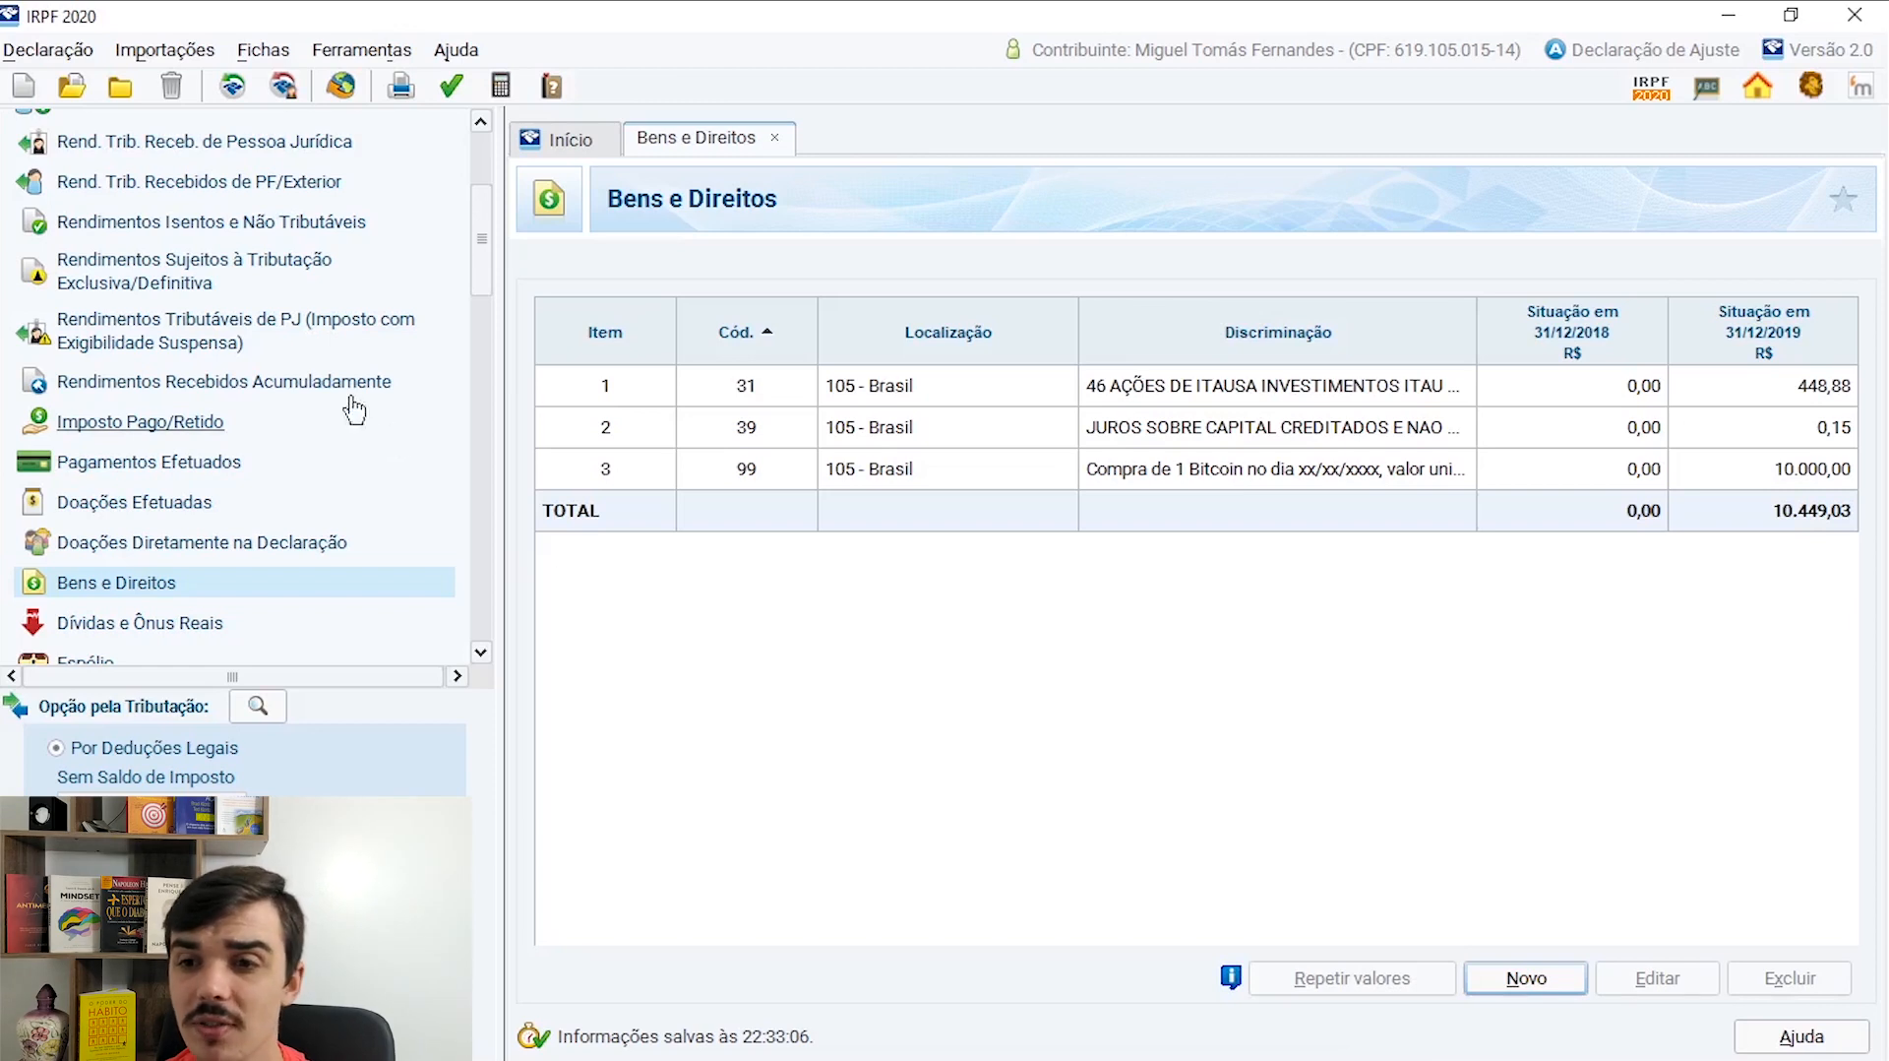
Open the type 20 net stock gains entry in Rendimentos Isentos e Não Tributáveis, check its Valor and confirm the entry
click(243, 224)
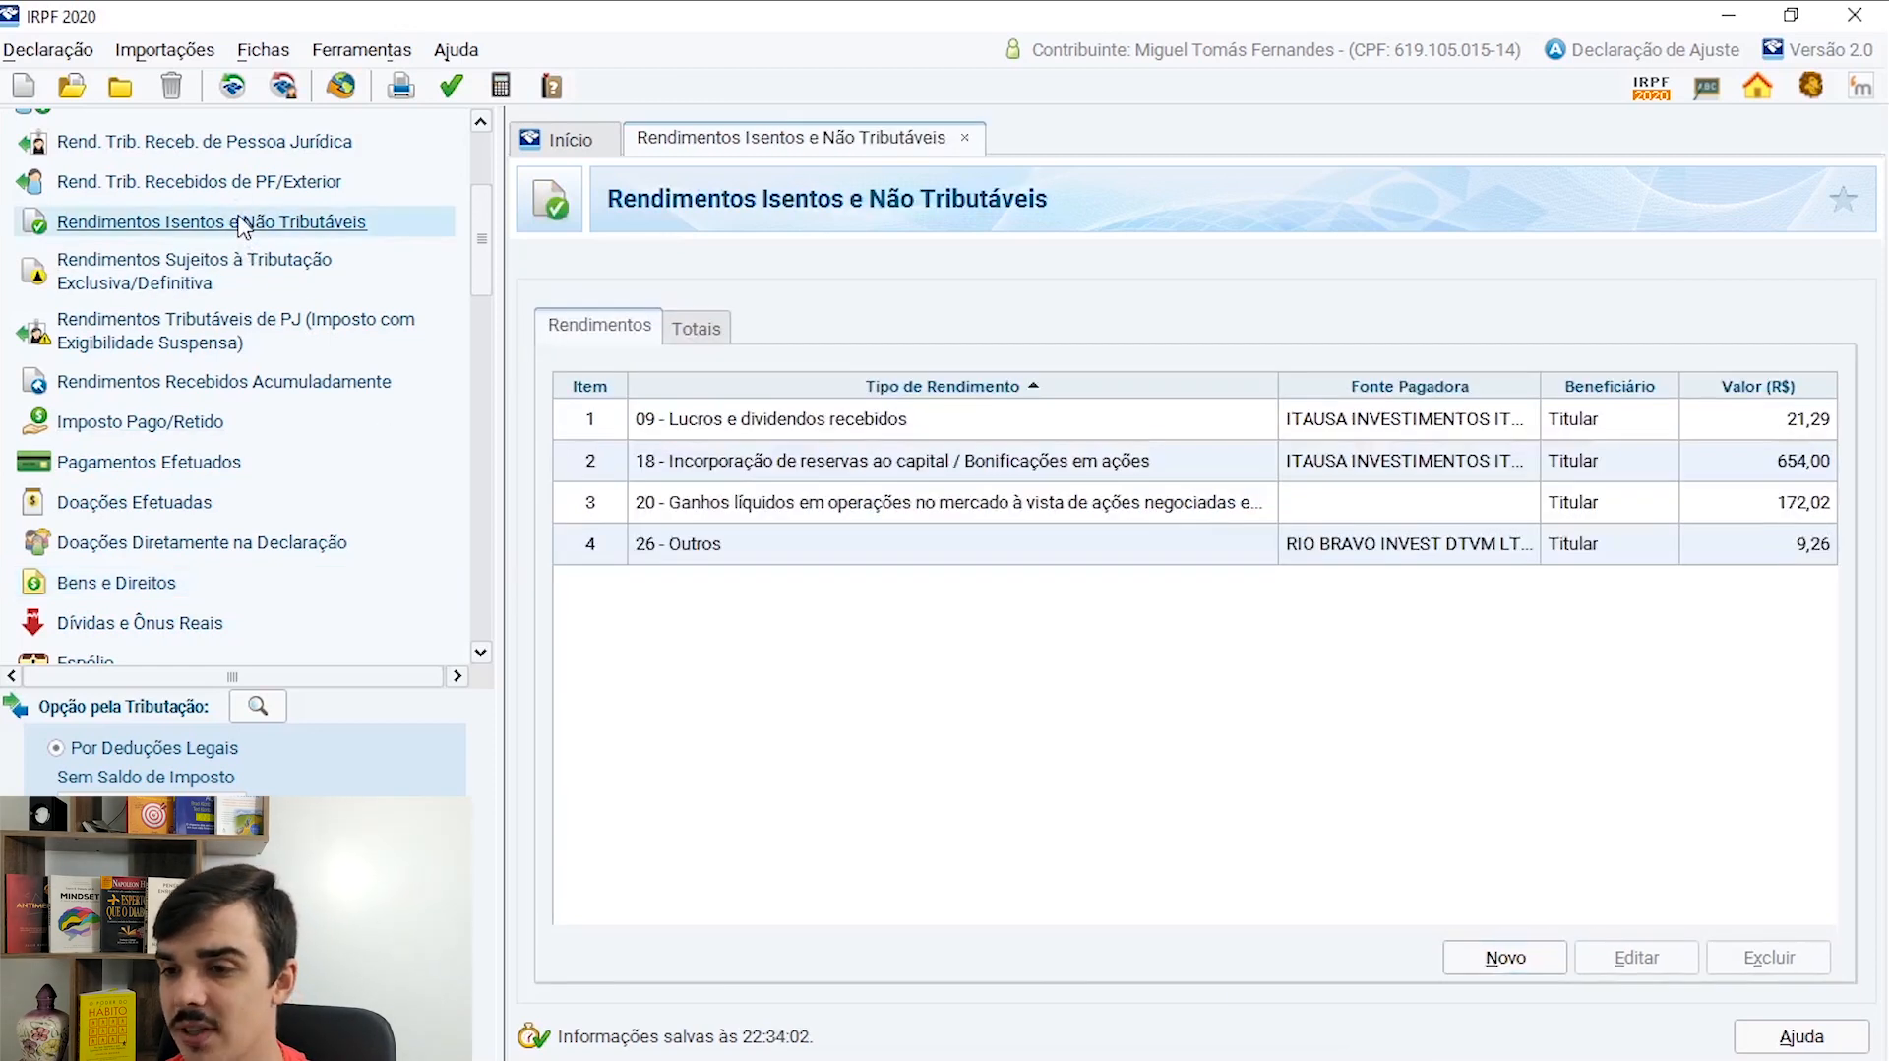
click(1137, 504)
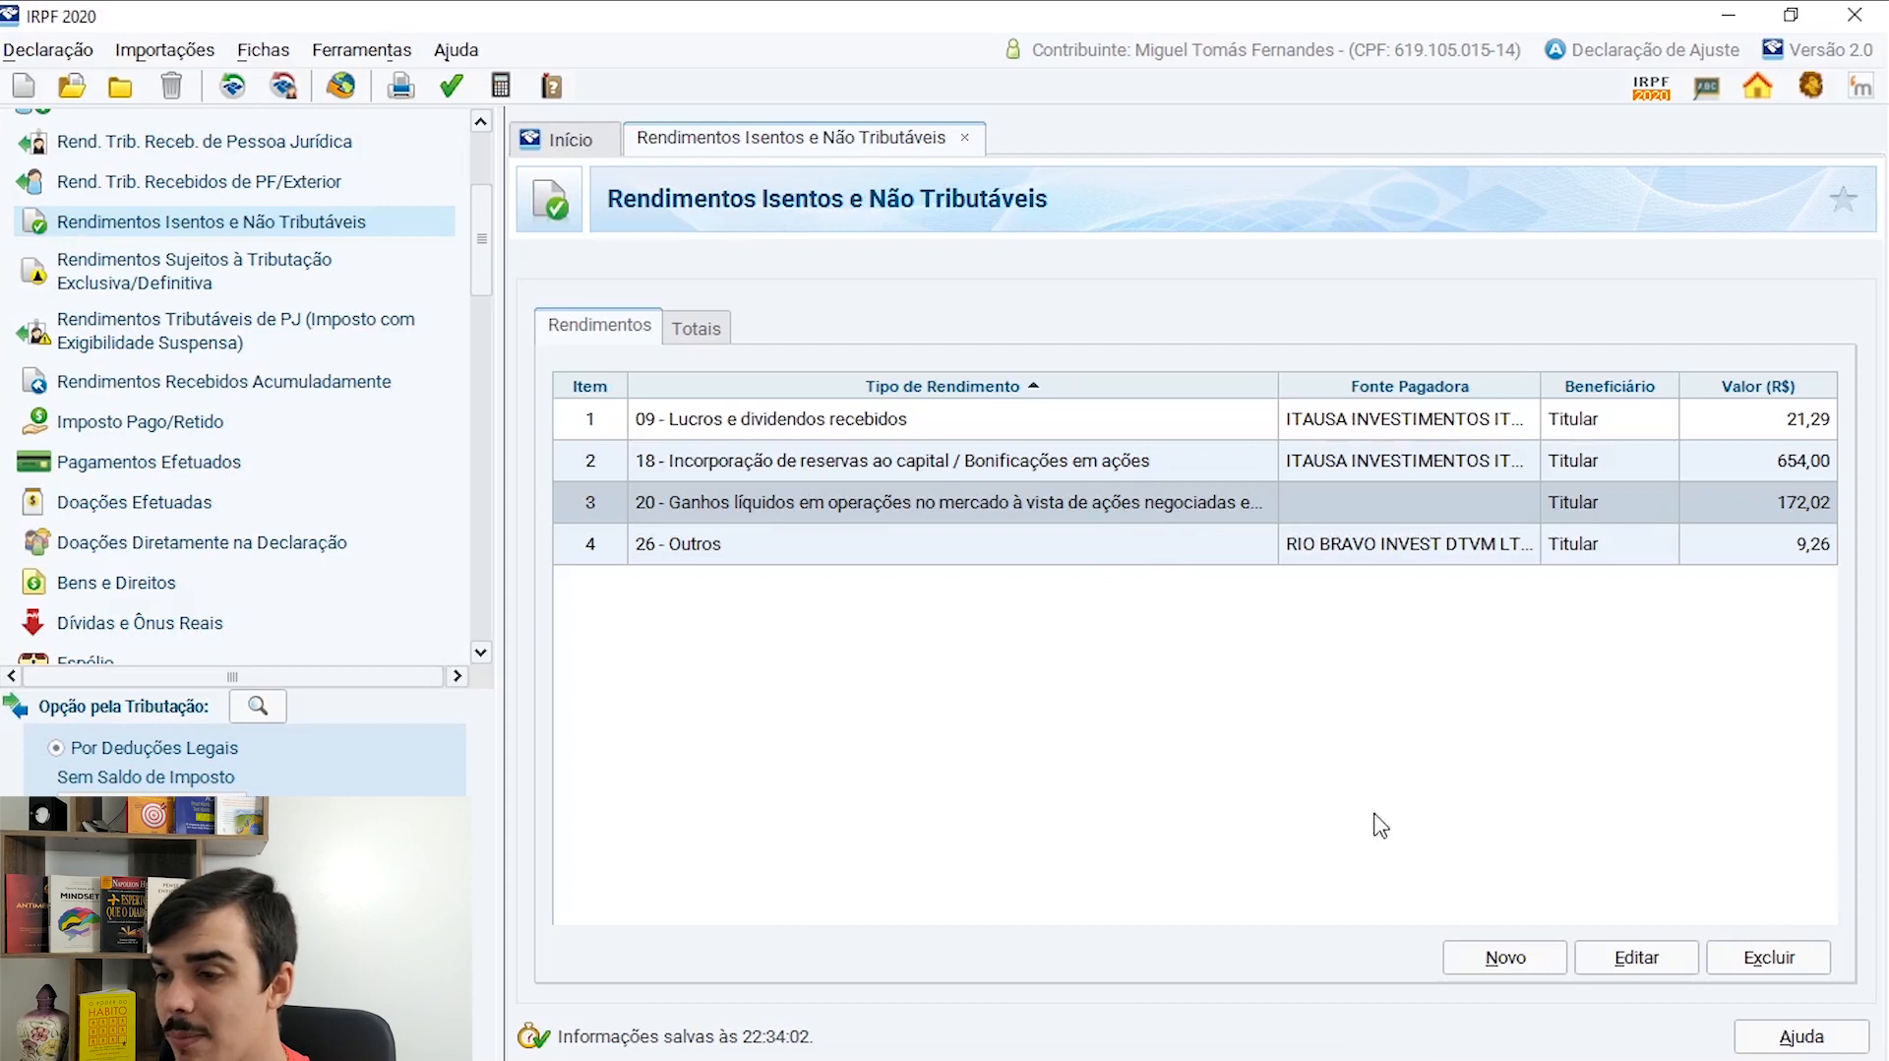
click(1634, 957)
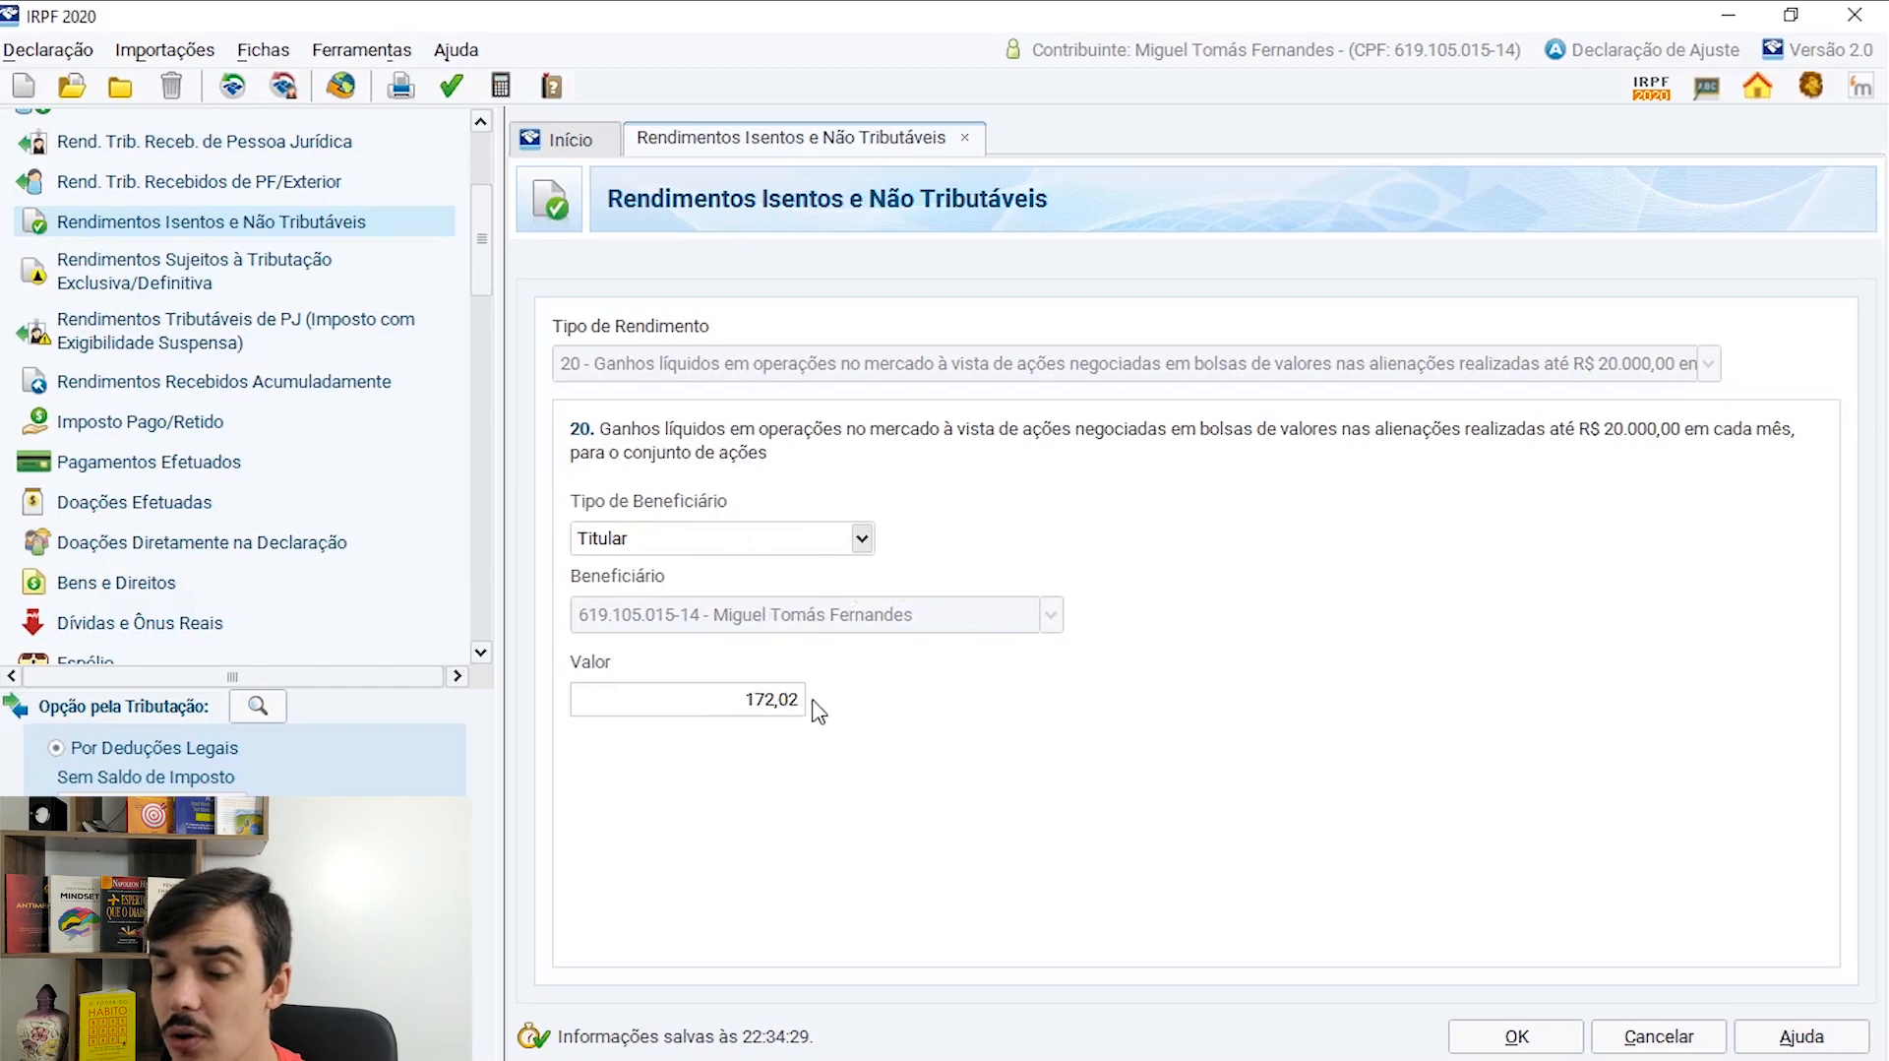
click(773, 700)
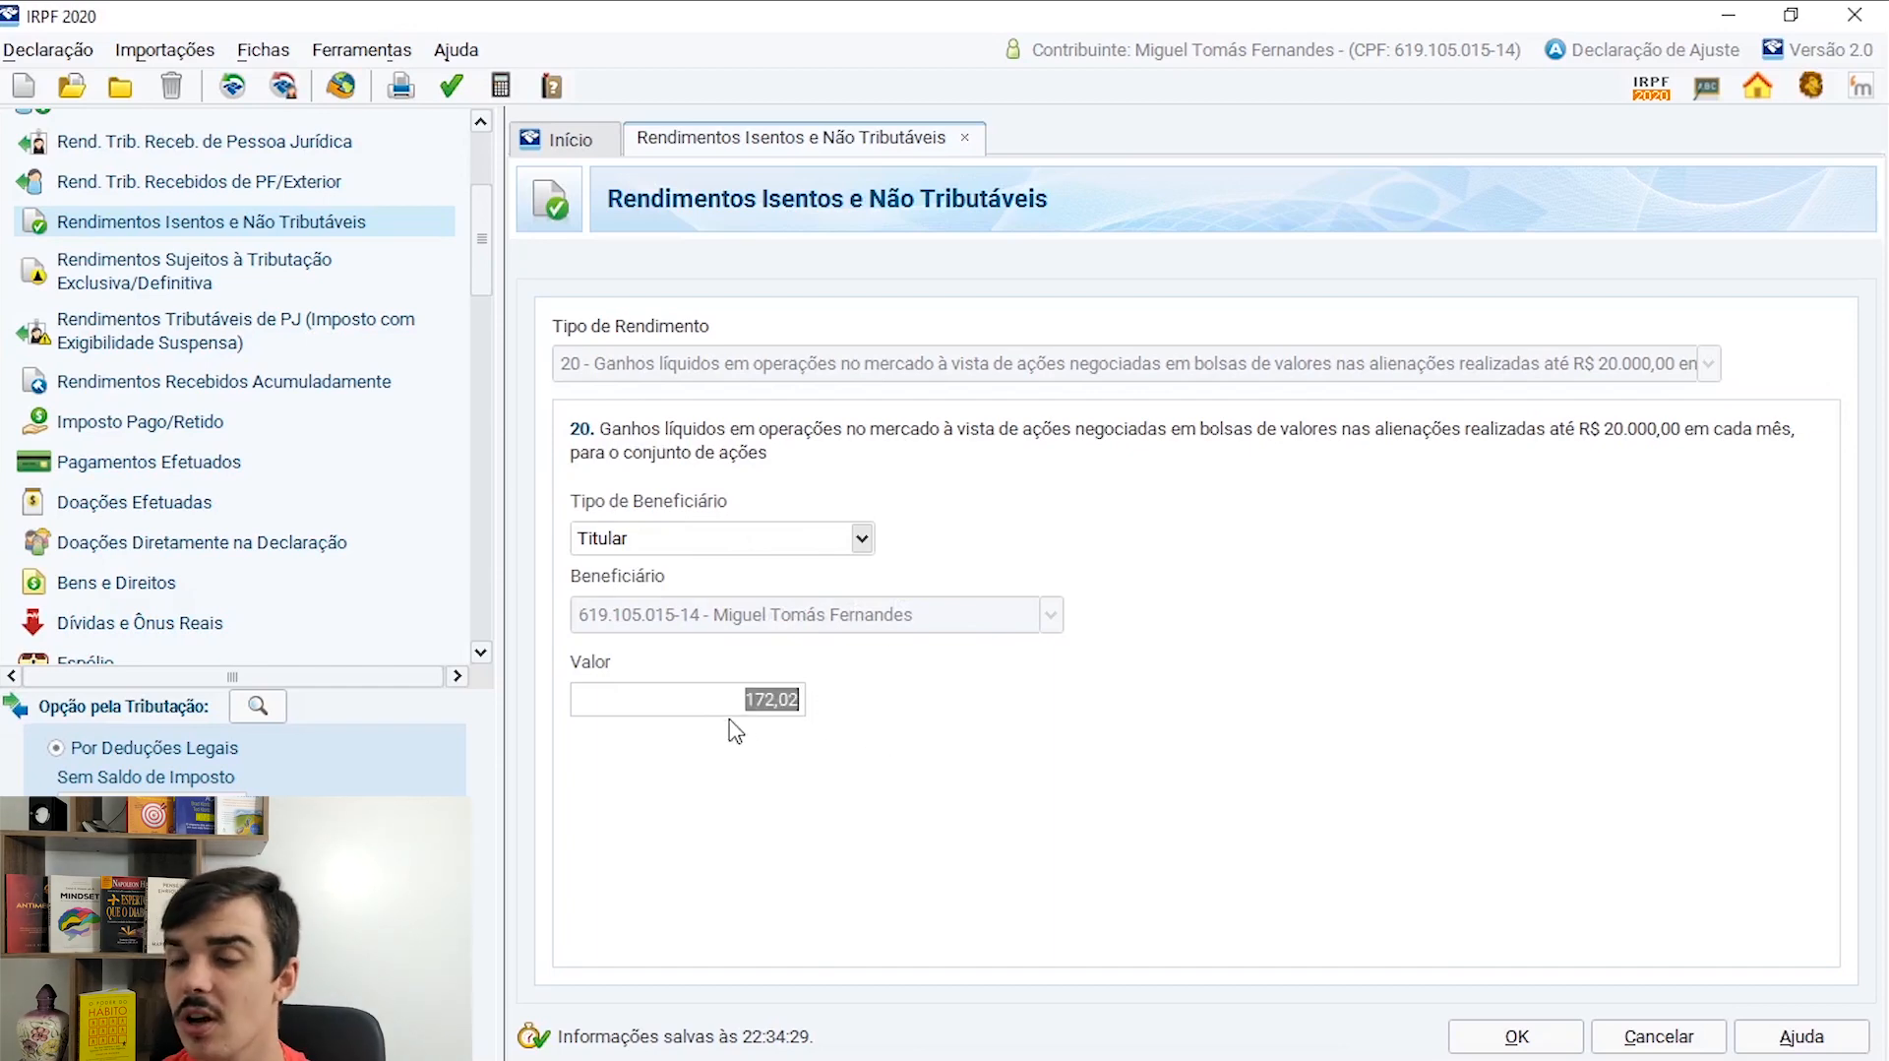
click(1533, 1035)
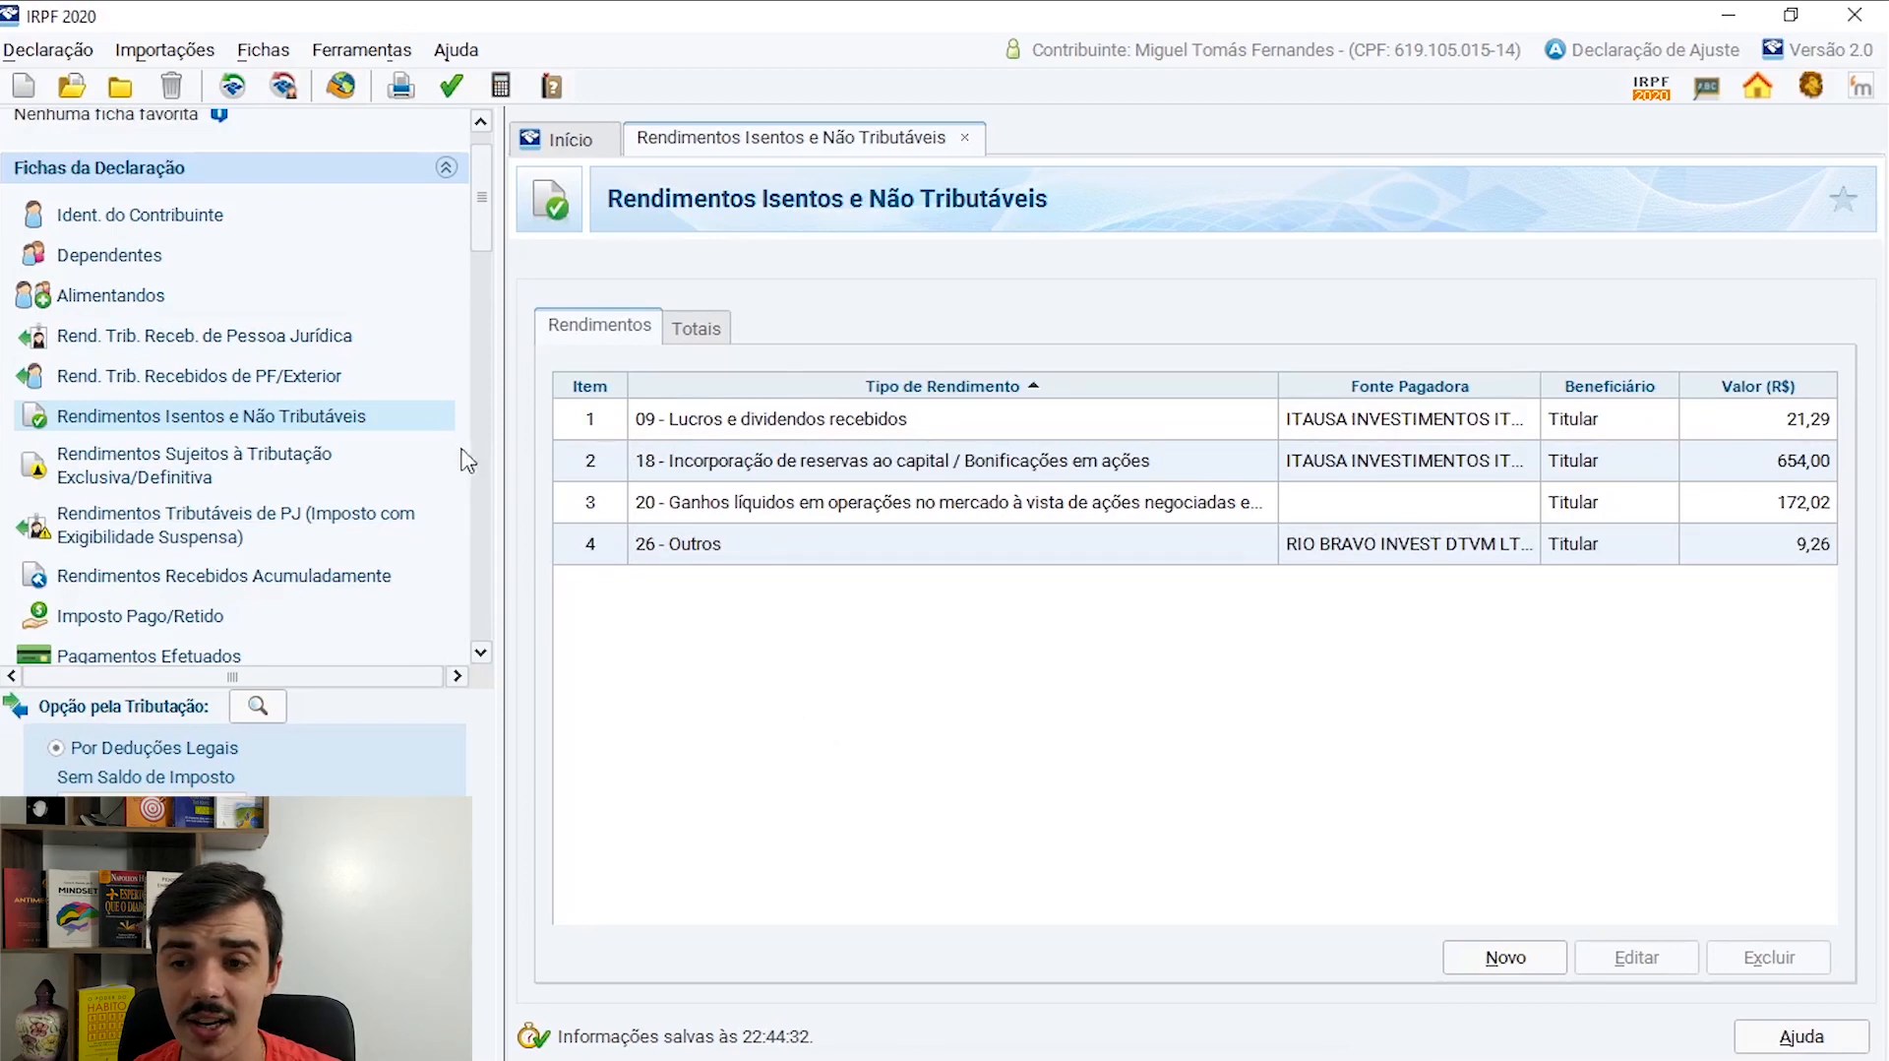
In Renda Variável, set May's Mercado à vista - ações for Operações Comuns to -100,00 and review the month's Resultados
drag(481, 228, 524, 392)
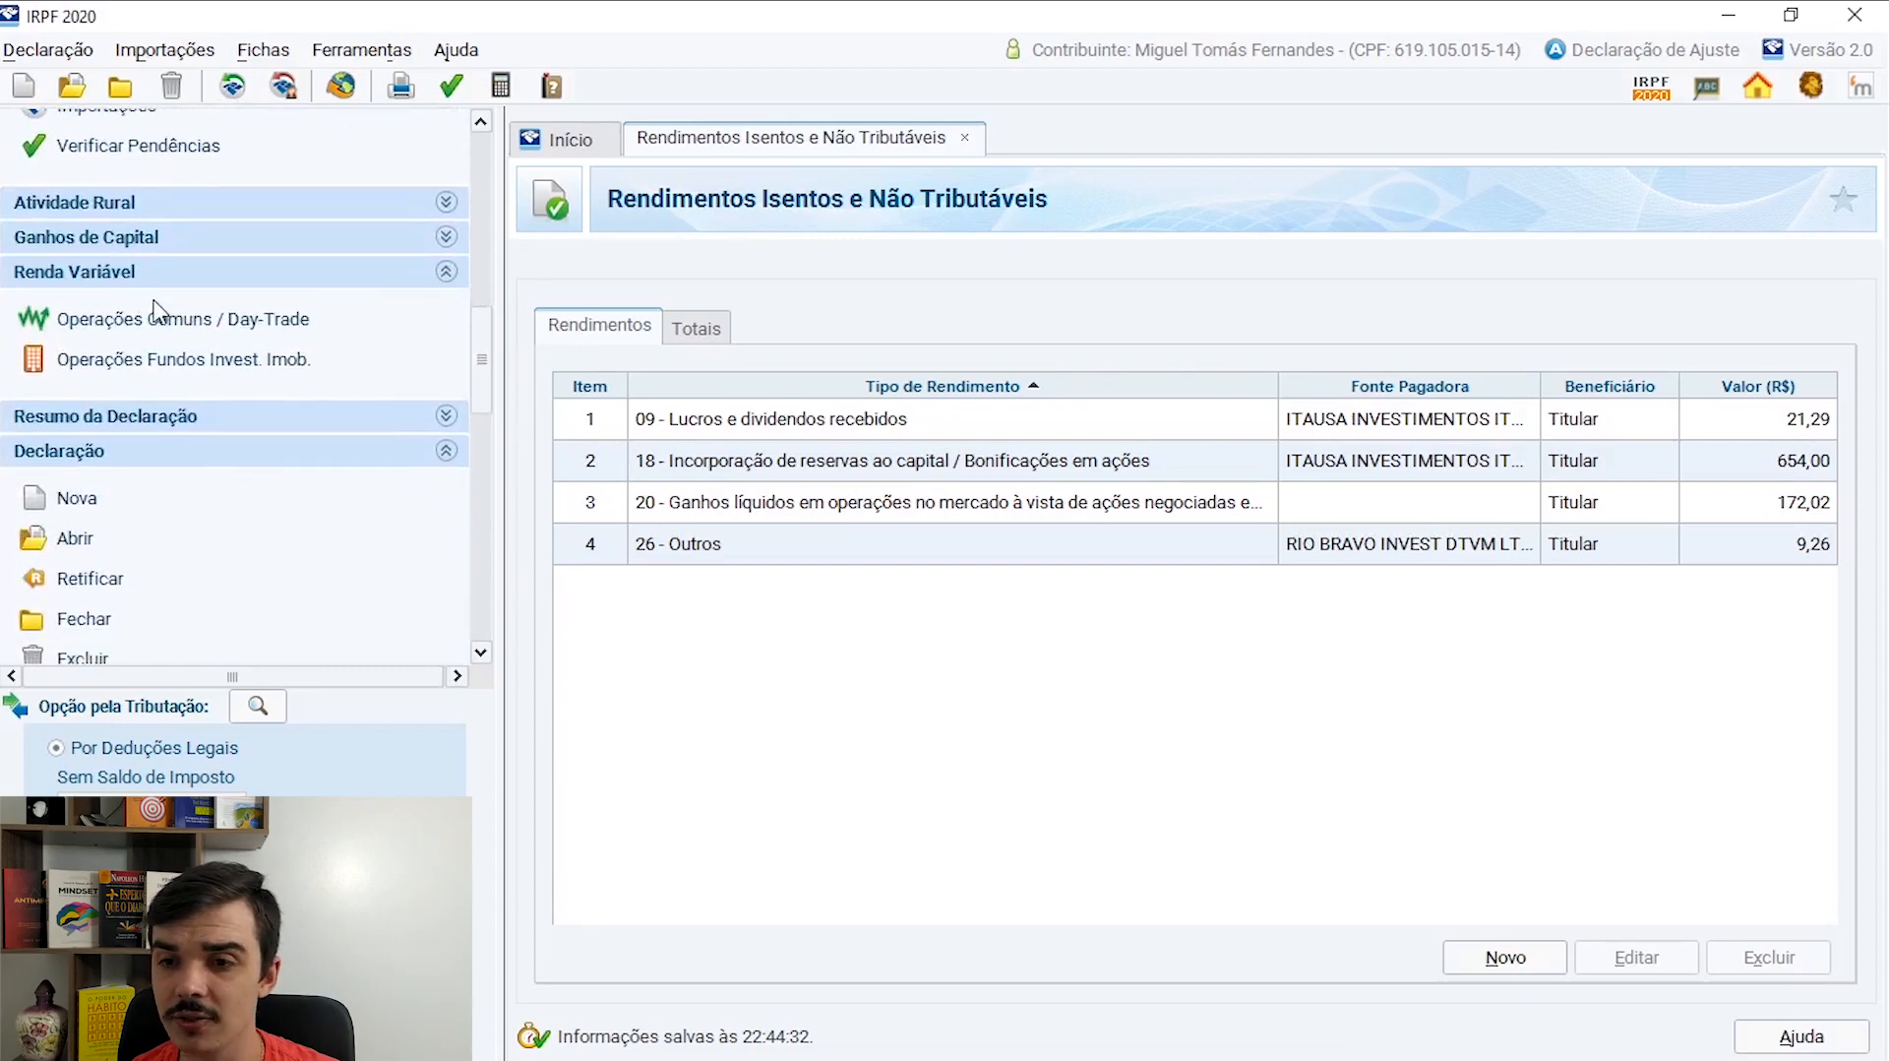
click(173, 325)
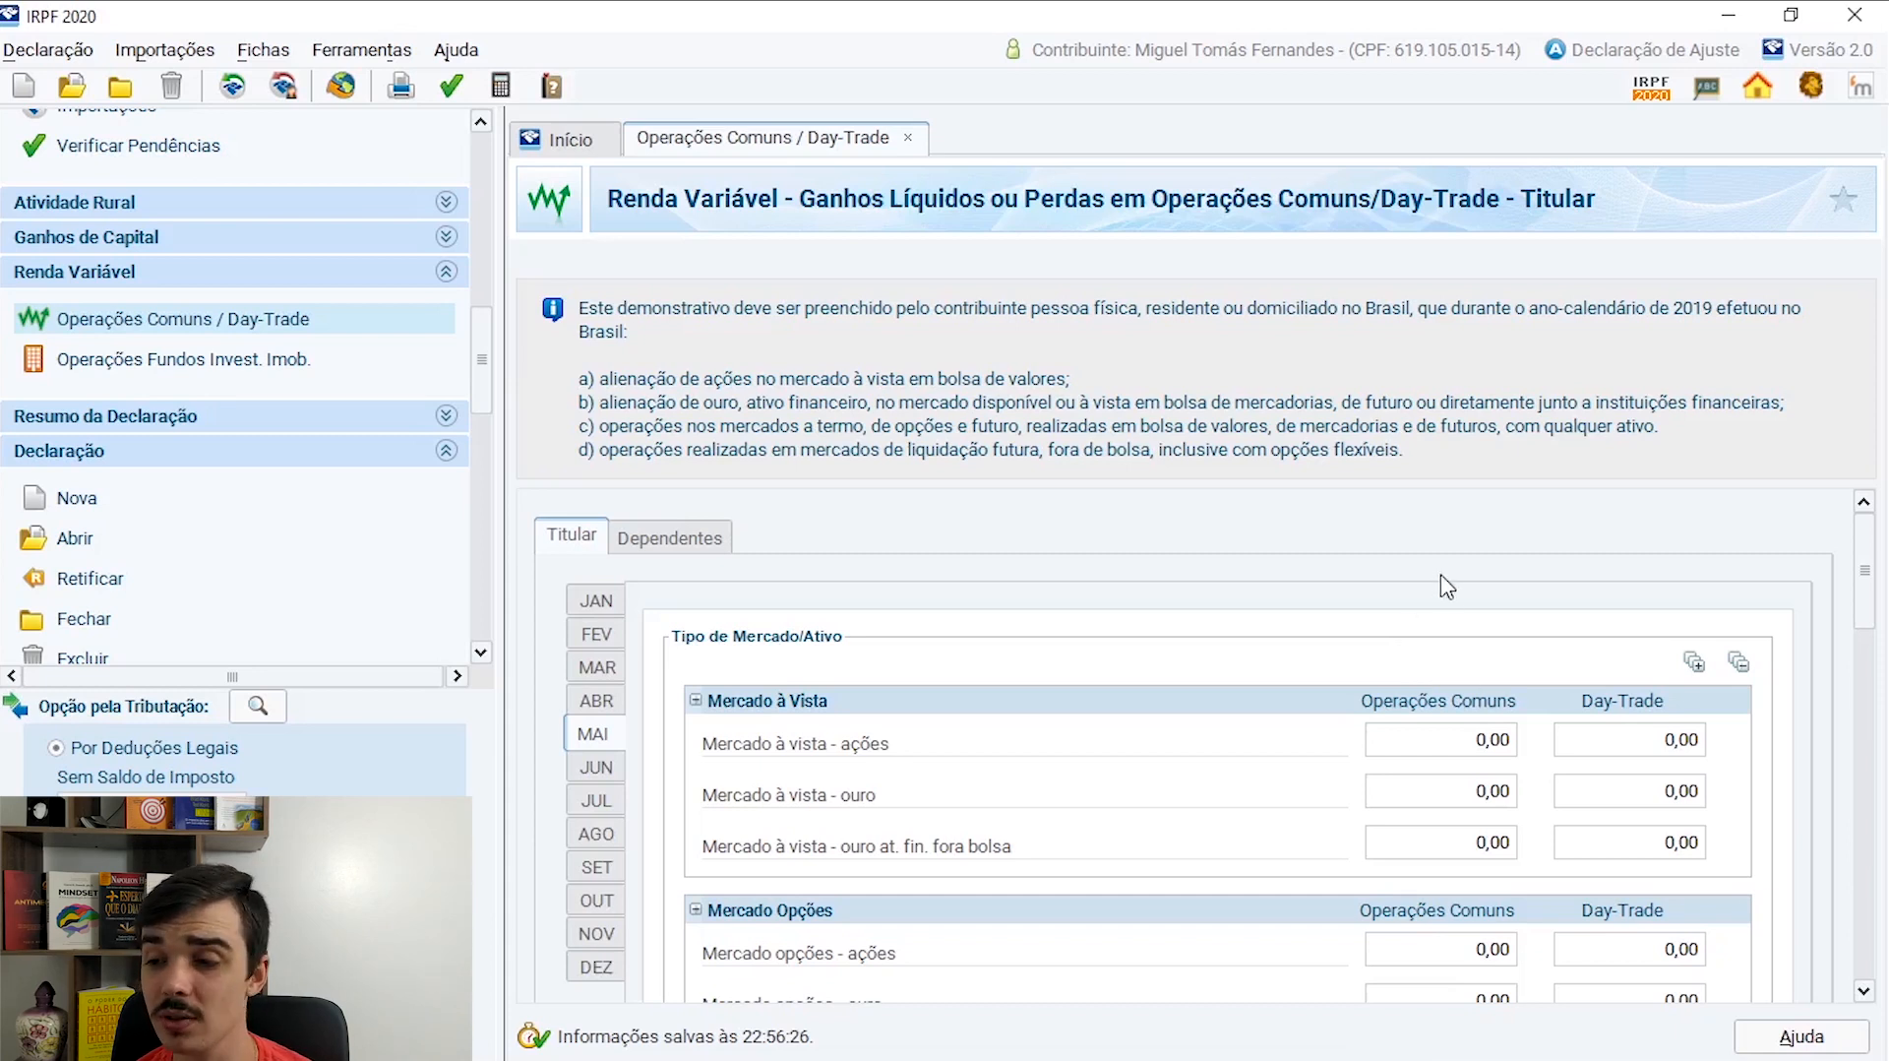
click(1473, 742)
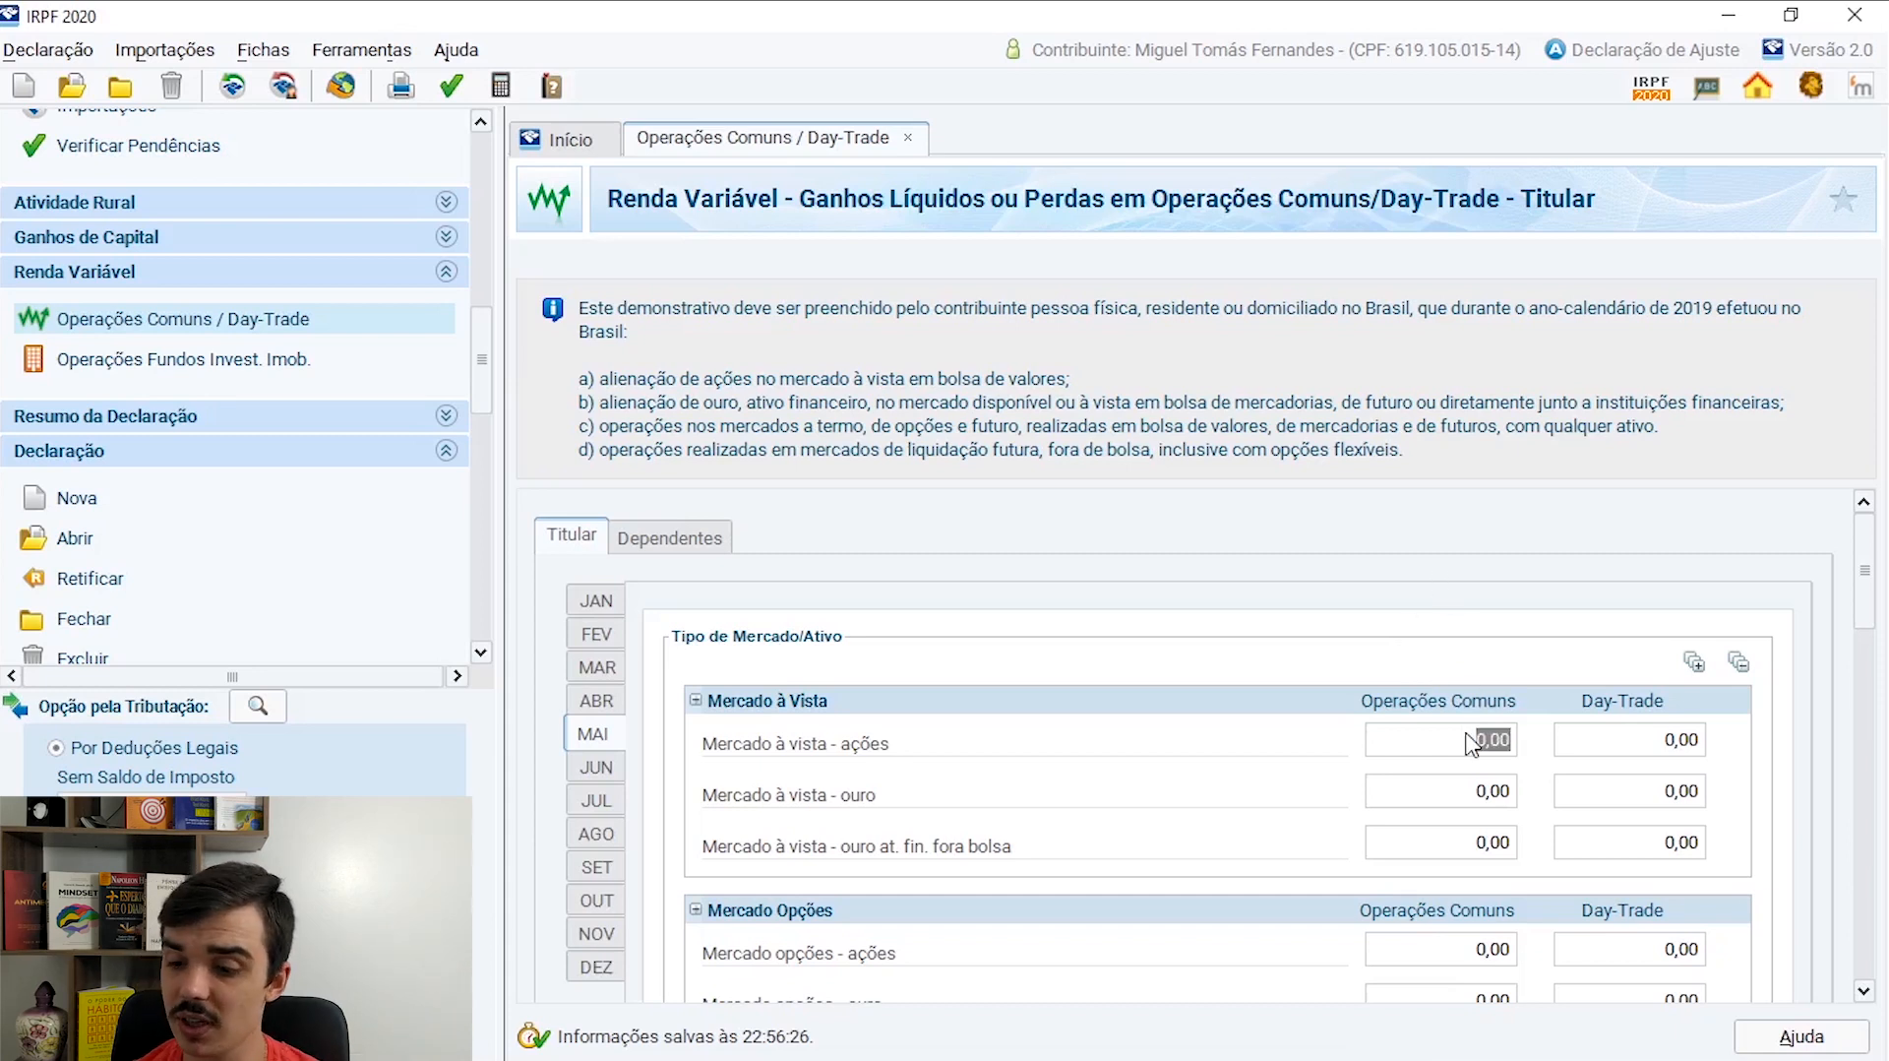
text(-1)
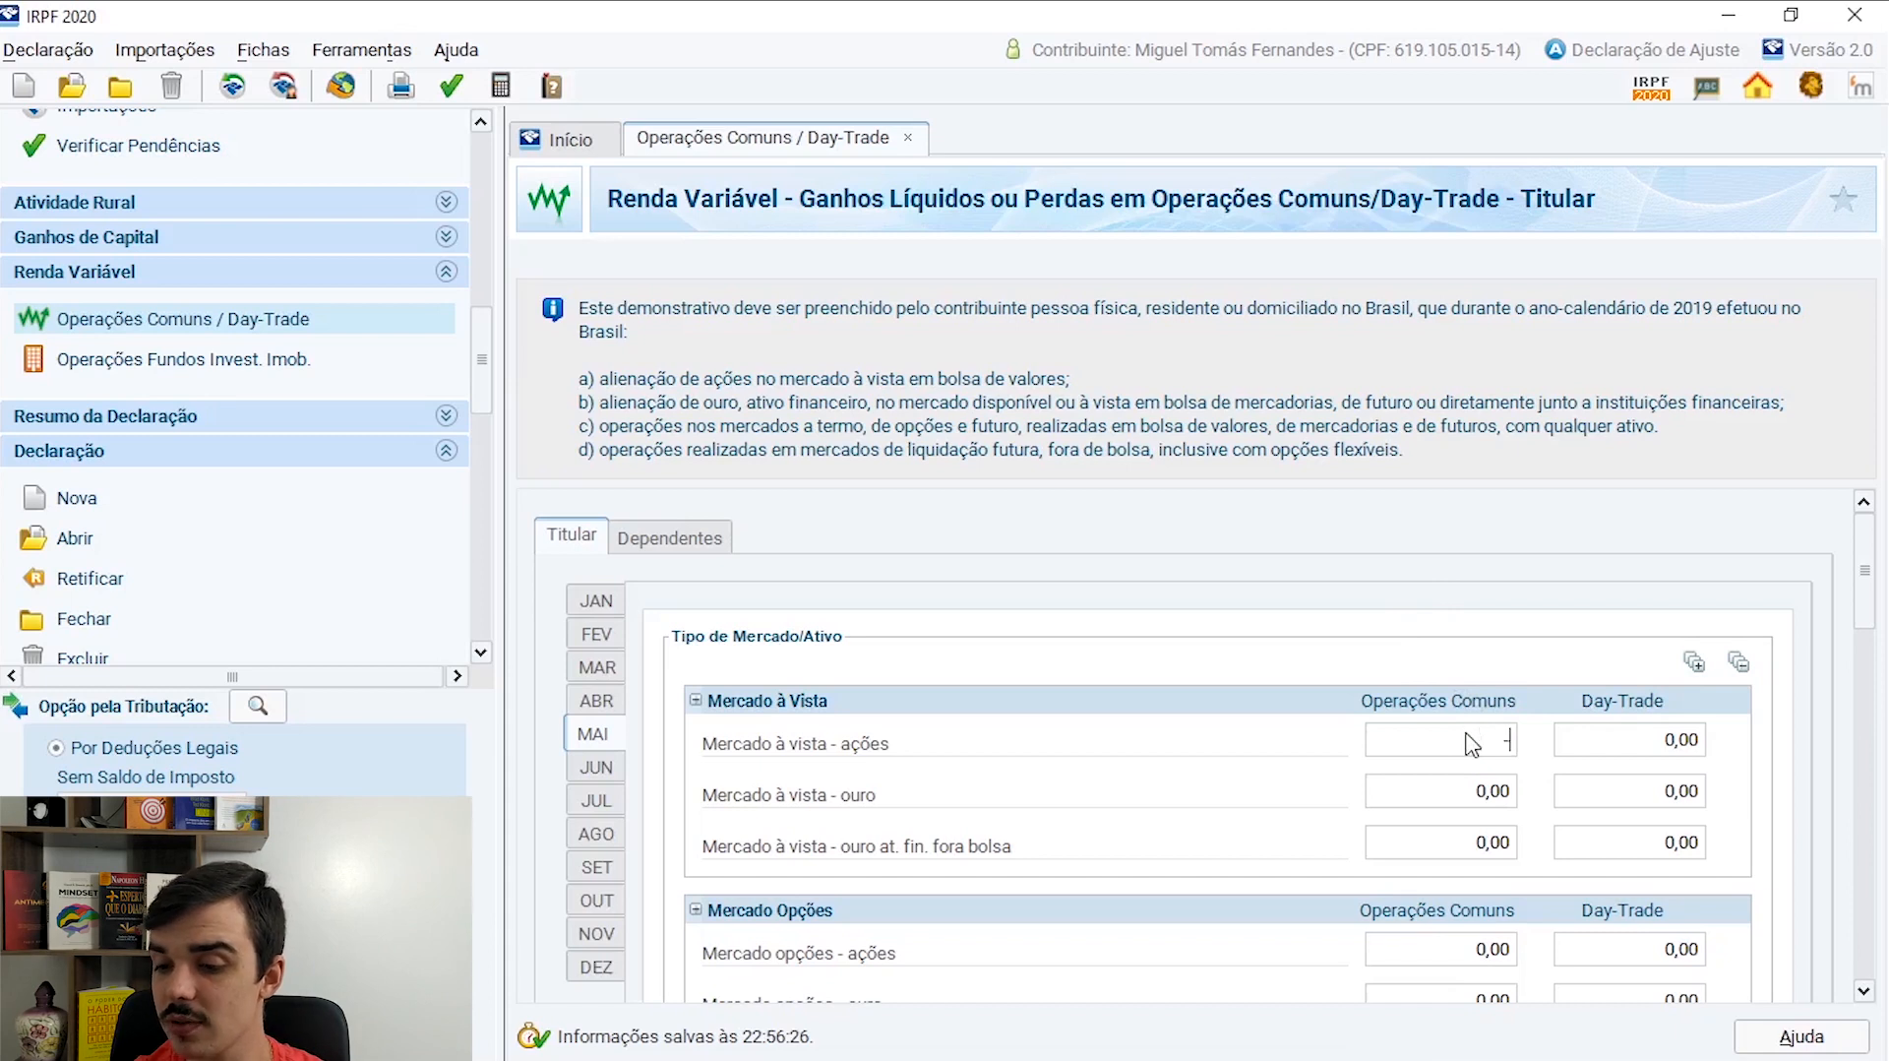
text(00)
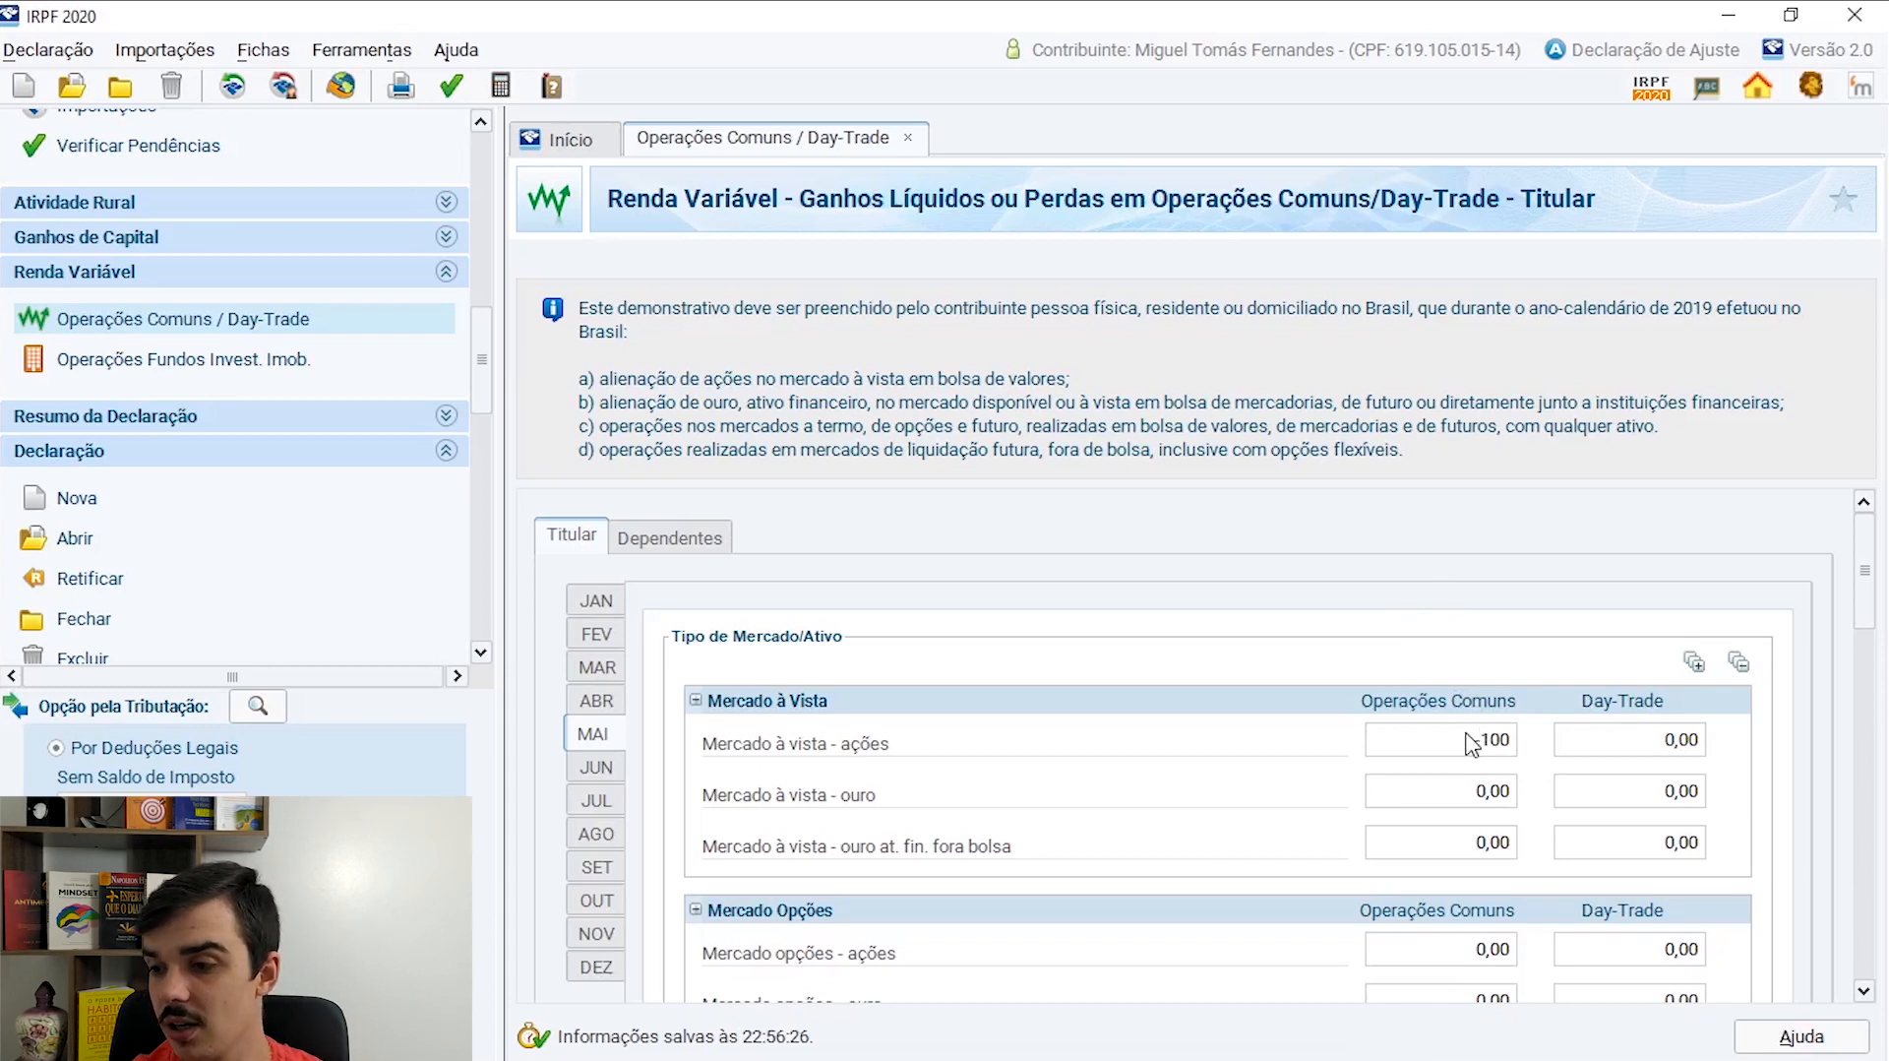
key(Tab)
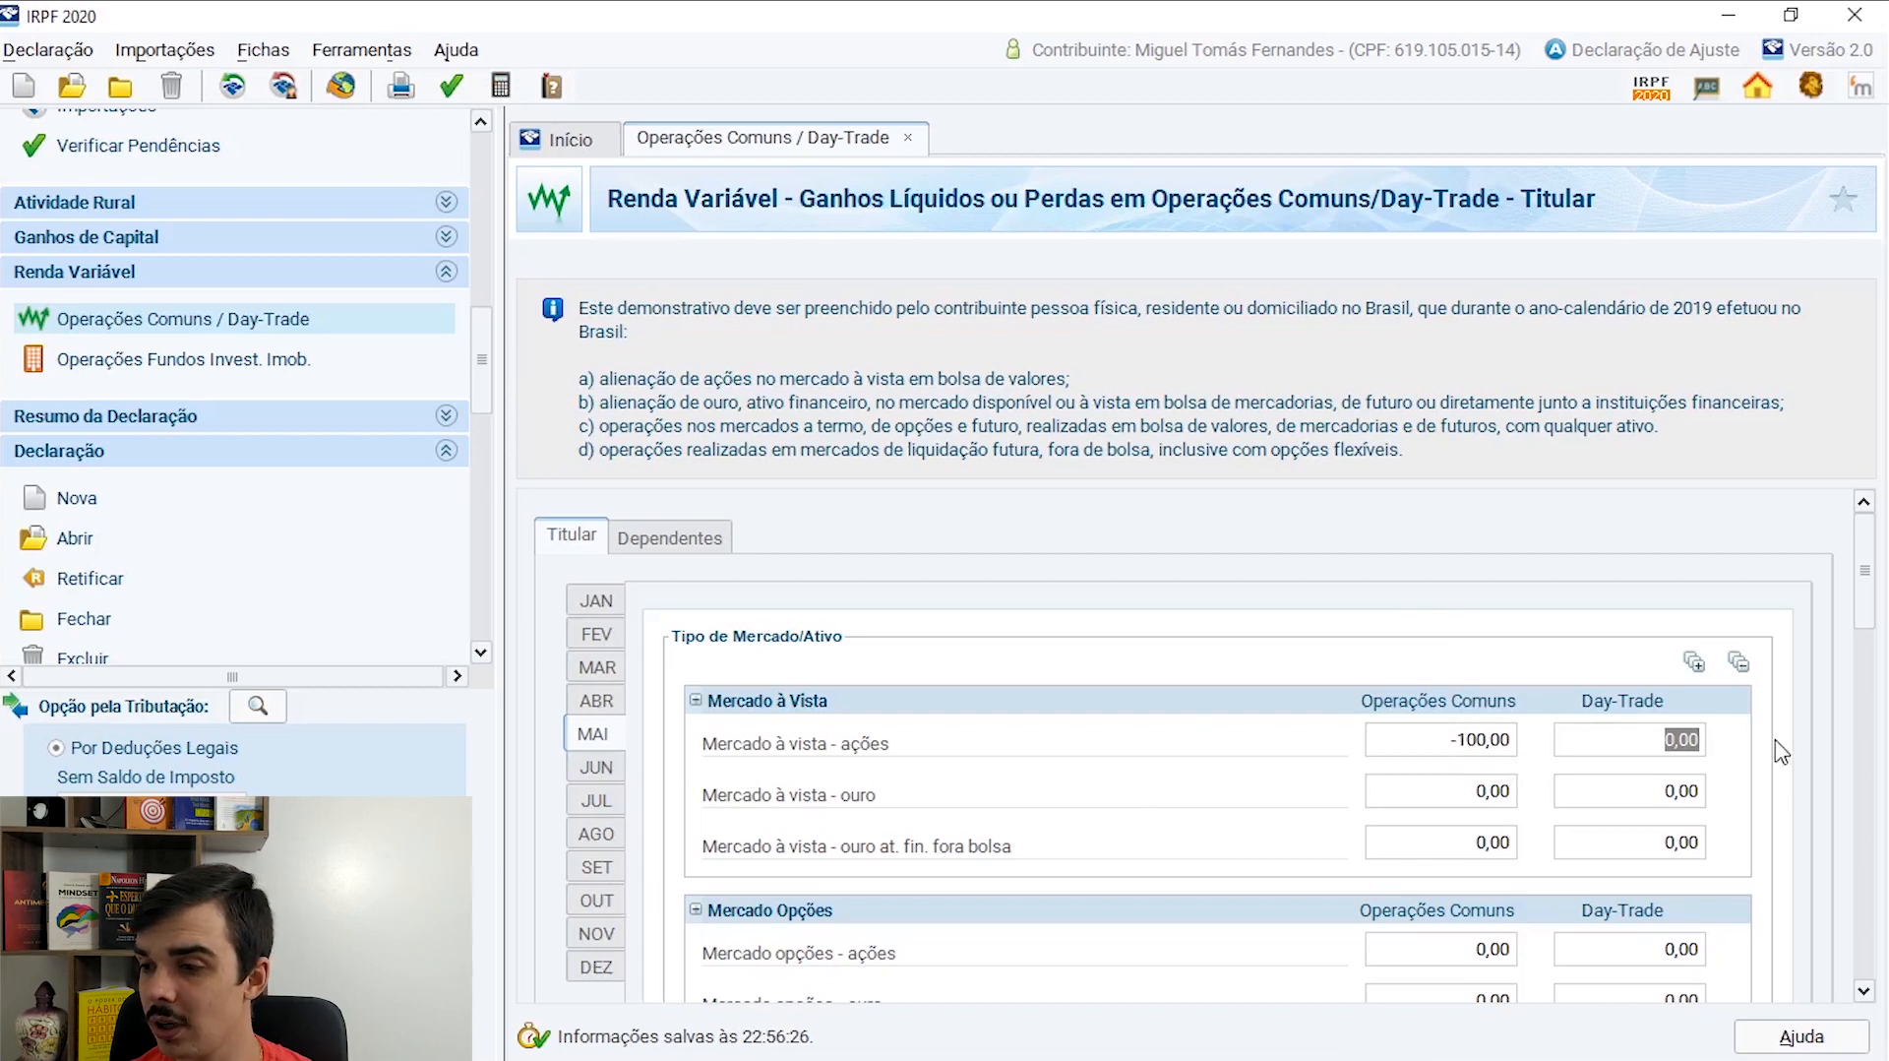
drag(1876, 579, 1882, 780)
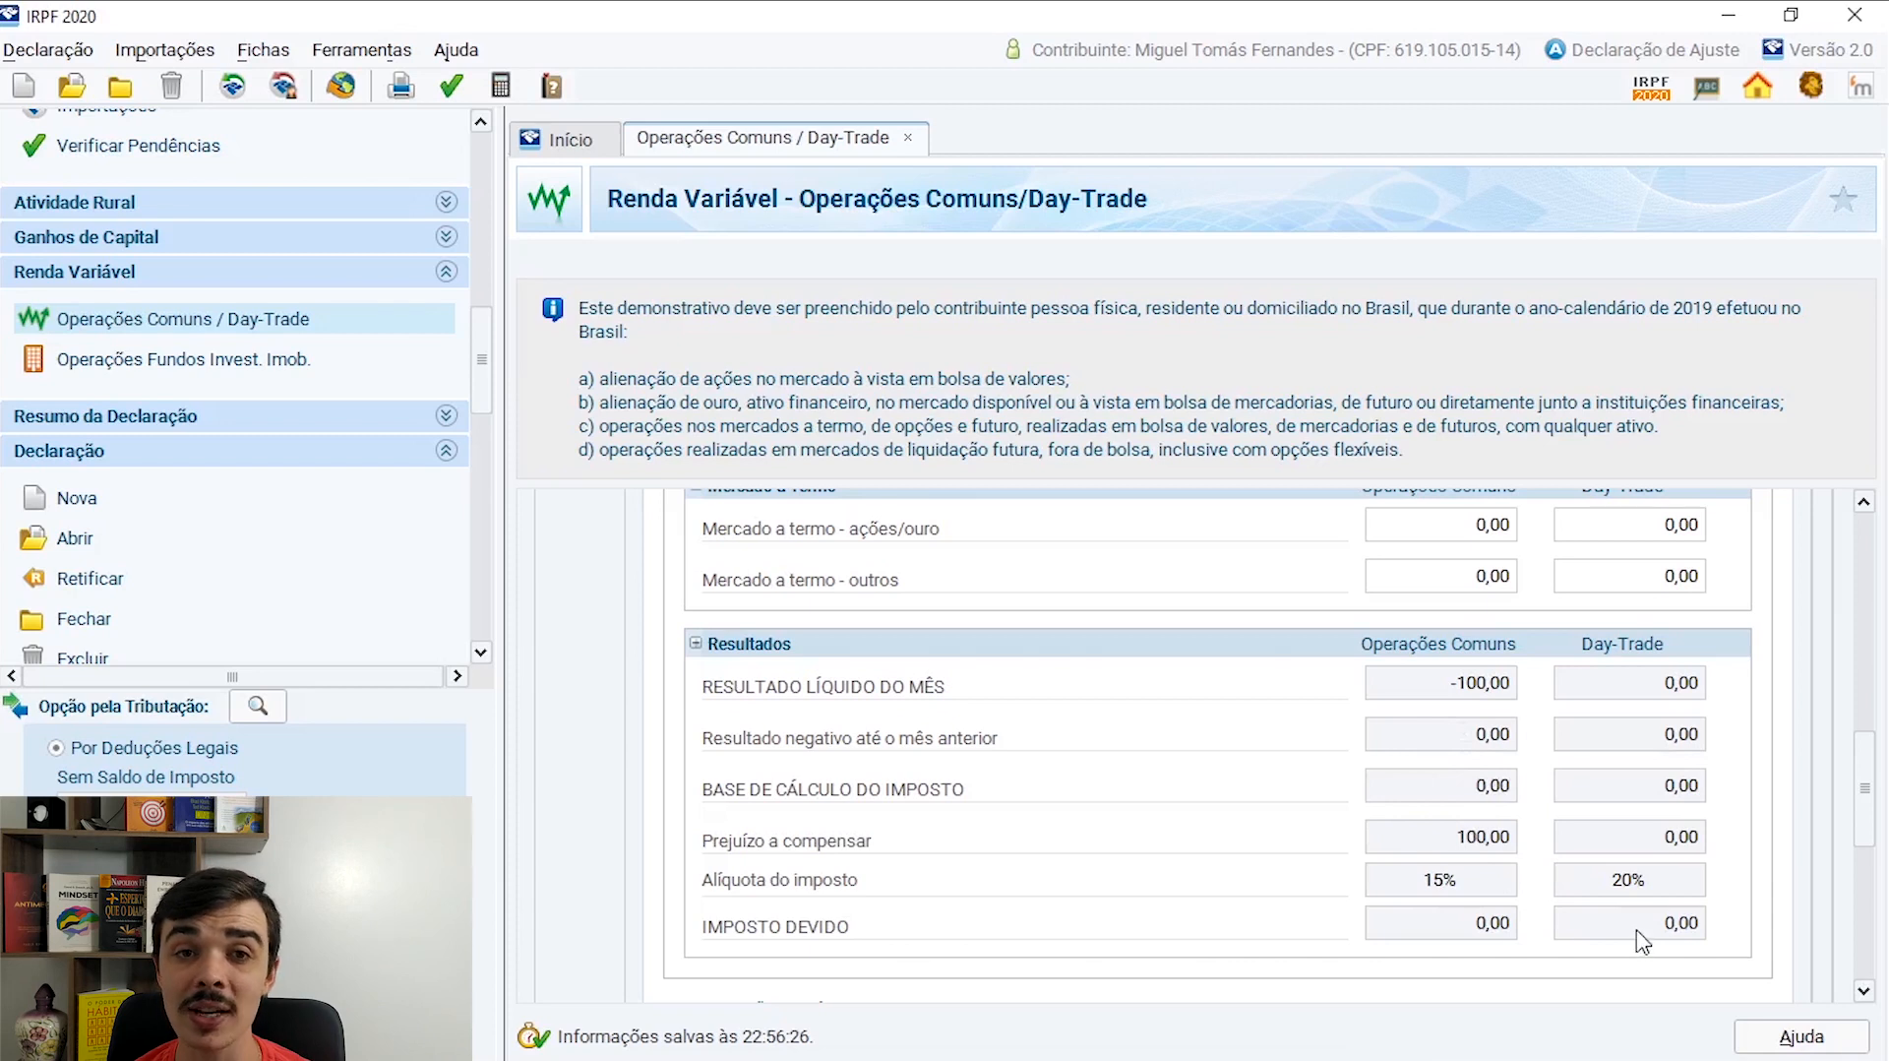
scroll(1834, 863, up, 10)
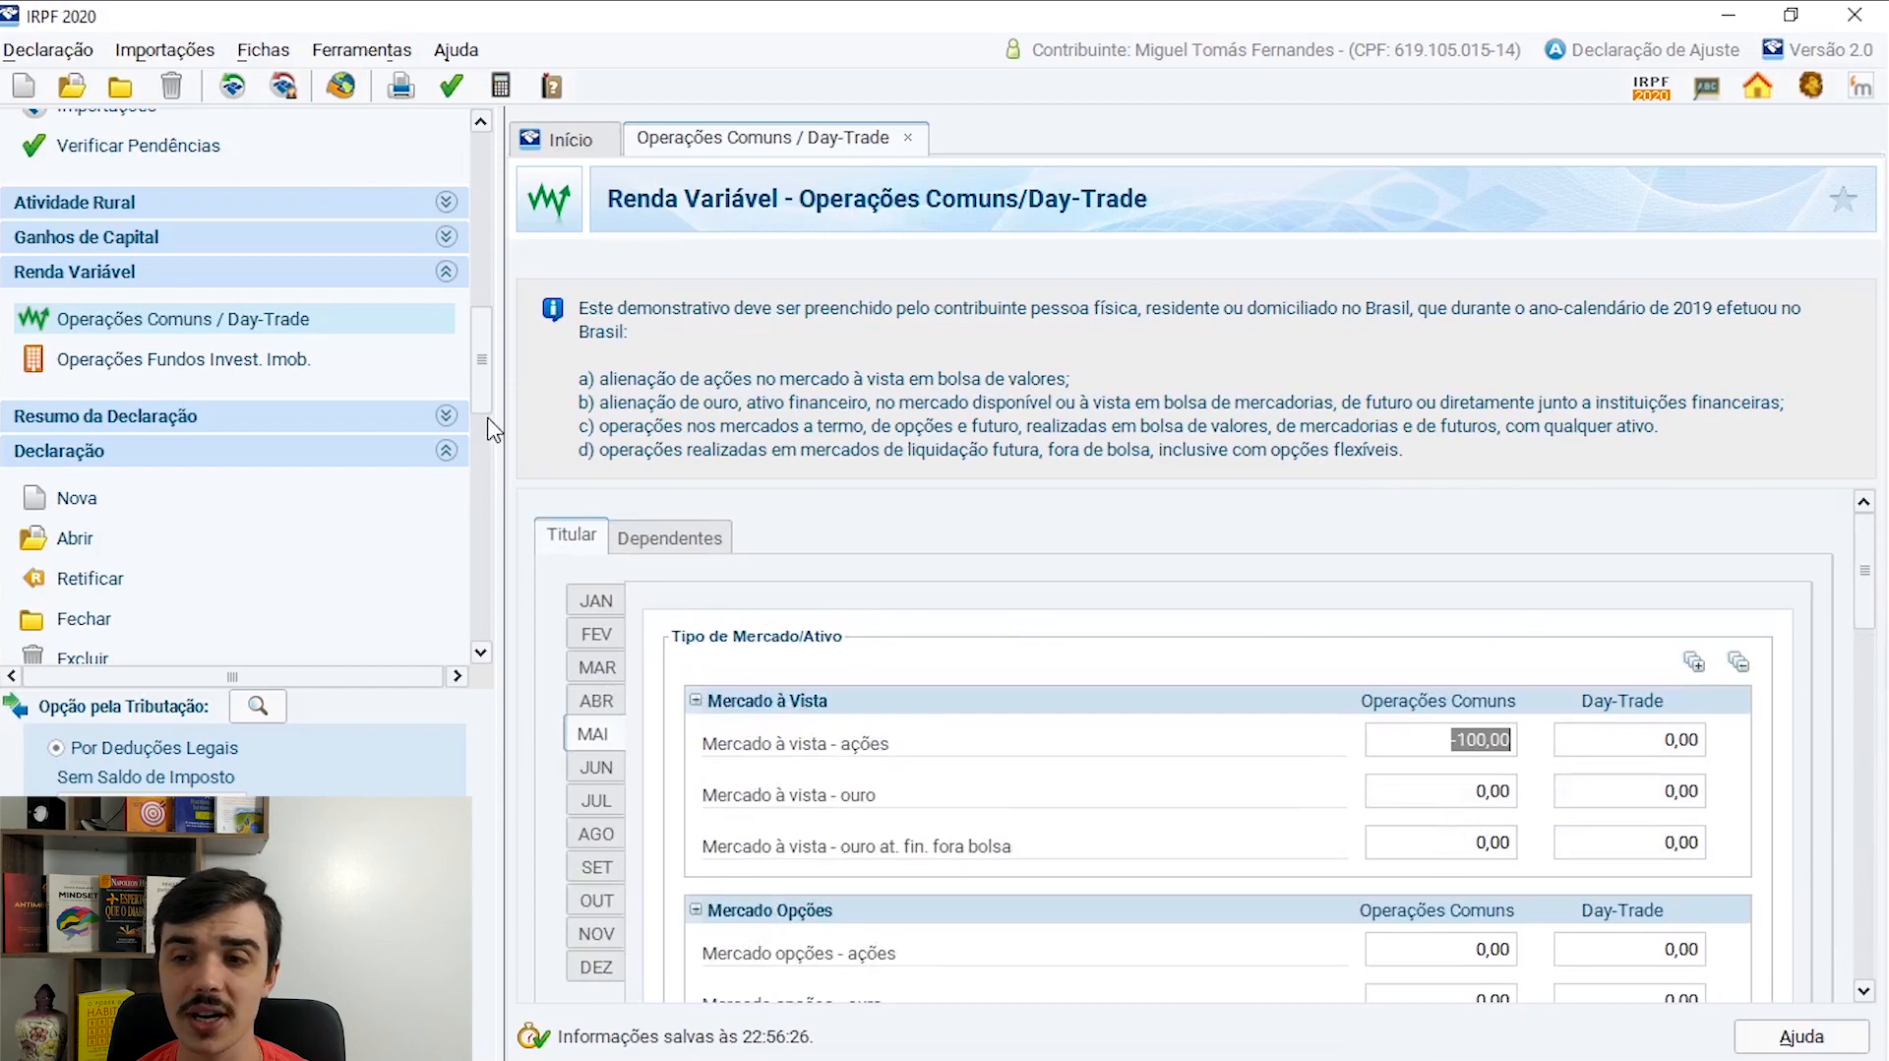
Open the type 18 share bonus entry in Rendimentos Isentos e Não Tributáveis, check its source and Valor, and confirm the entry
drag(485, 409, 483, 237)
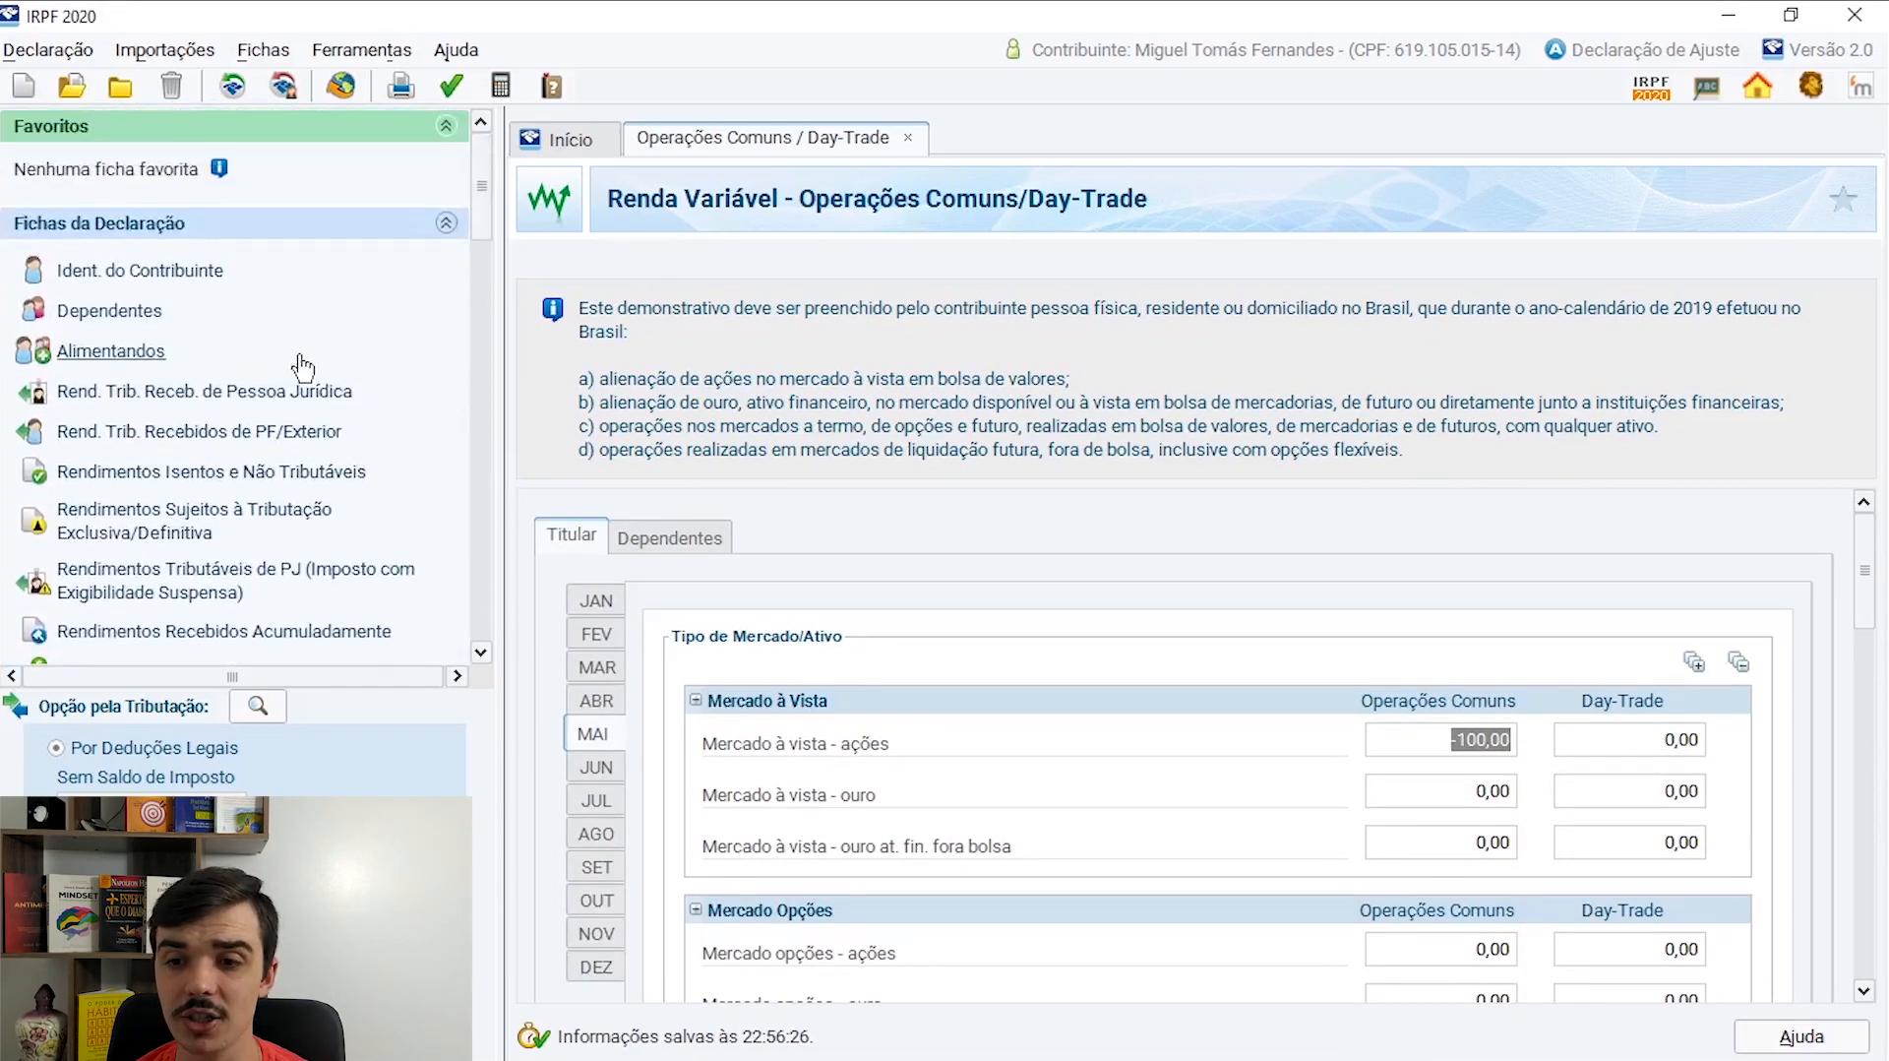
click(240, 473)
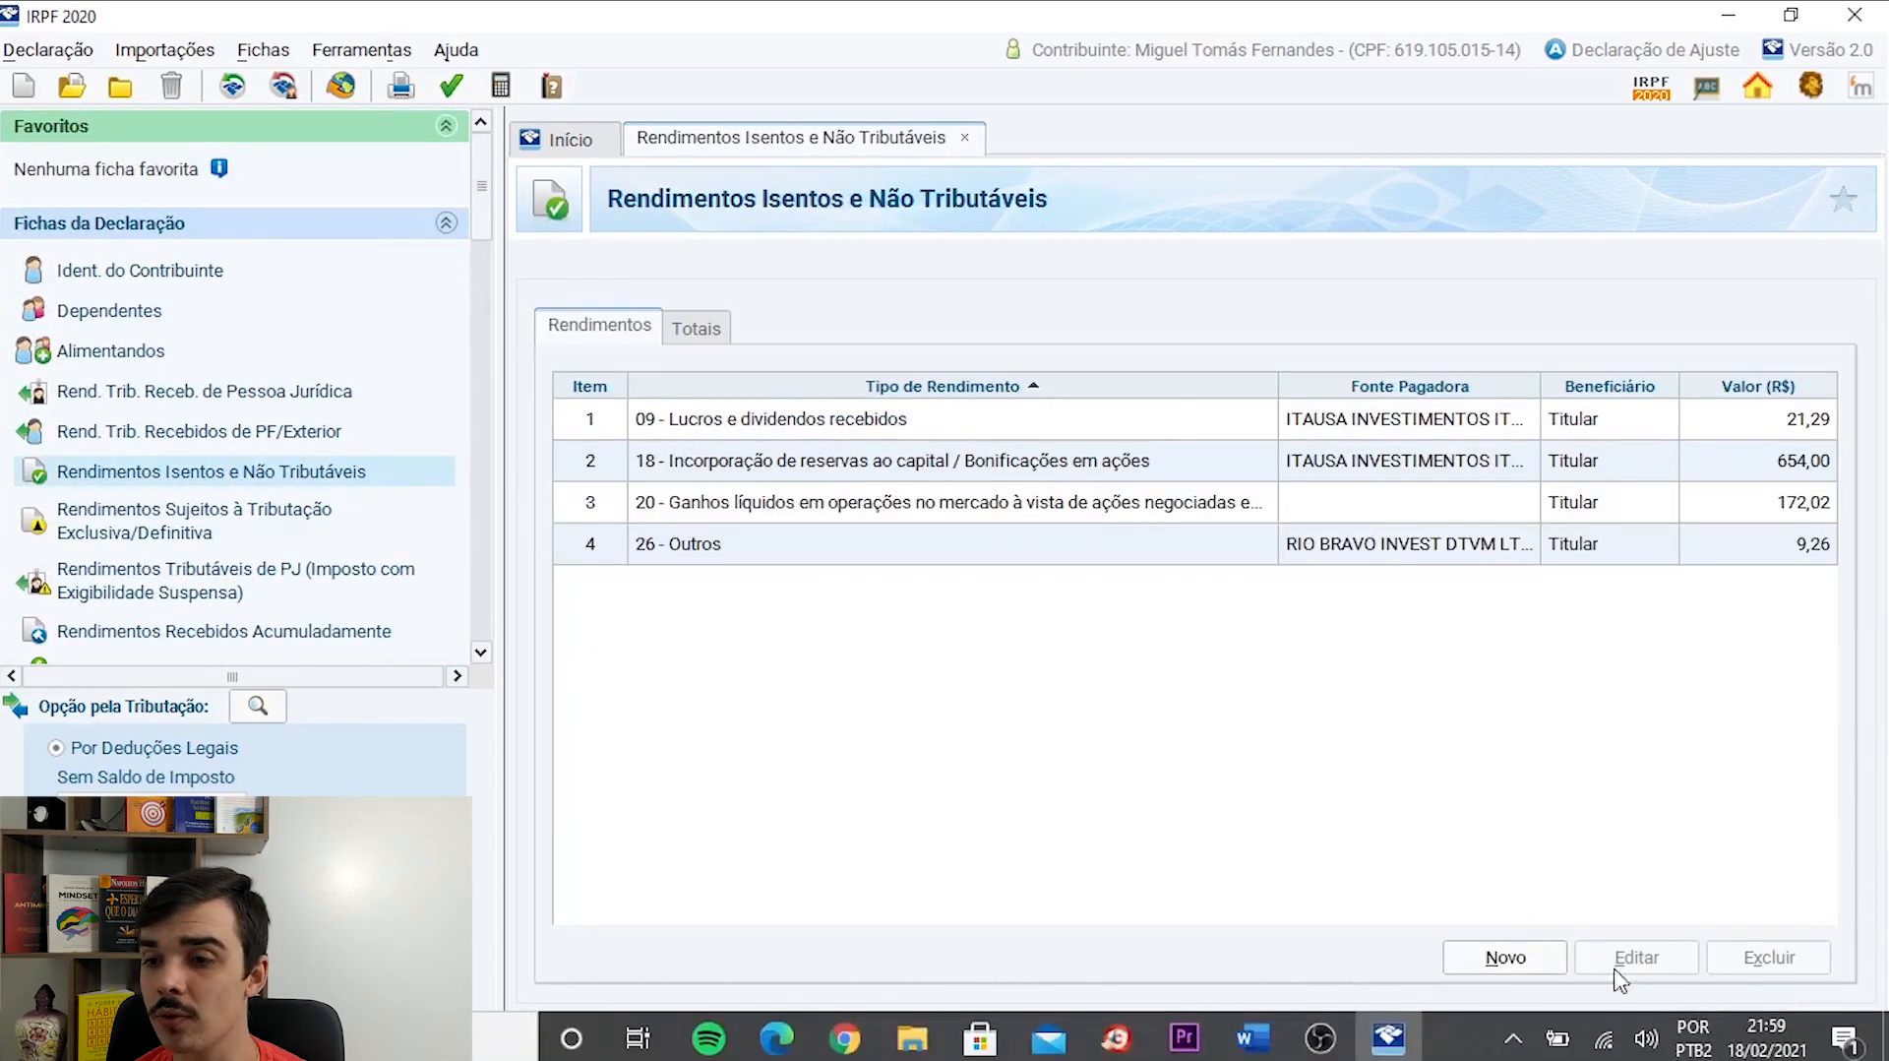
click(983, 464)
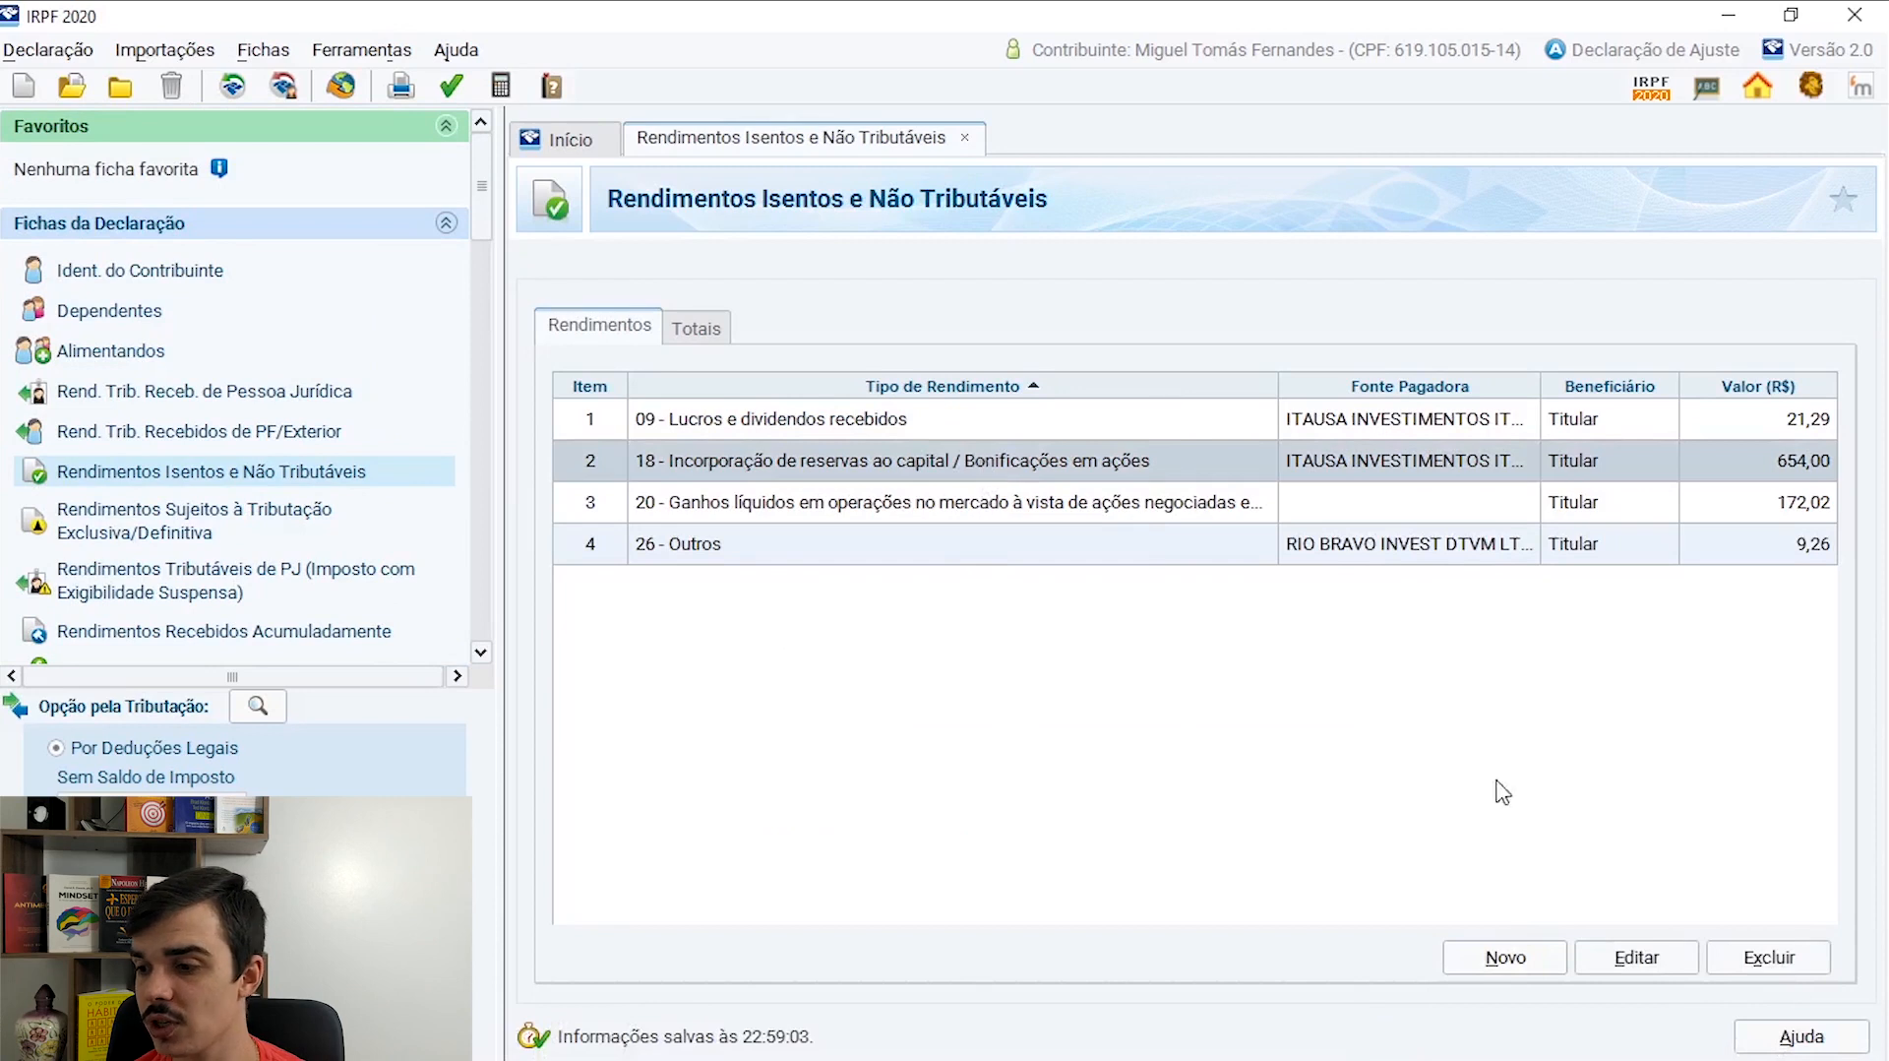
click(1637, 957)
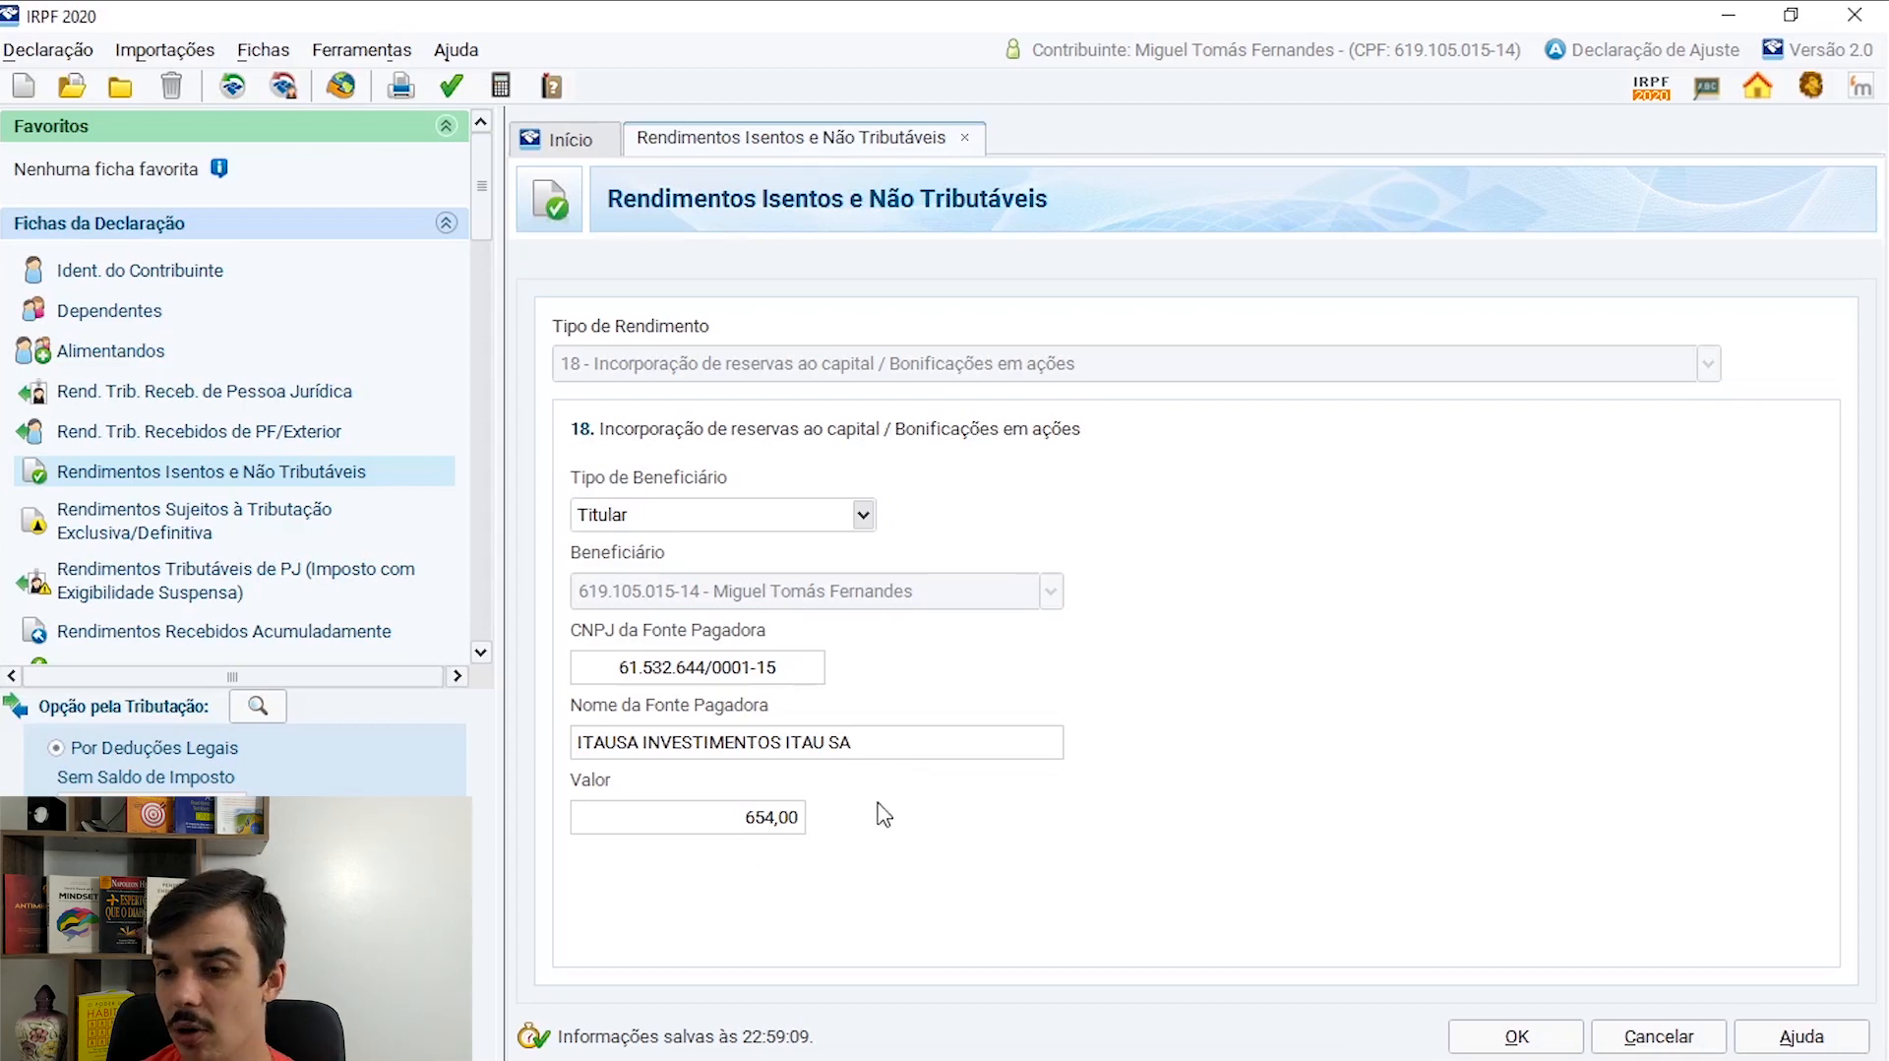
click(1526, 1037)
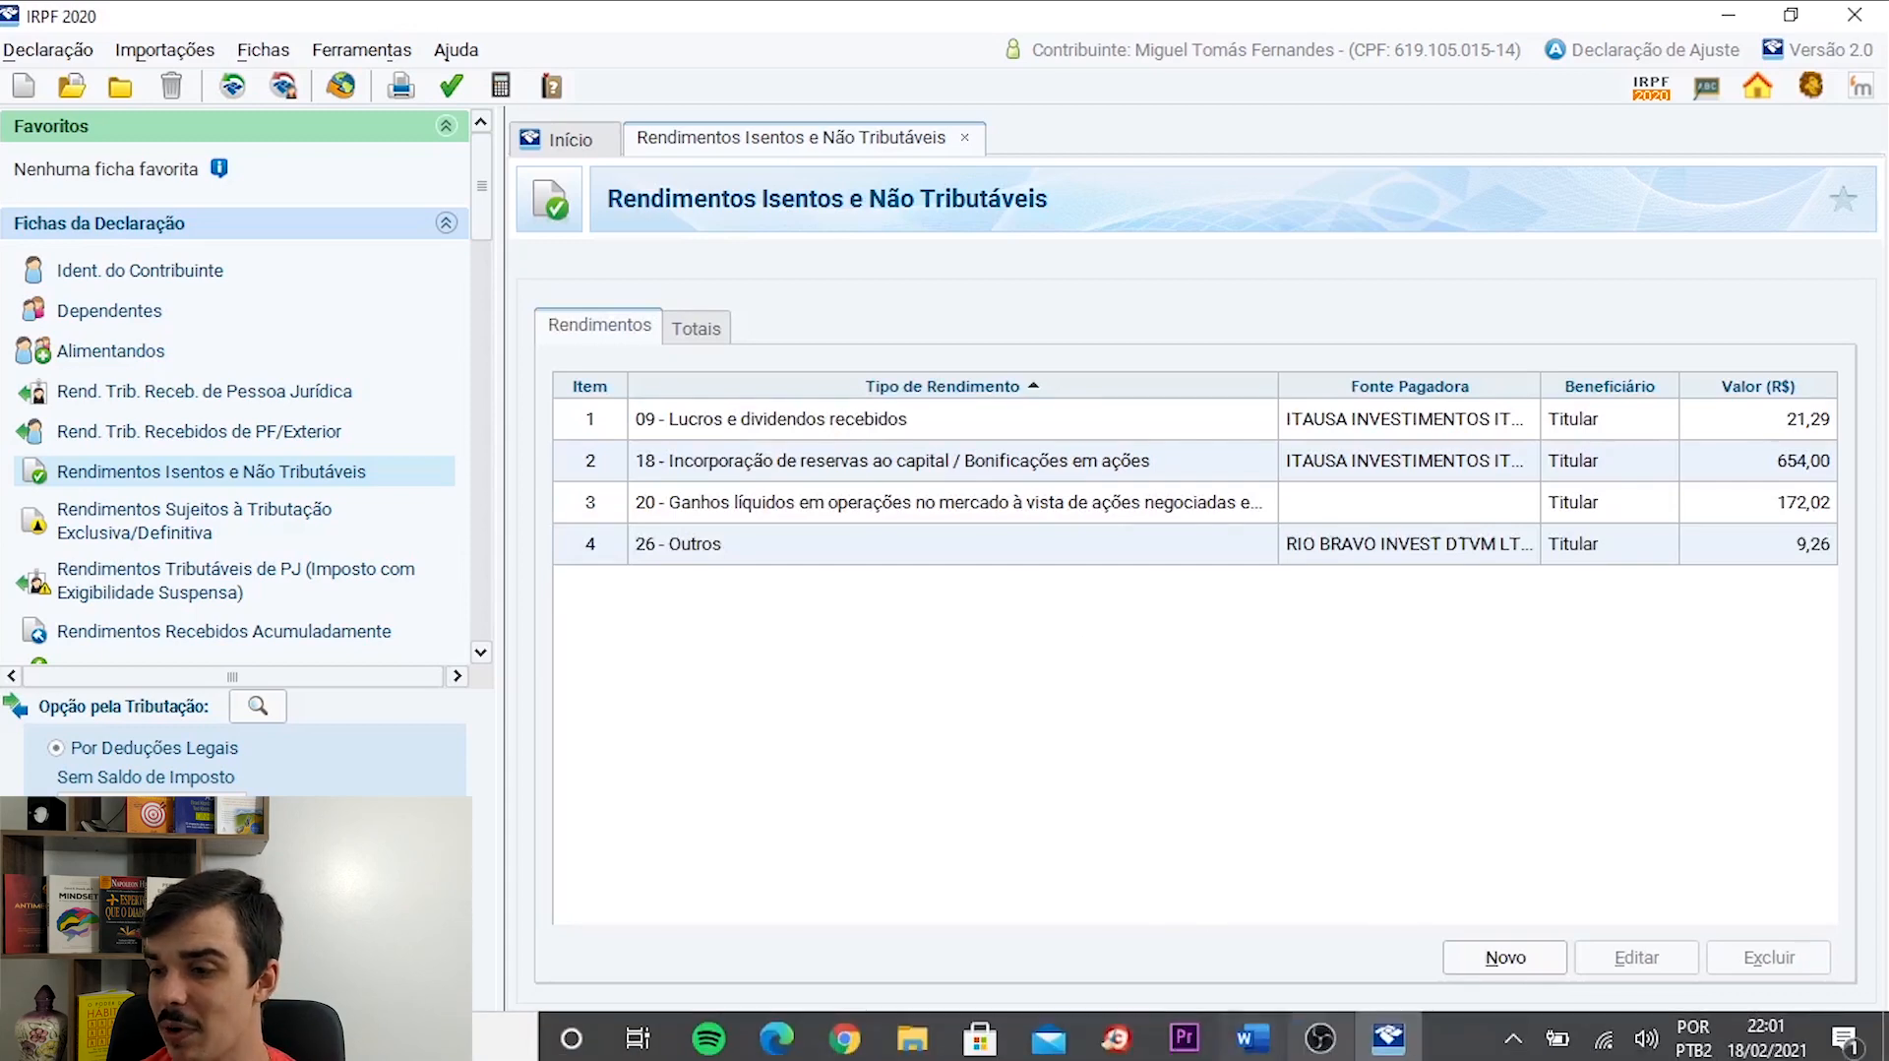
Switch to the Word document and examine the example's share purchases, average price calculation and 31/12/2020 position
click(1270, 1055)
scroll(984, 629, up, 1)
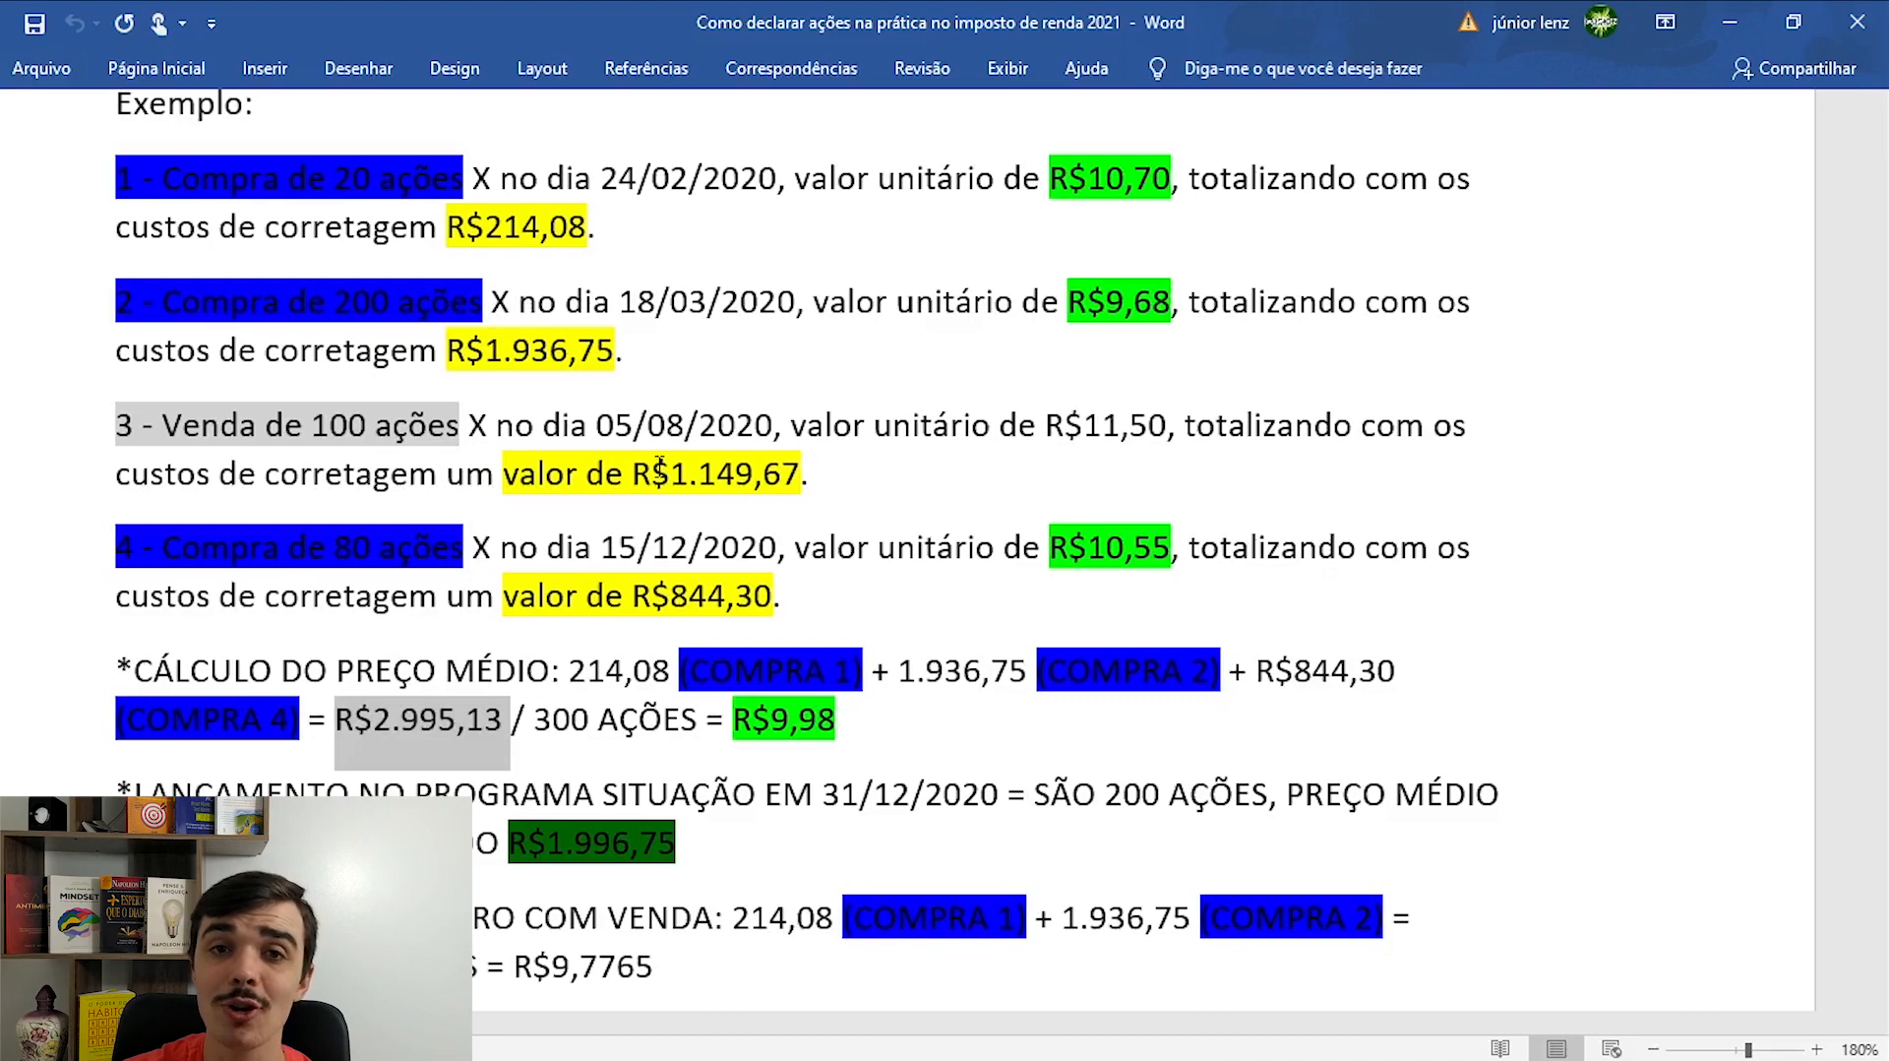
scroll(659, 465, down, 5)
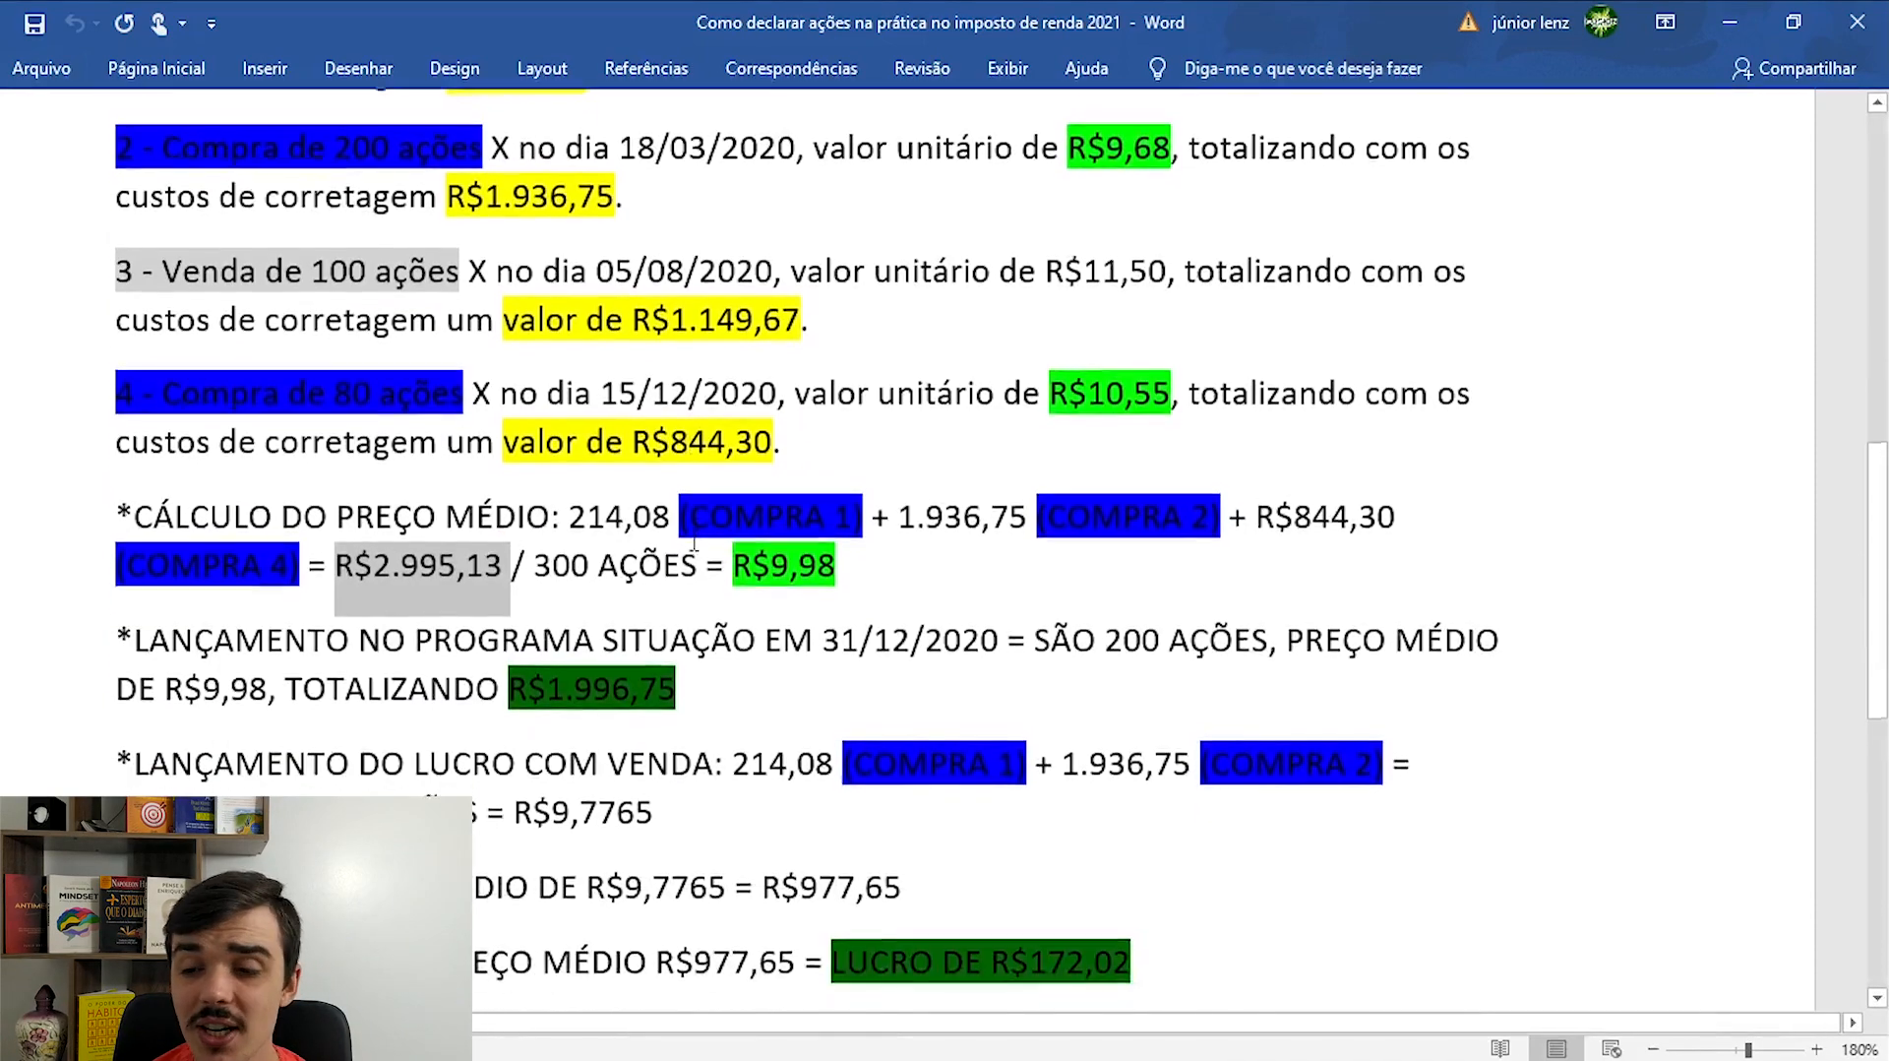
scroll(692, 557, up, 5)
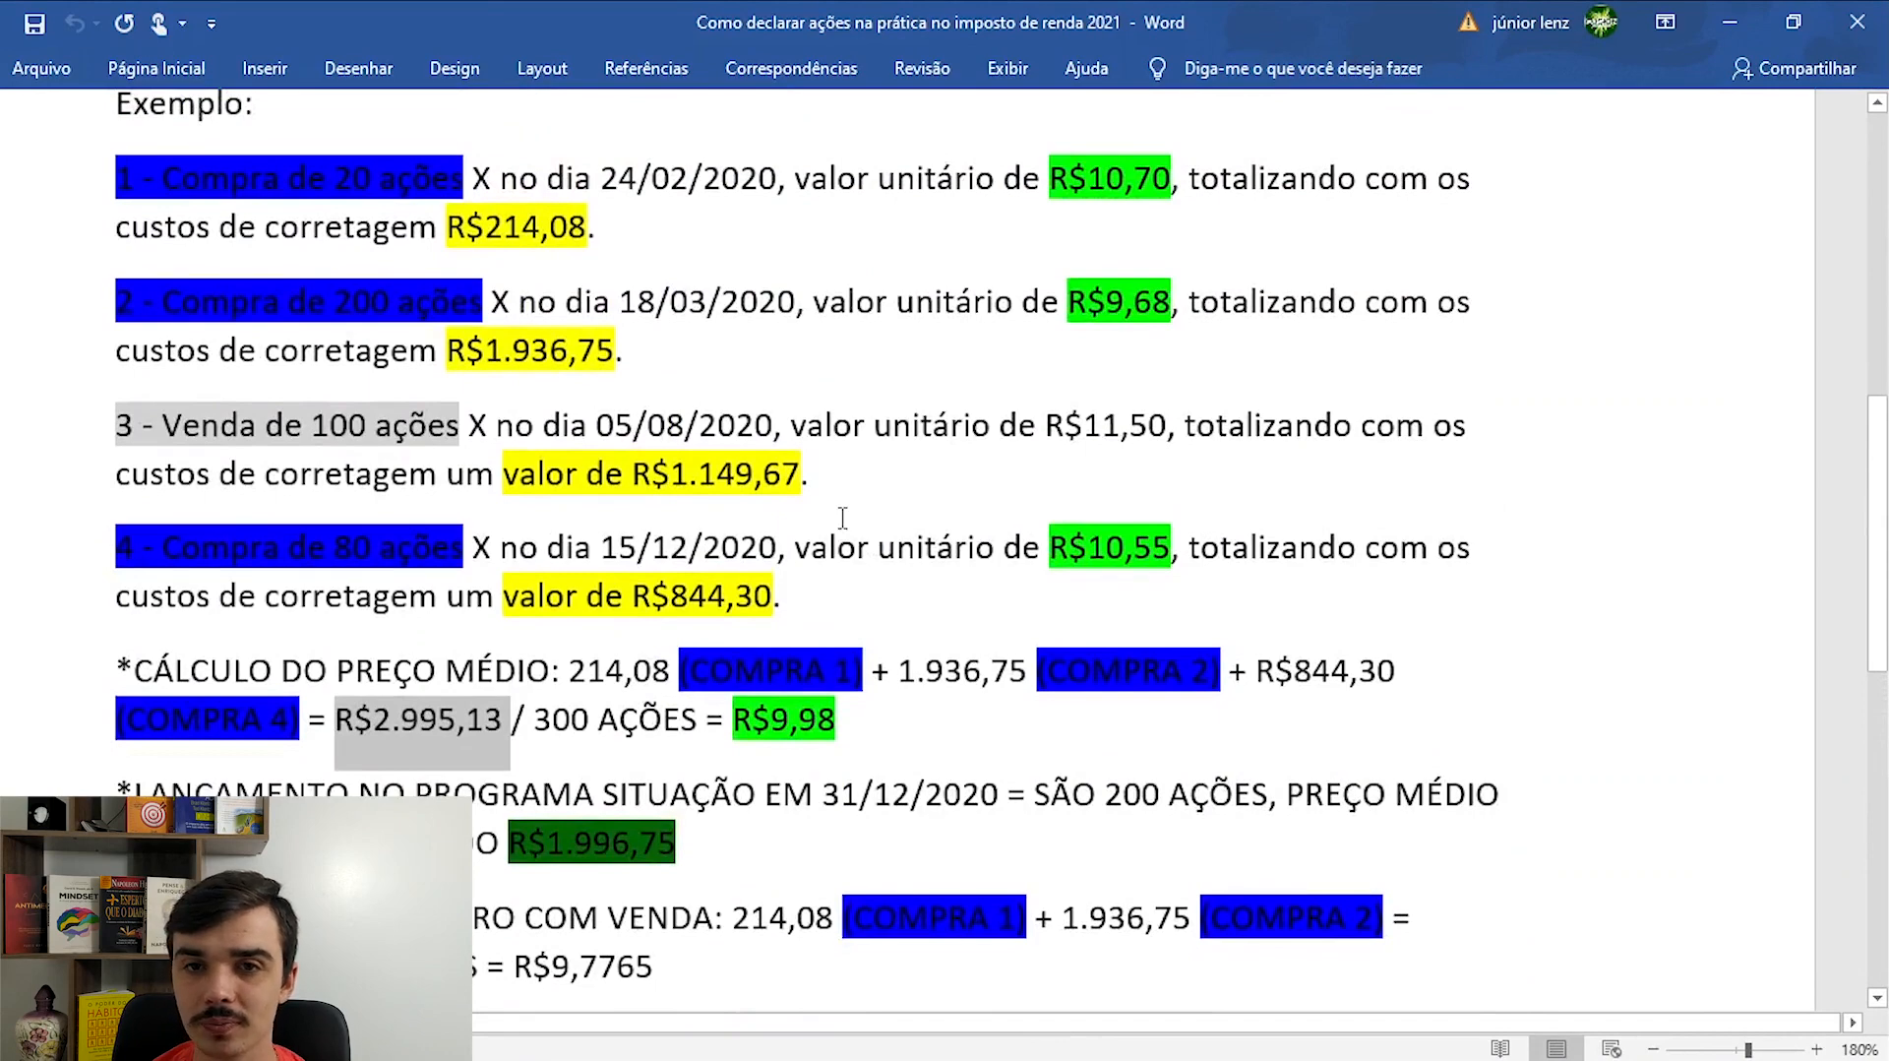
scroll(843, 517, down, 2)
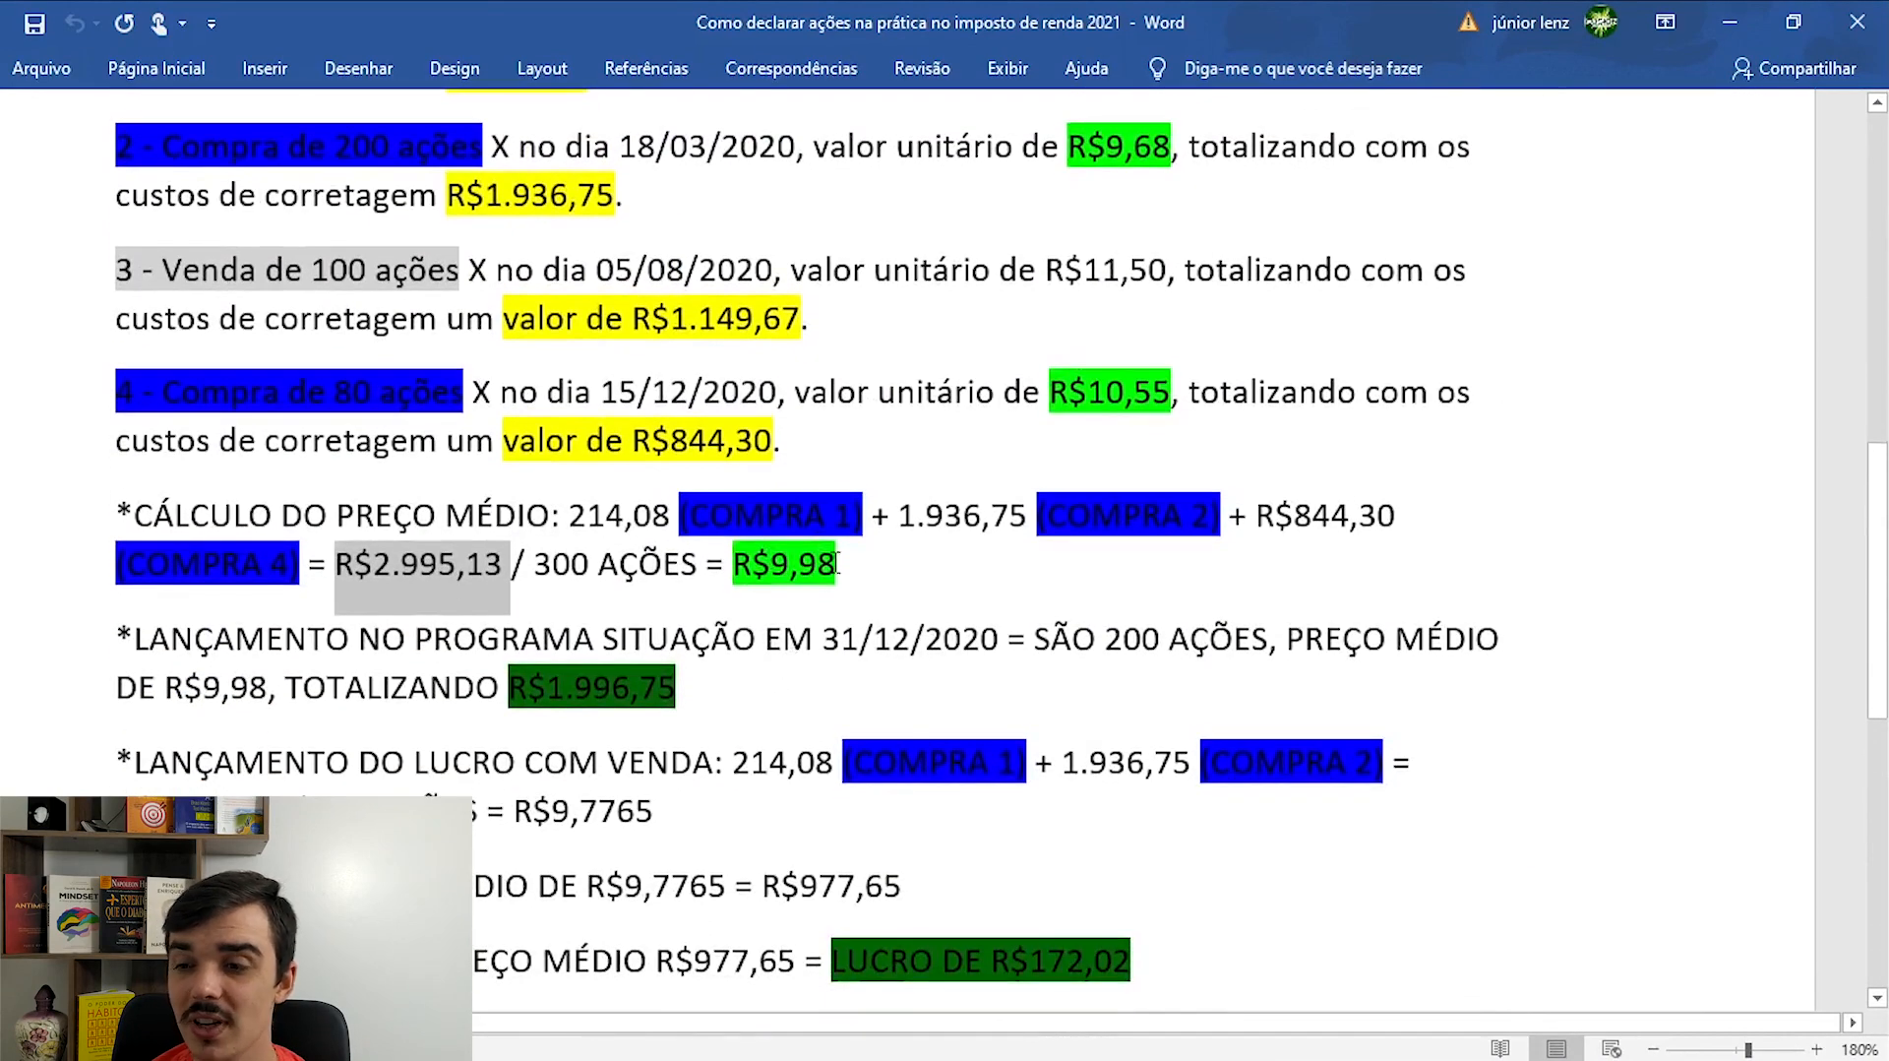
scroll(832, 571, down, 1)
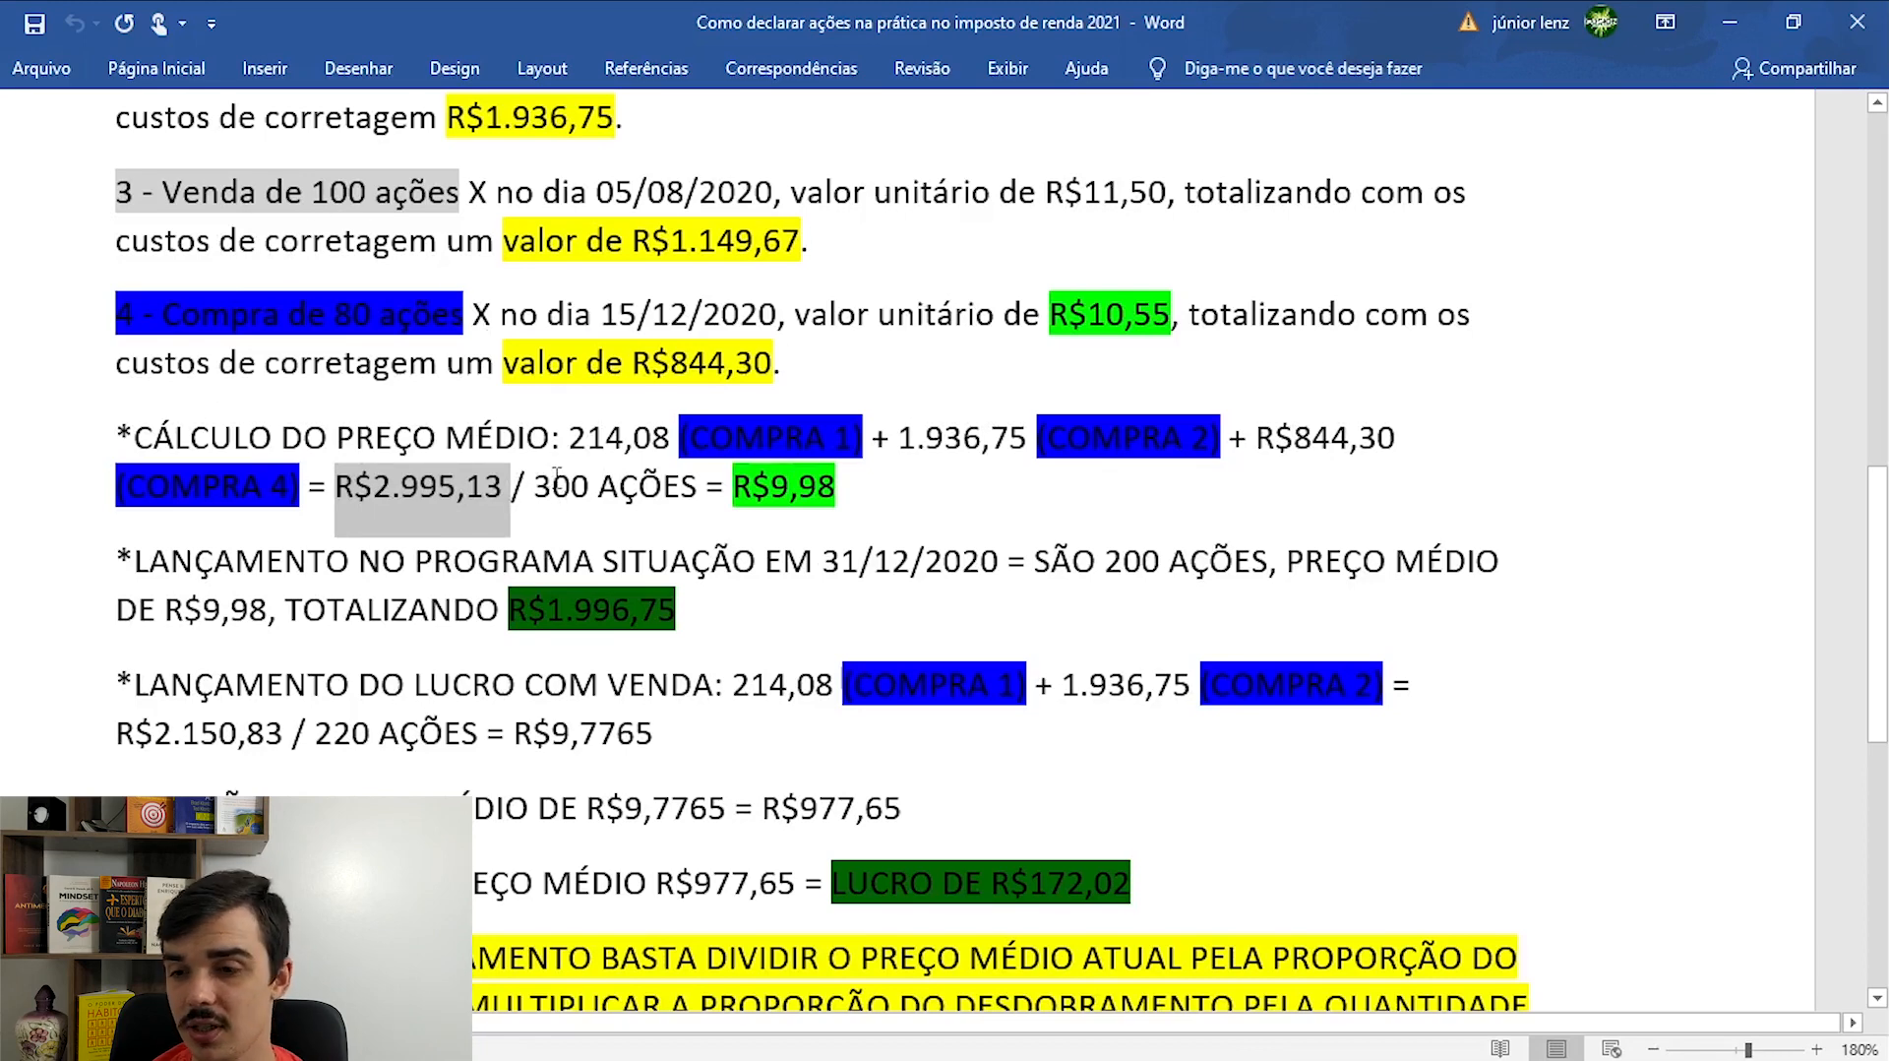
scroll(557, 476, up, 1)
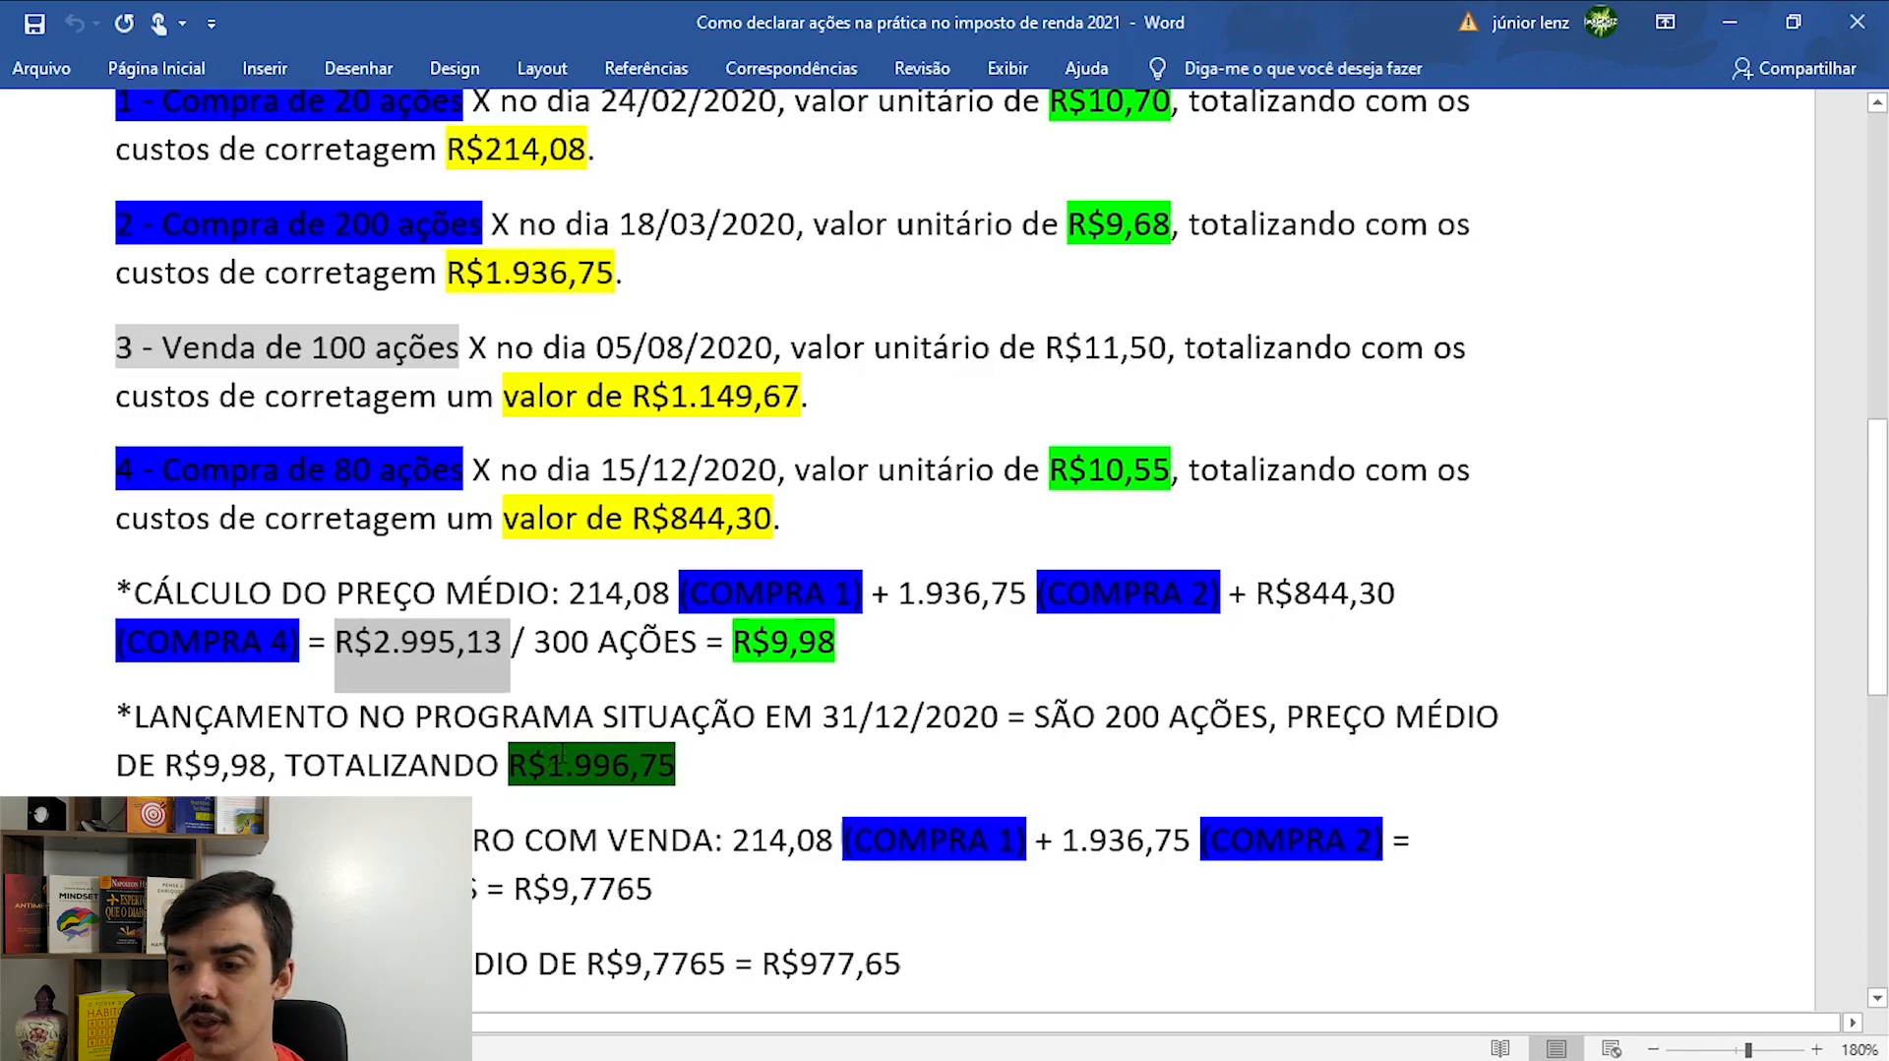
Examine how the document calculates the profit on the 100-share sale, comparing it with the purchases made before the sale date
scroll(563, 753, down, 3)
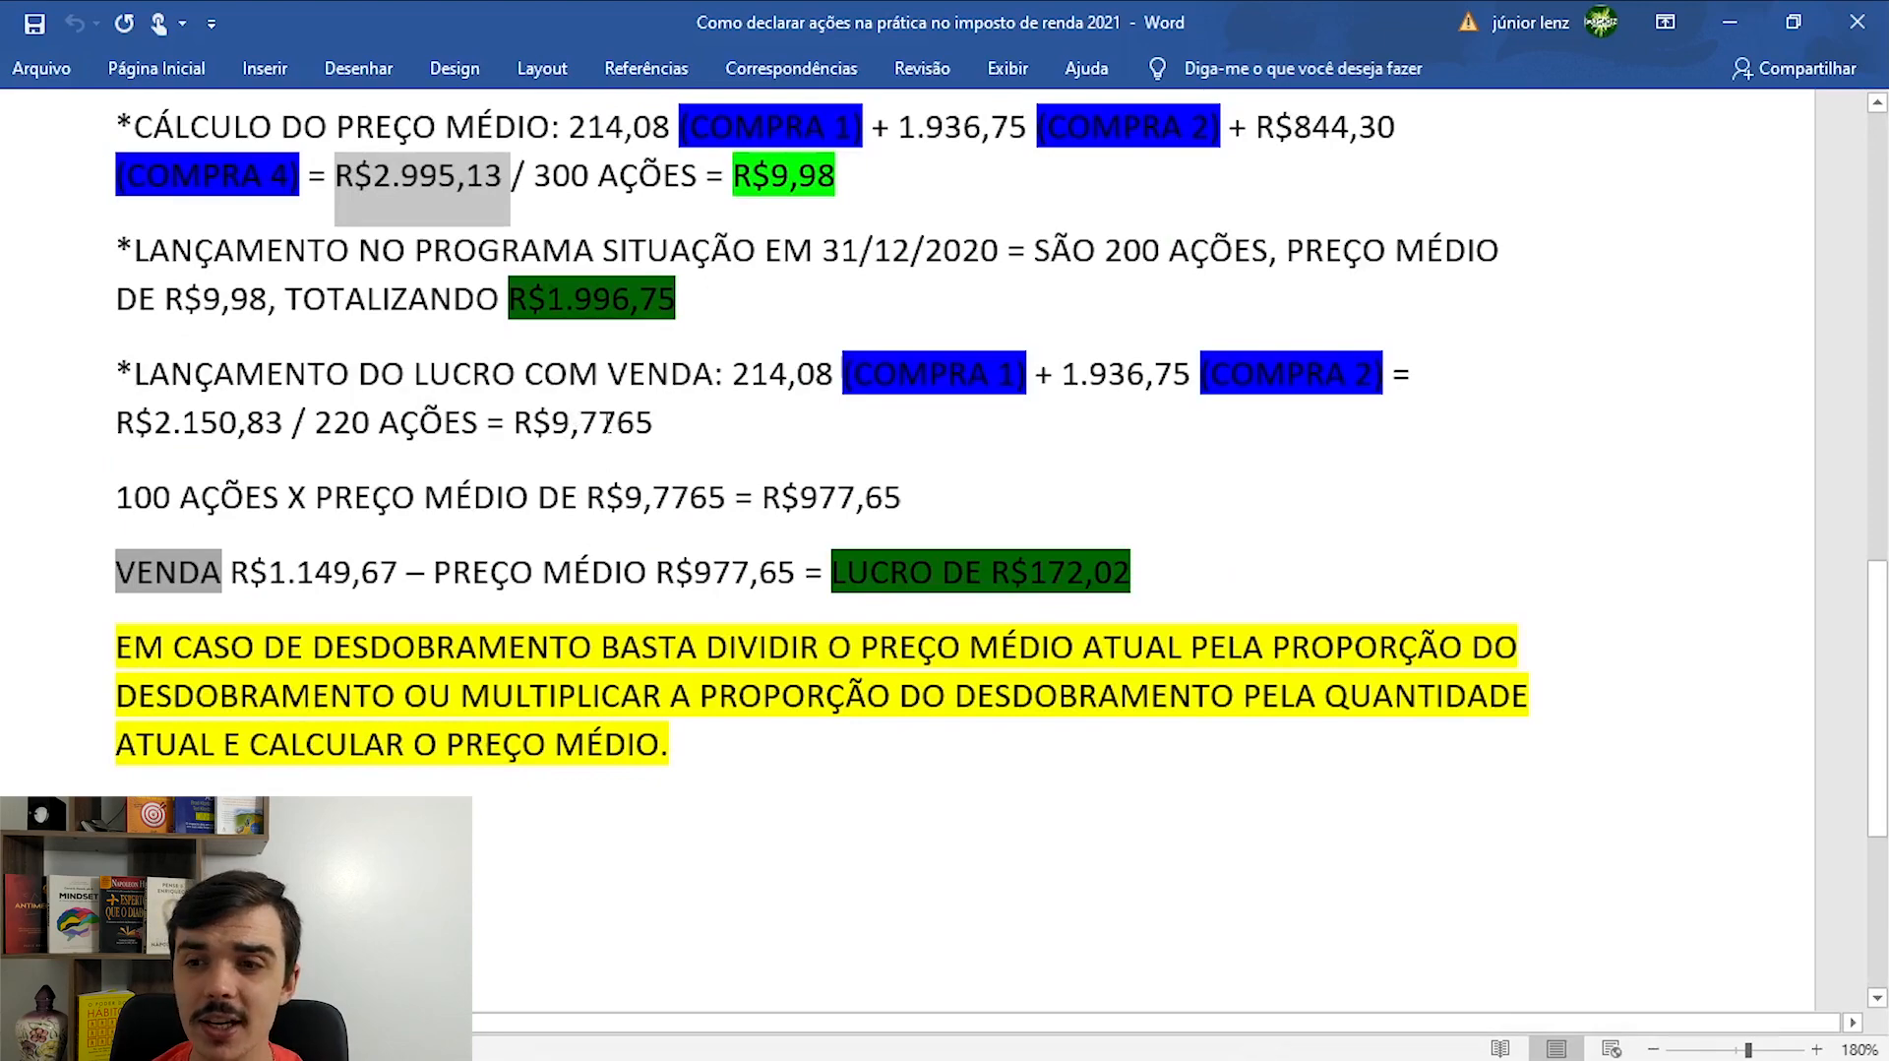
scroll(591, 413, up, 3)
scroll(656, 430, up, 2)
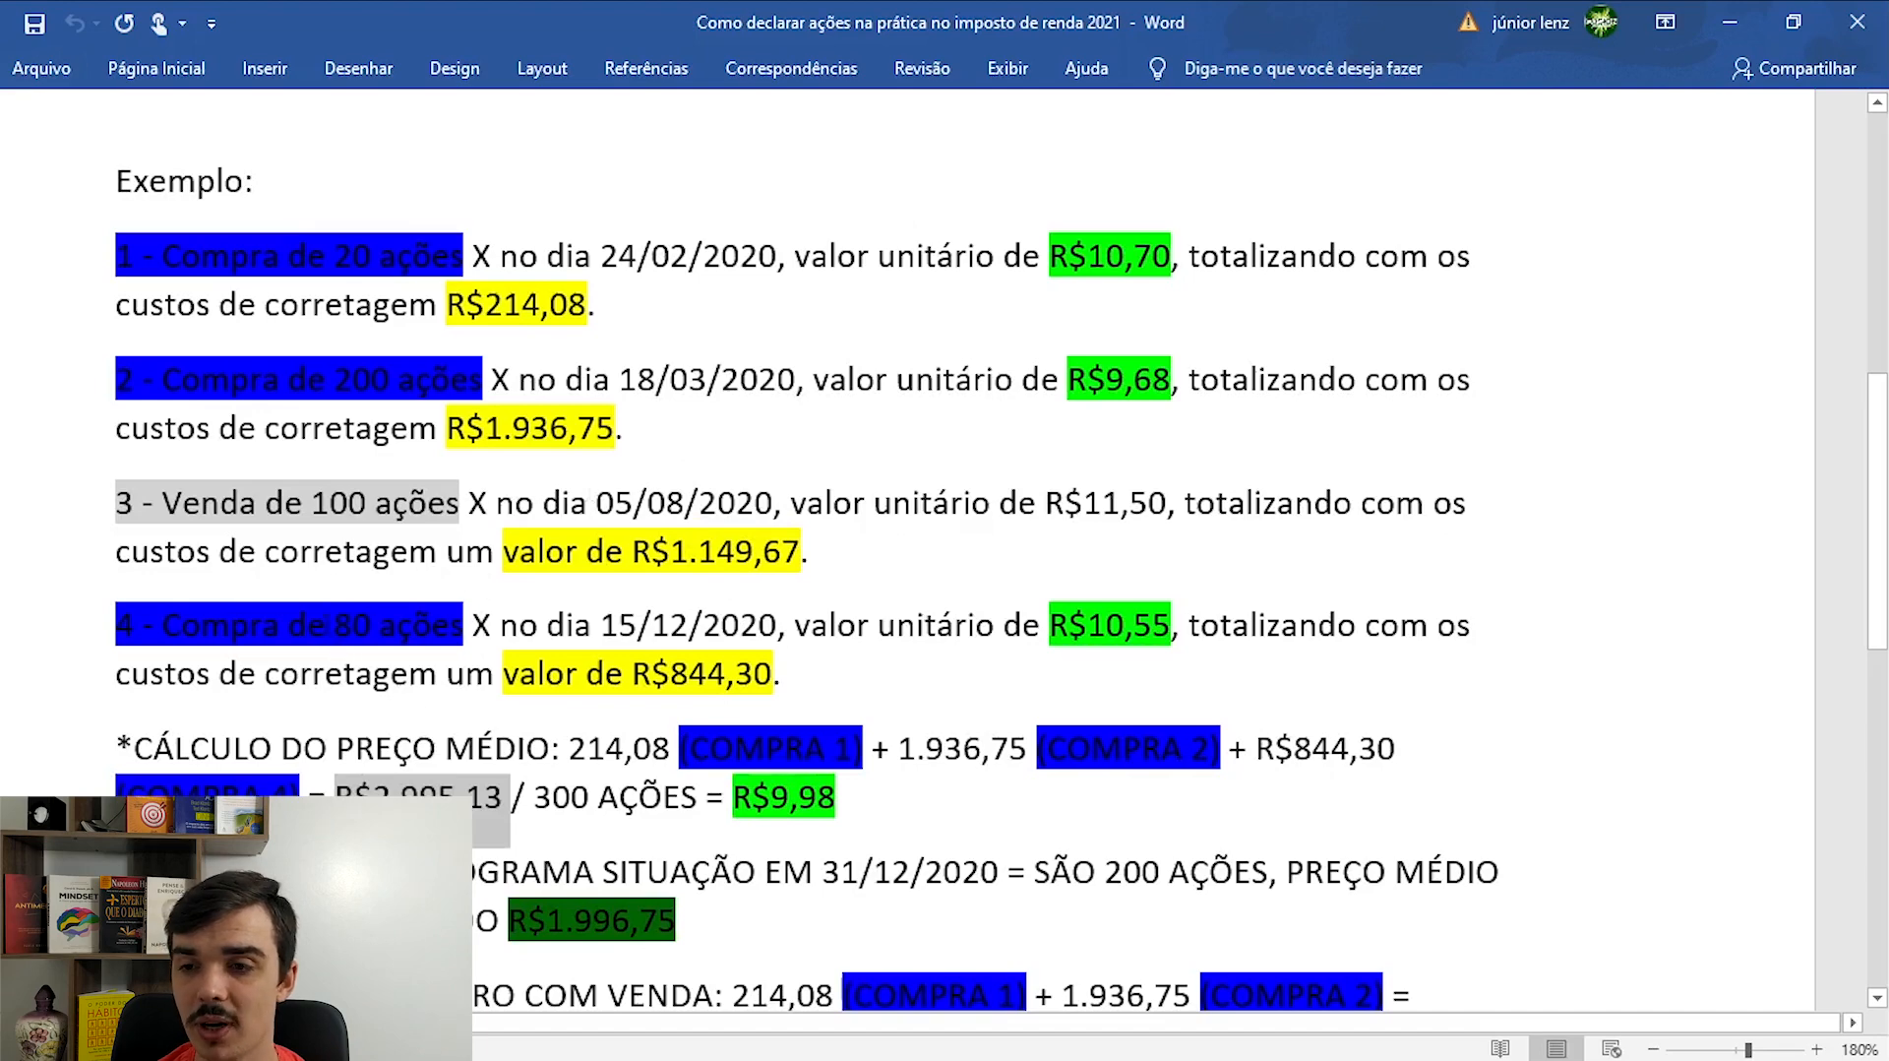
scroll(360, 577, down, 1)
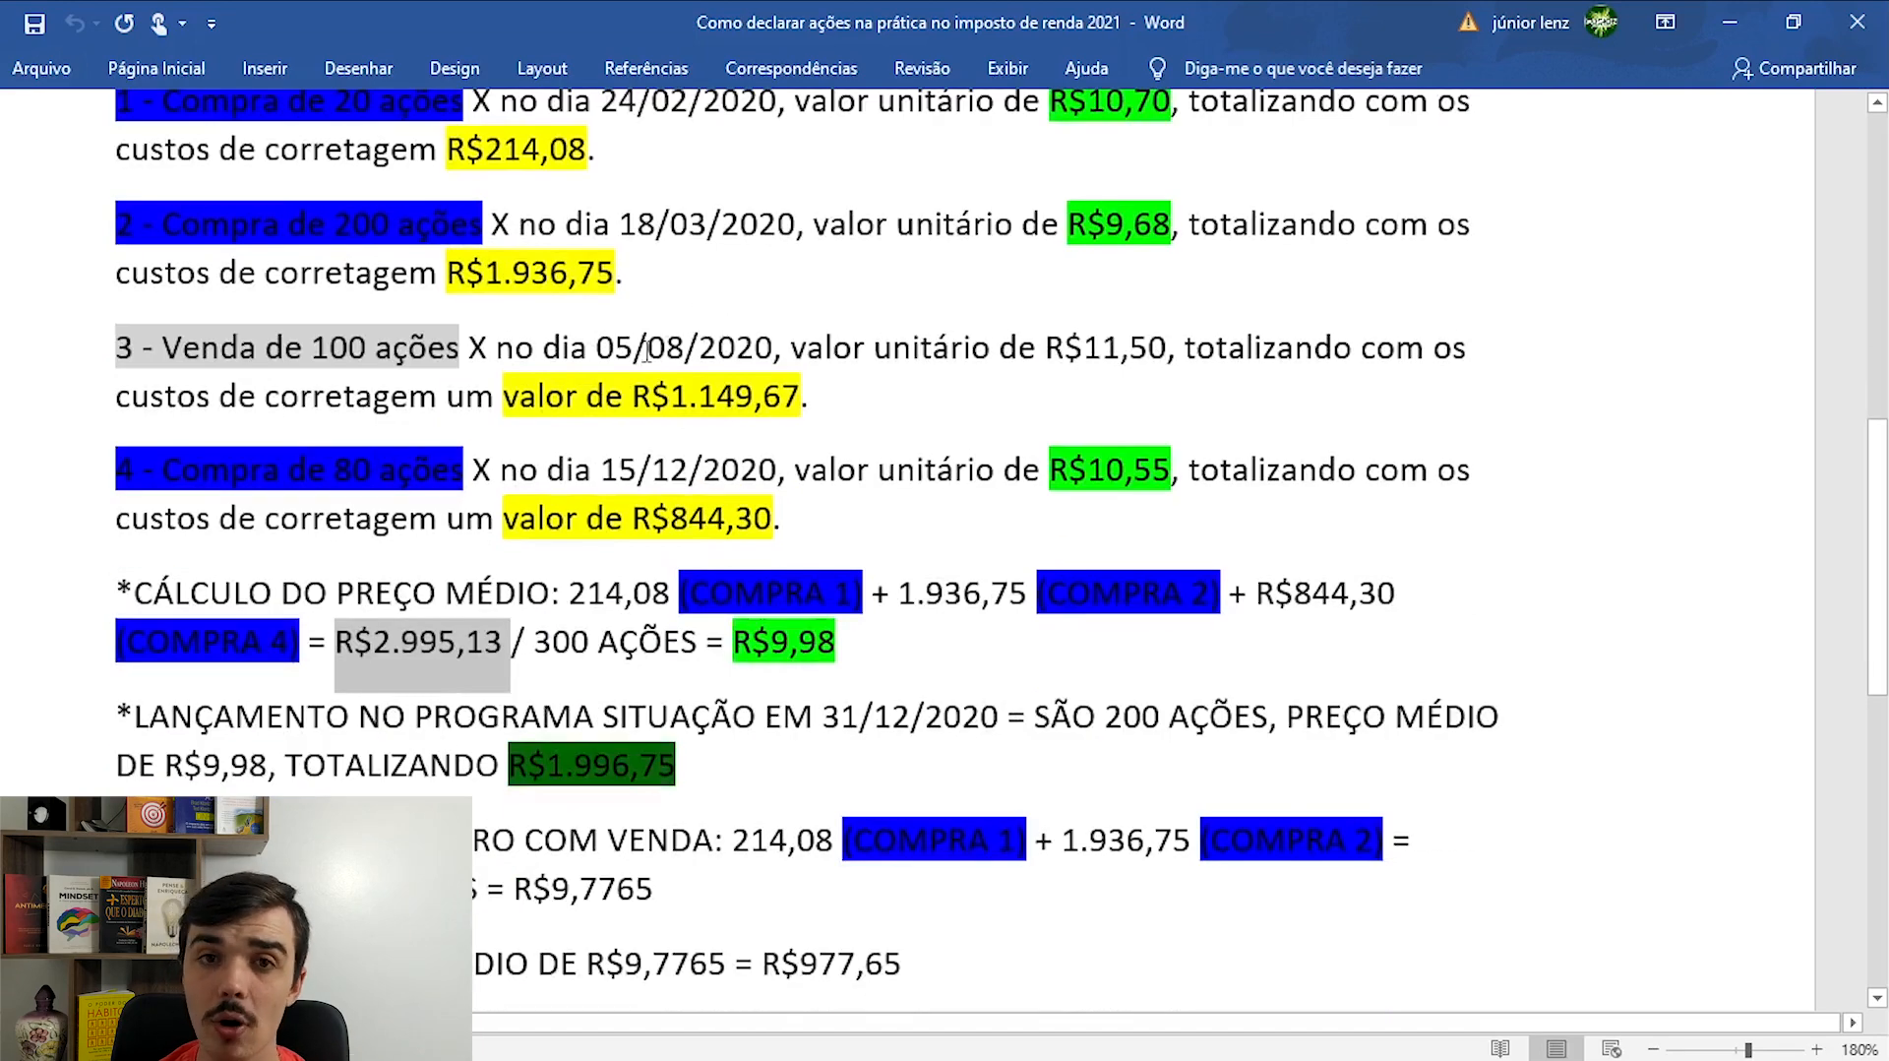
scroll(710, 369, up, 1)
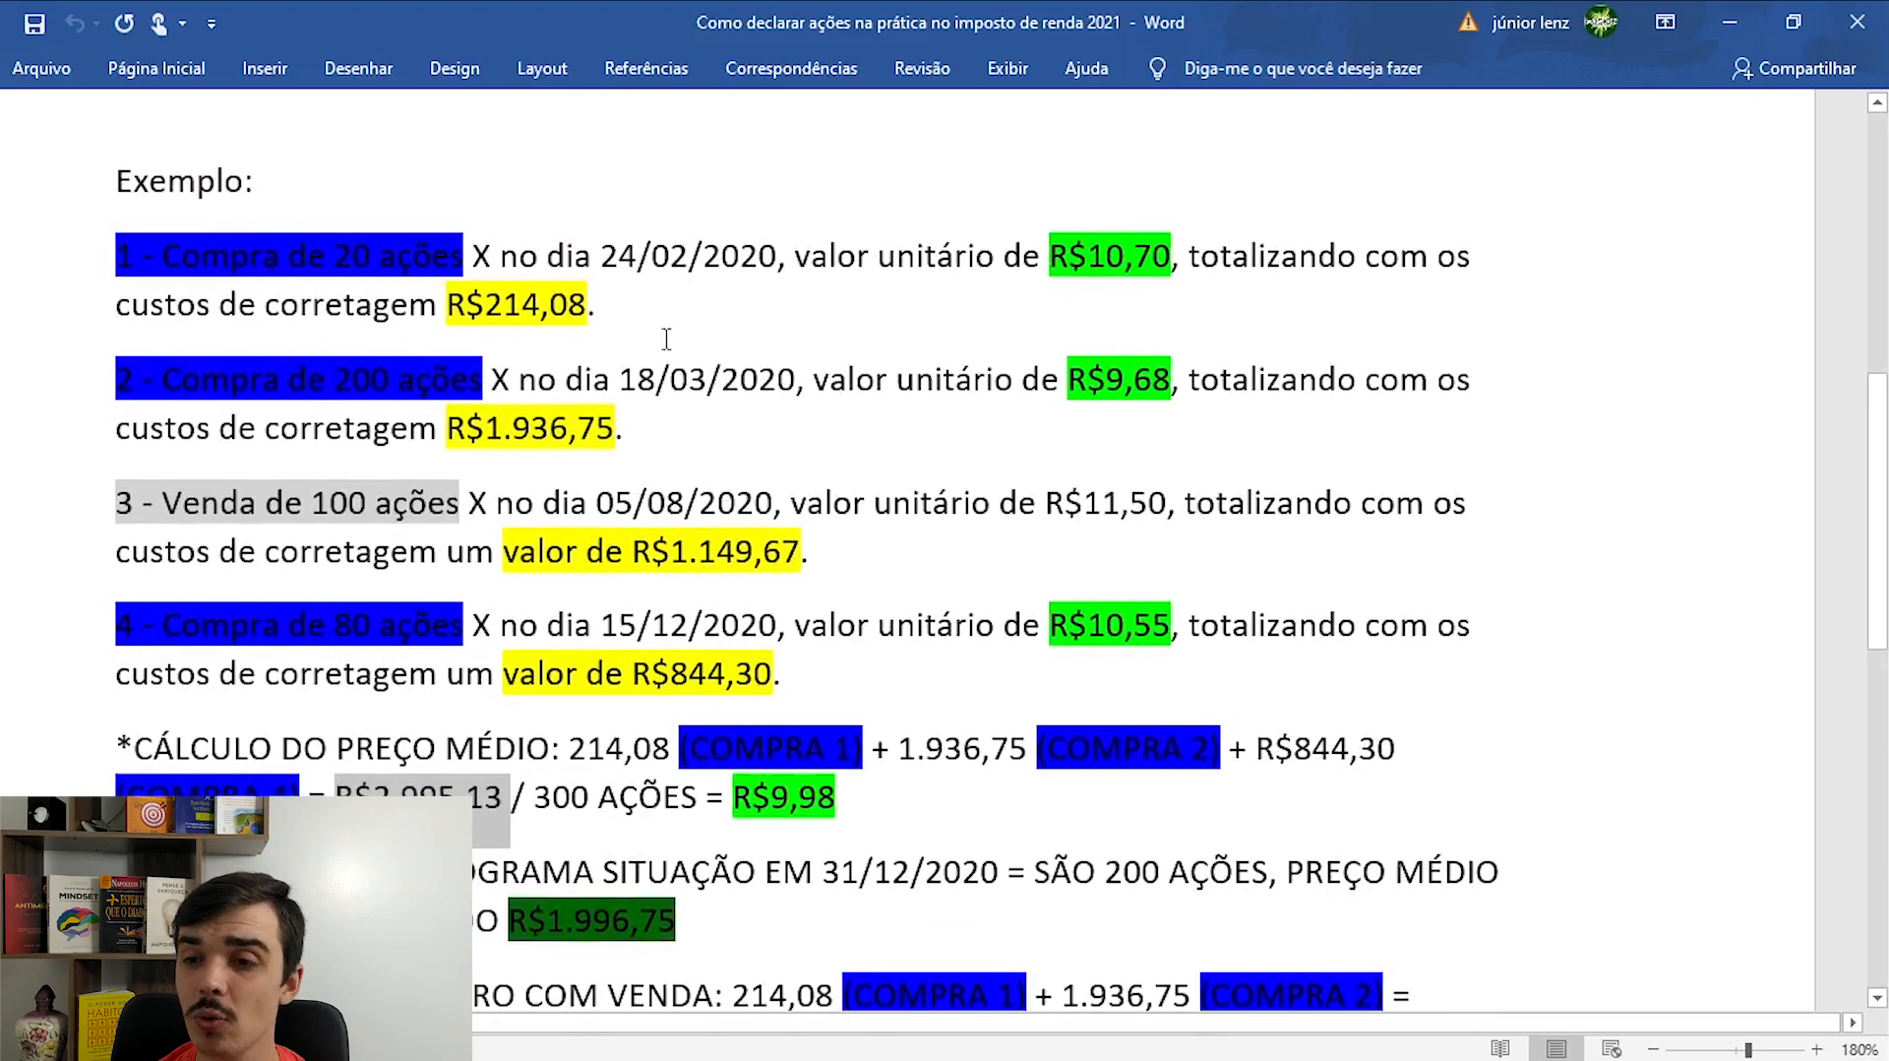
scroll(572, 483, down, 4)
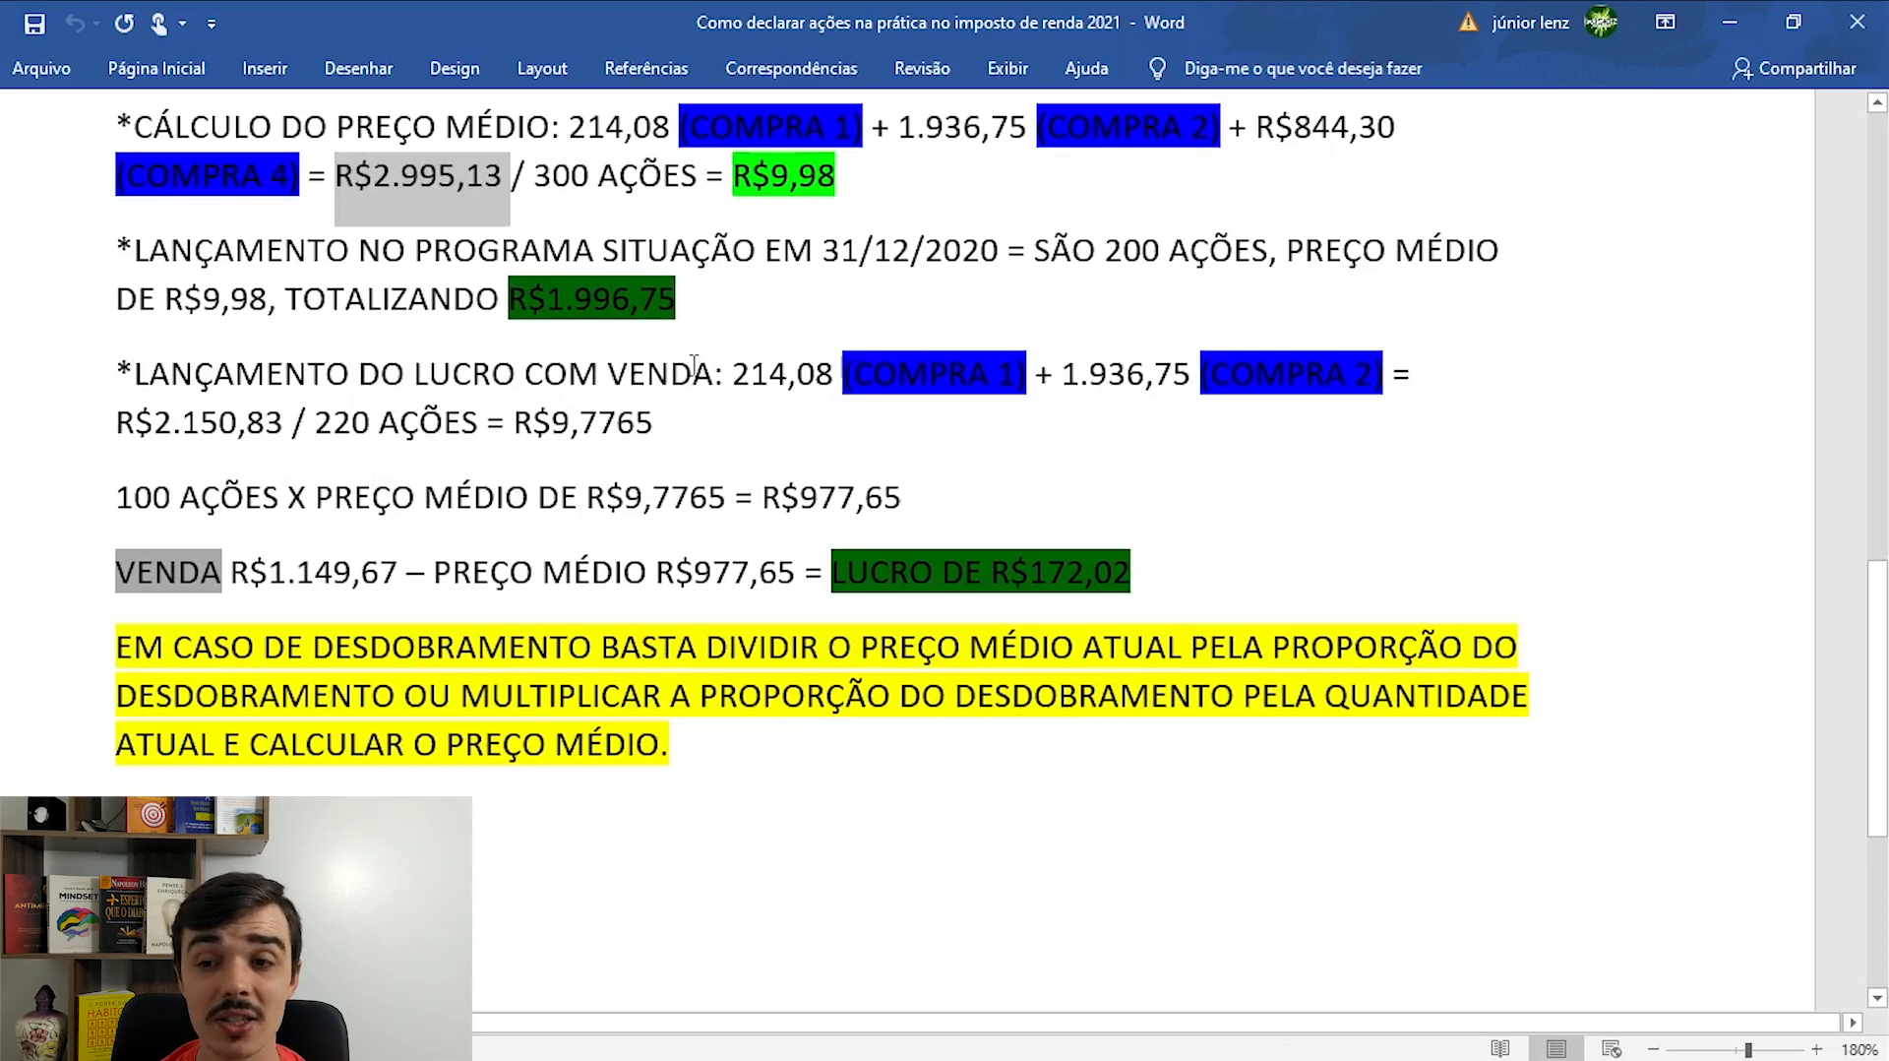
scroll(630, 385, up, 1)
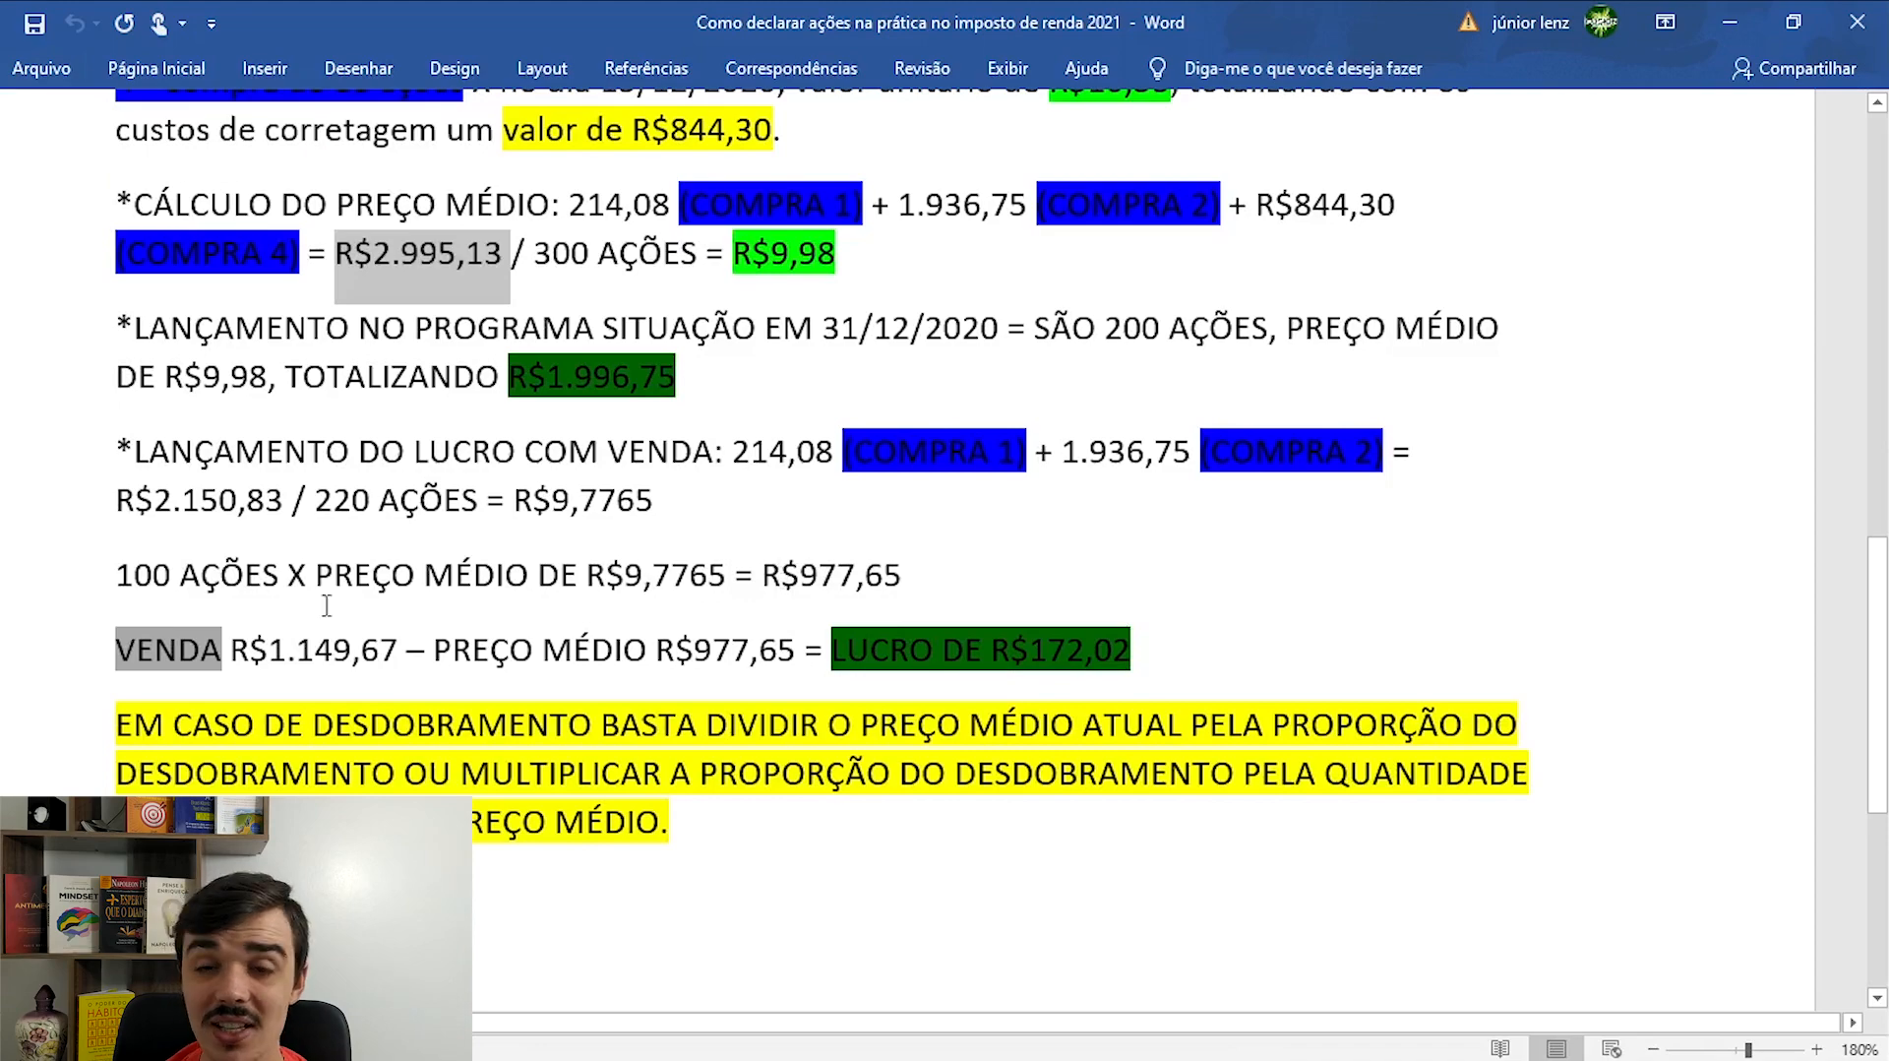
scroll(295, 612, up, 1)
scroll(294, 612, up, 5)
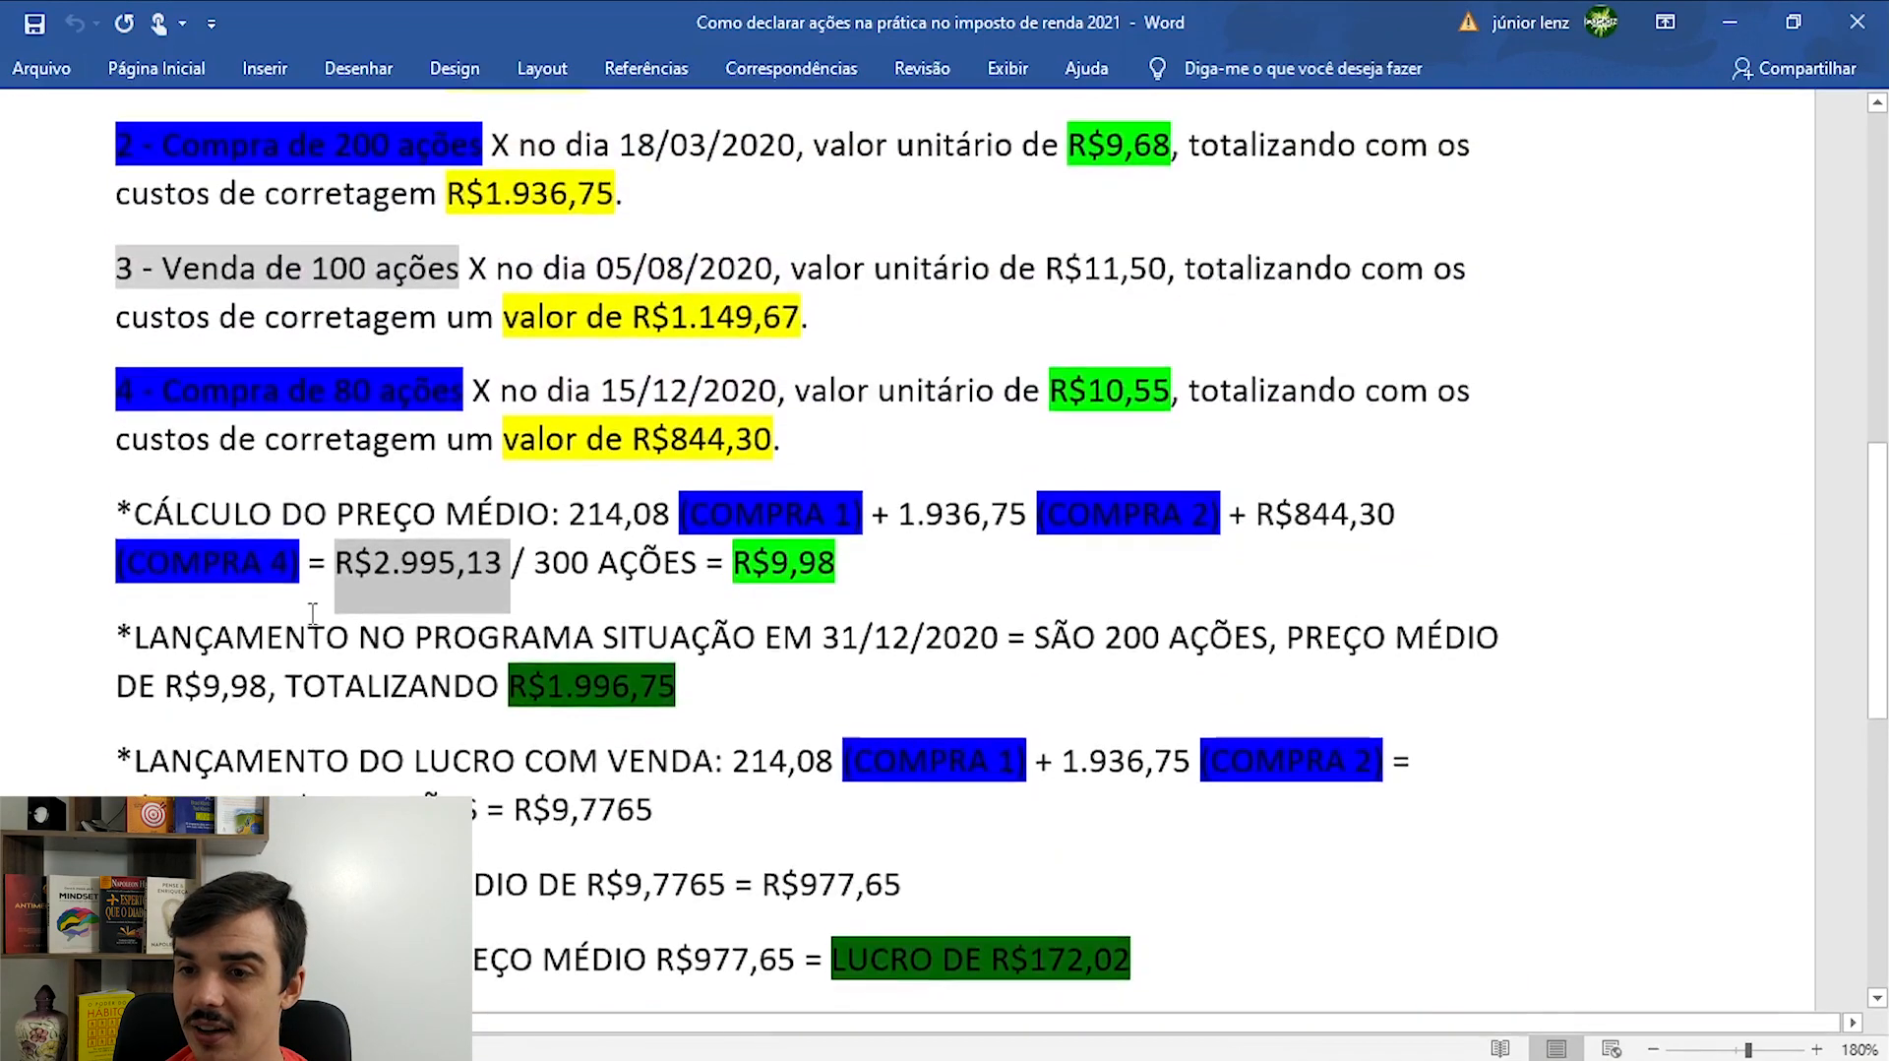
scroll(767, 549, down, 1)
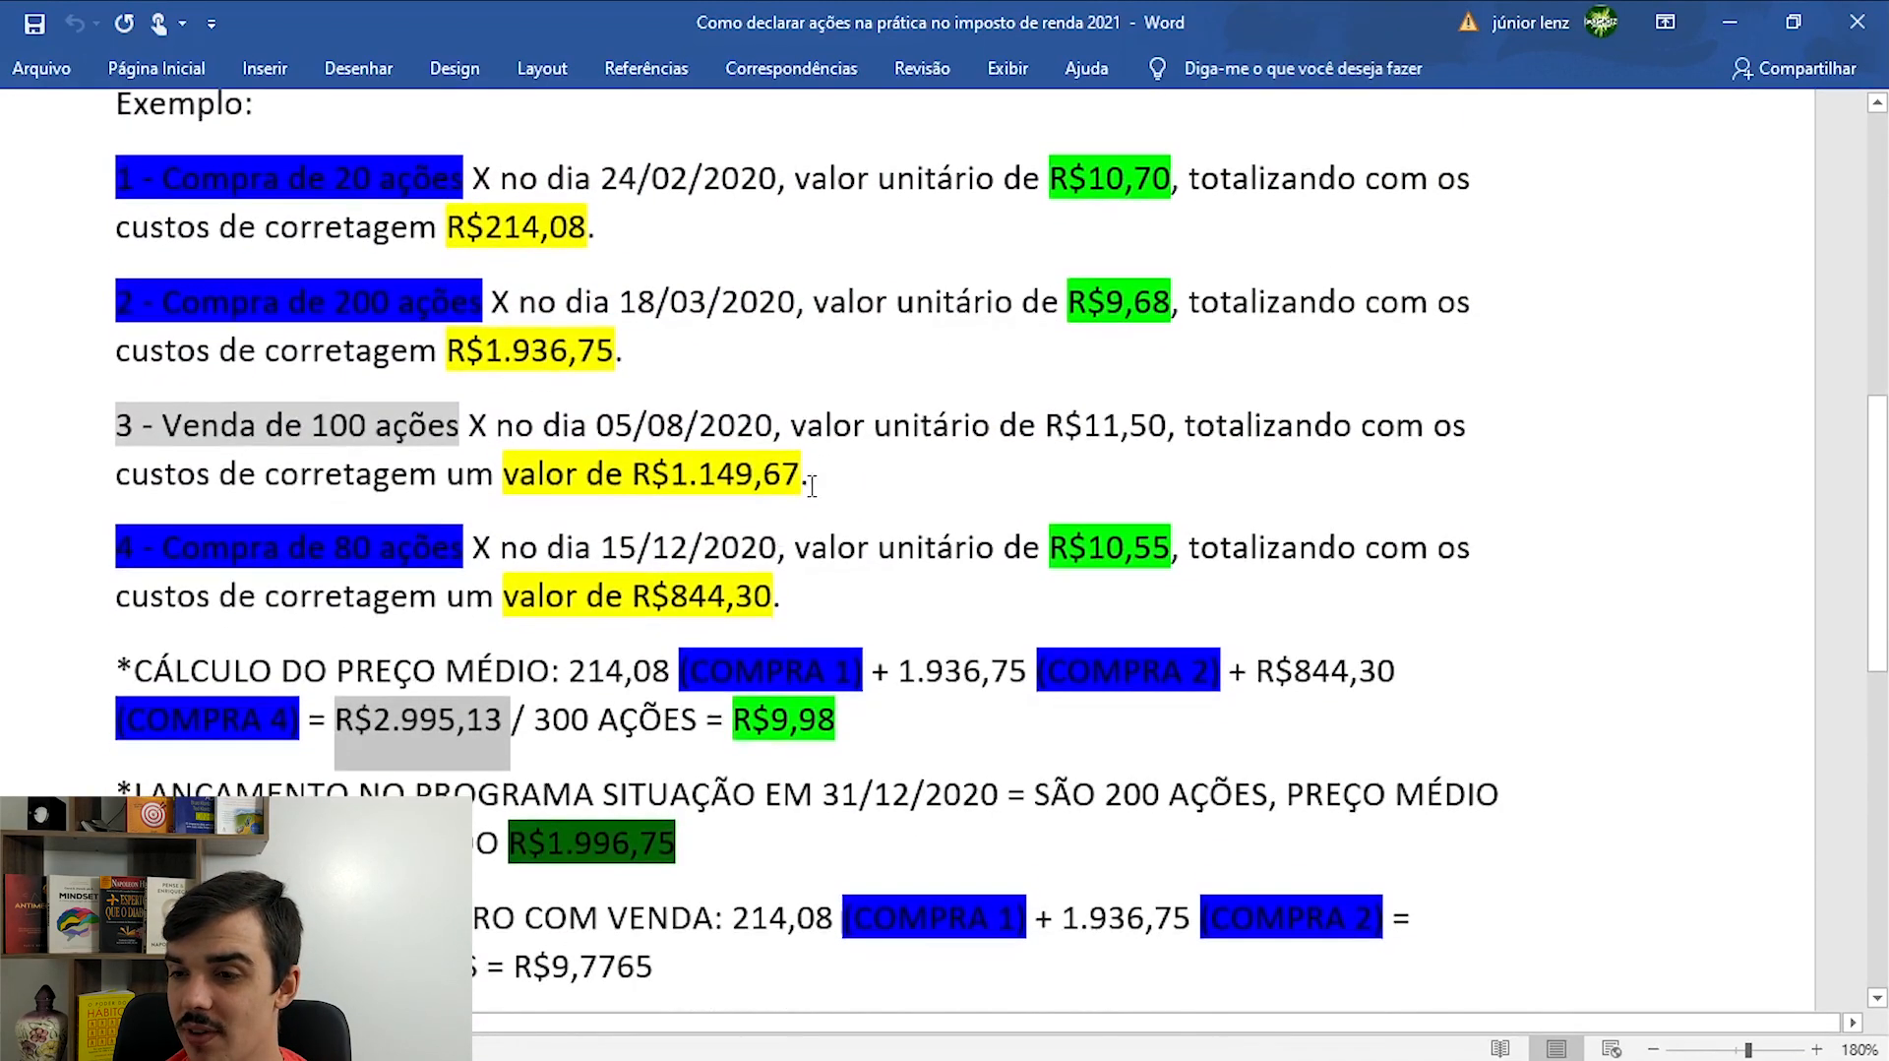
scroll(809, 462, down, 1)
scroll(809, 462, down, 5)
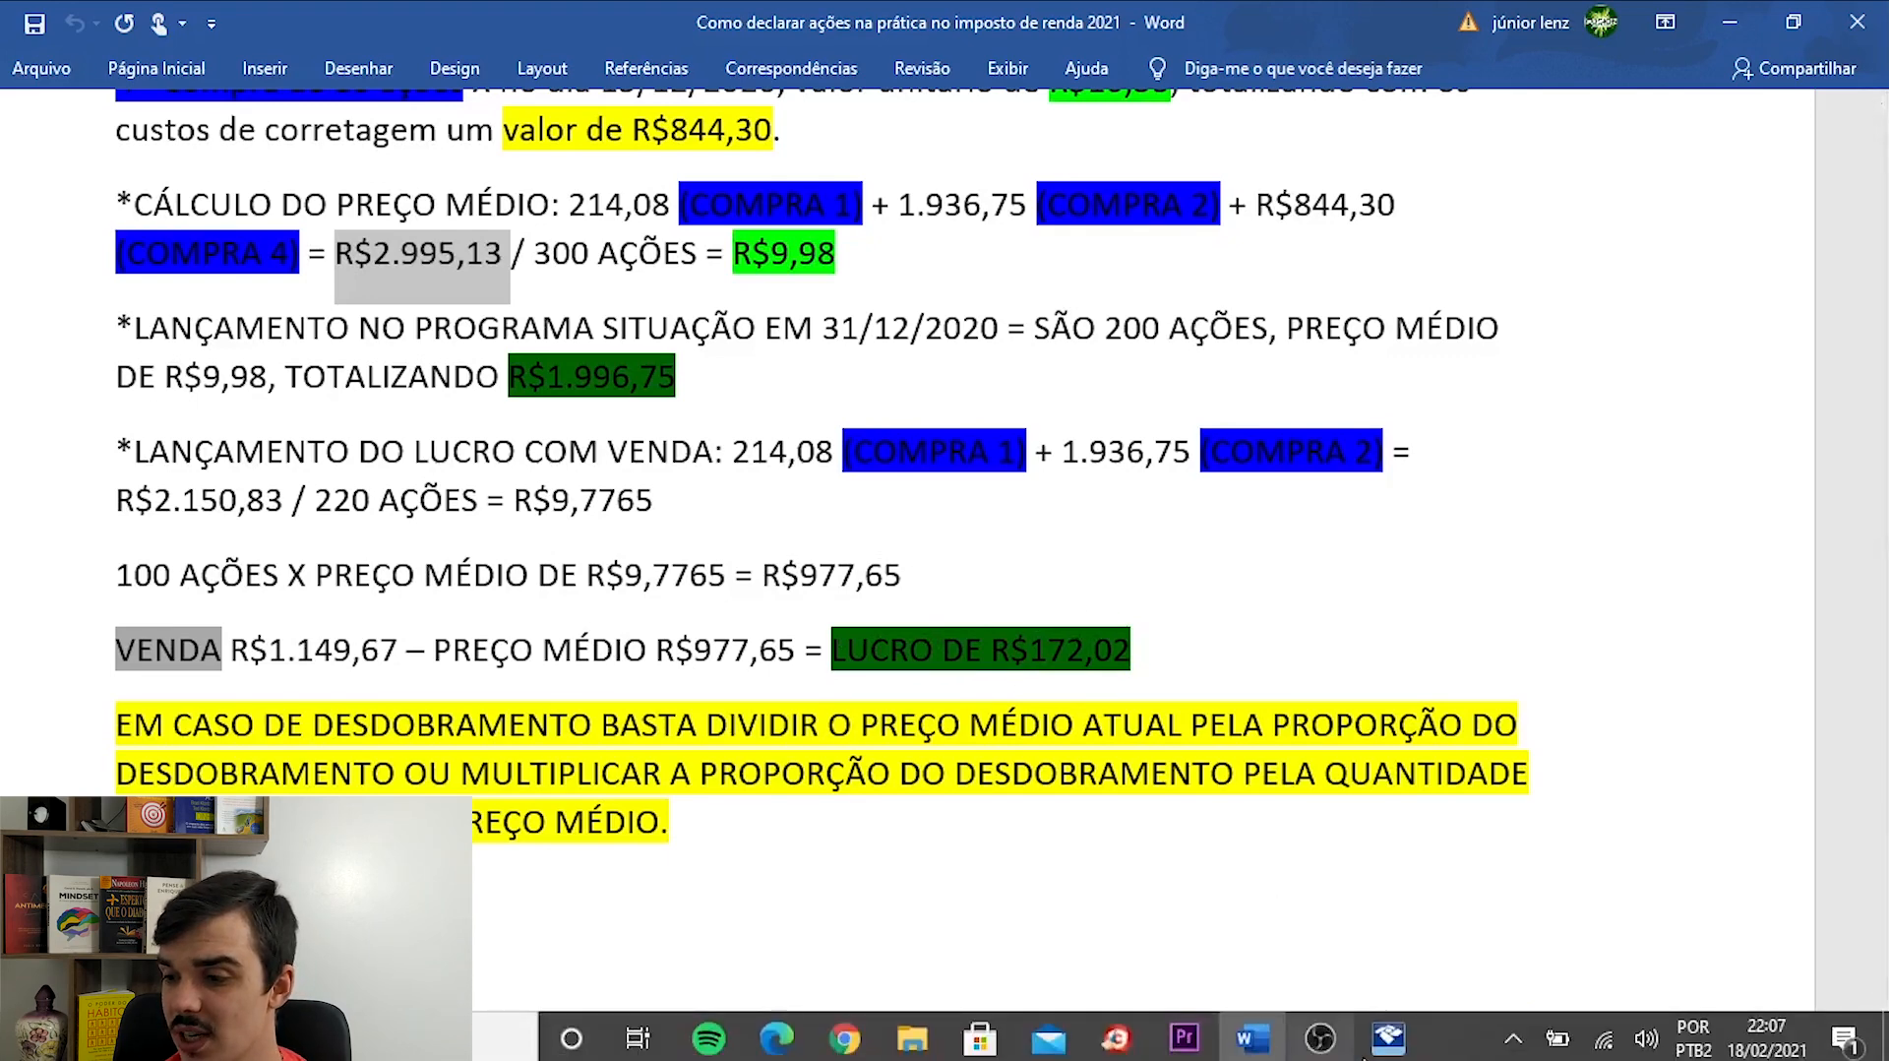
Switch back to IRPF 2020 and open the type 20 net stock gains entry in Rendimentos Isentos e Não Tributáveis
click(1388, 1039)
scroll(157, 536, down, 1)
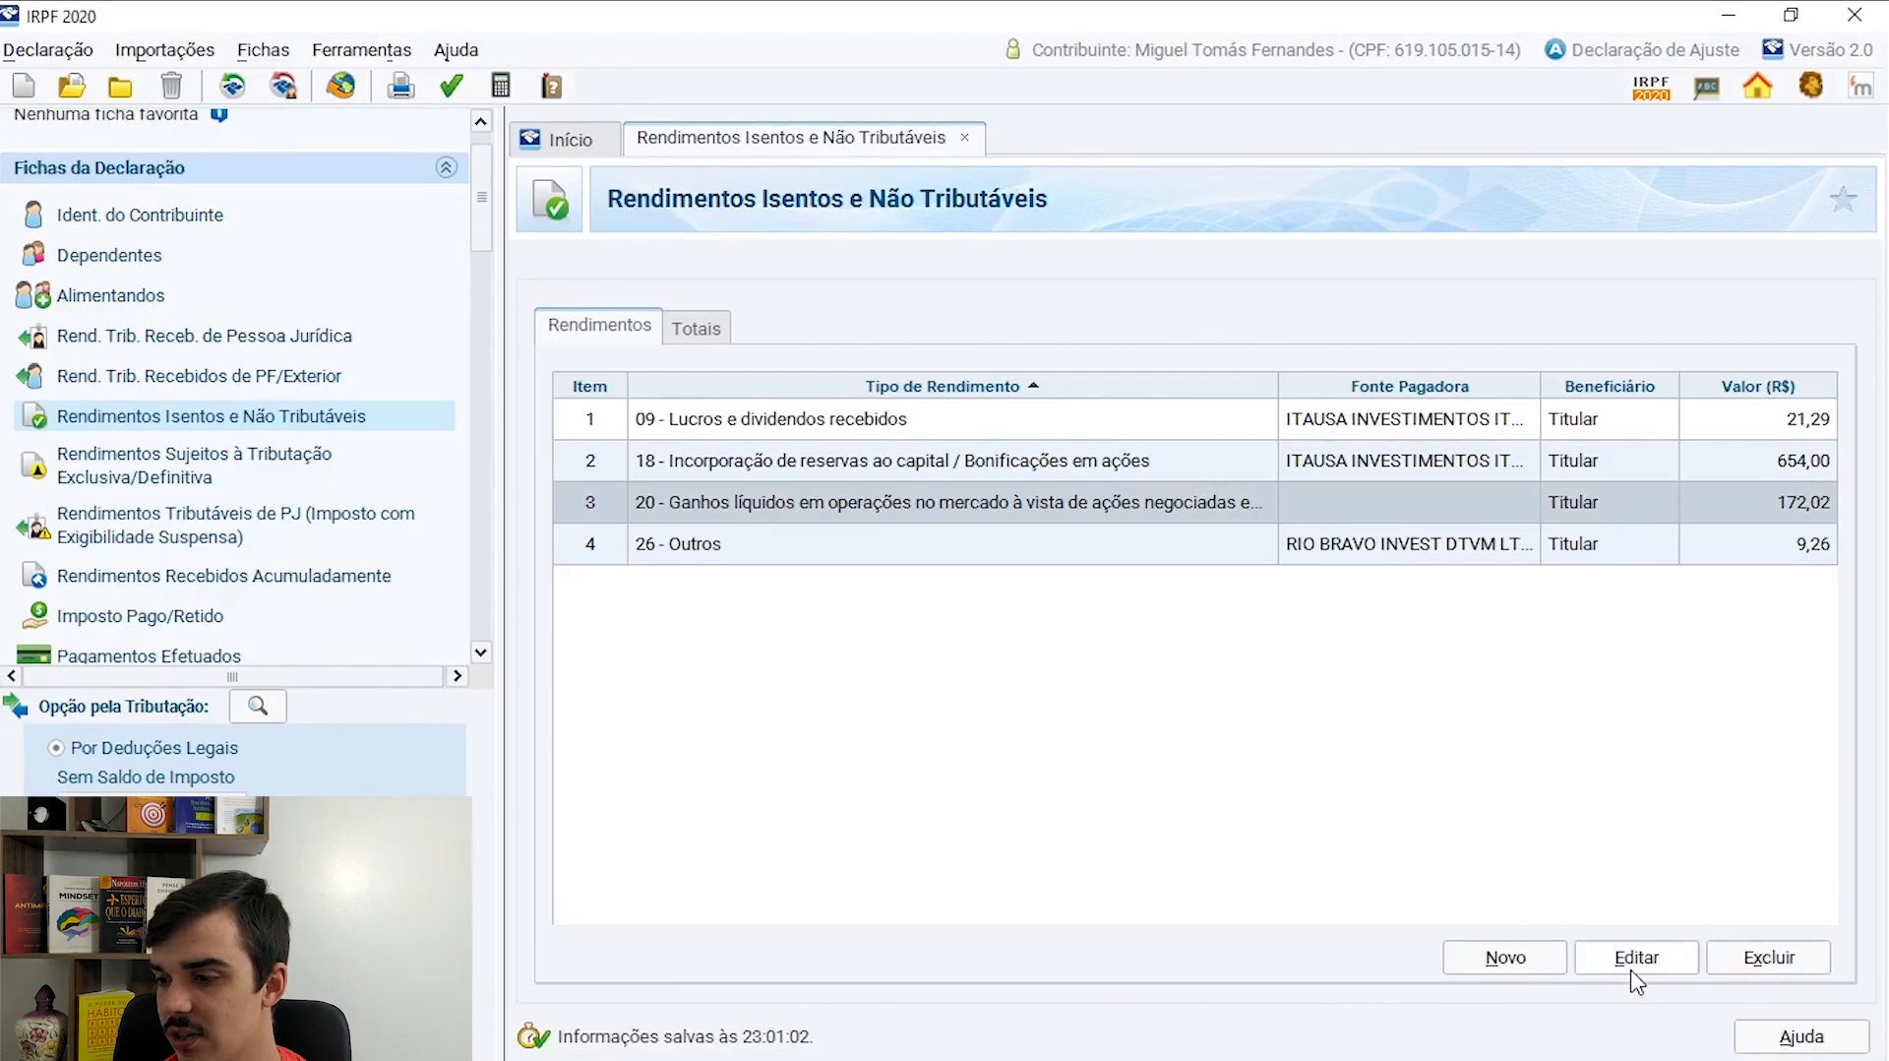
click(1633, 970)
Return to the Word document and examine the sale profit calculation and the highlighted note on adjusting the average price after a desdobramento
click(1252, 1045)
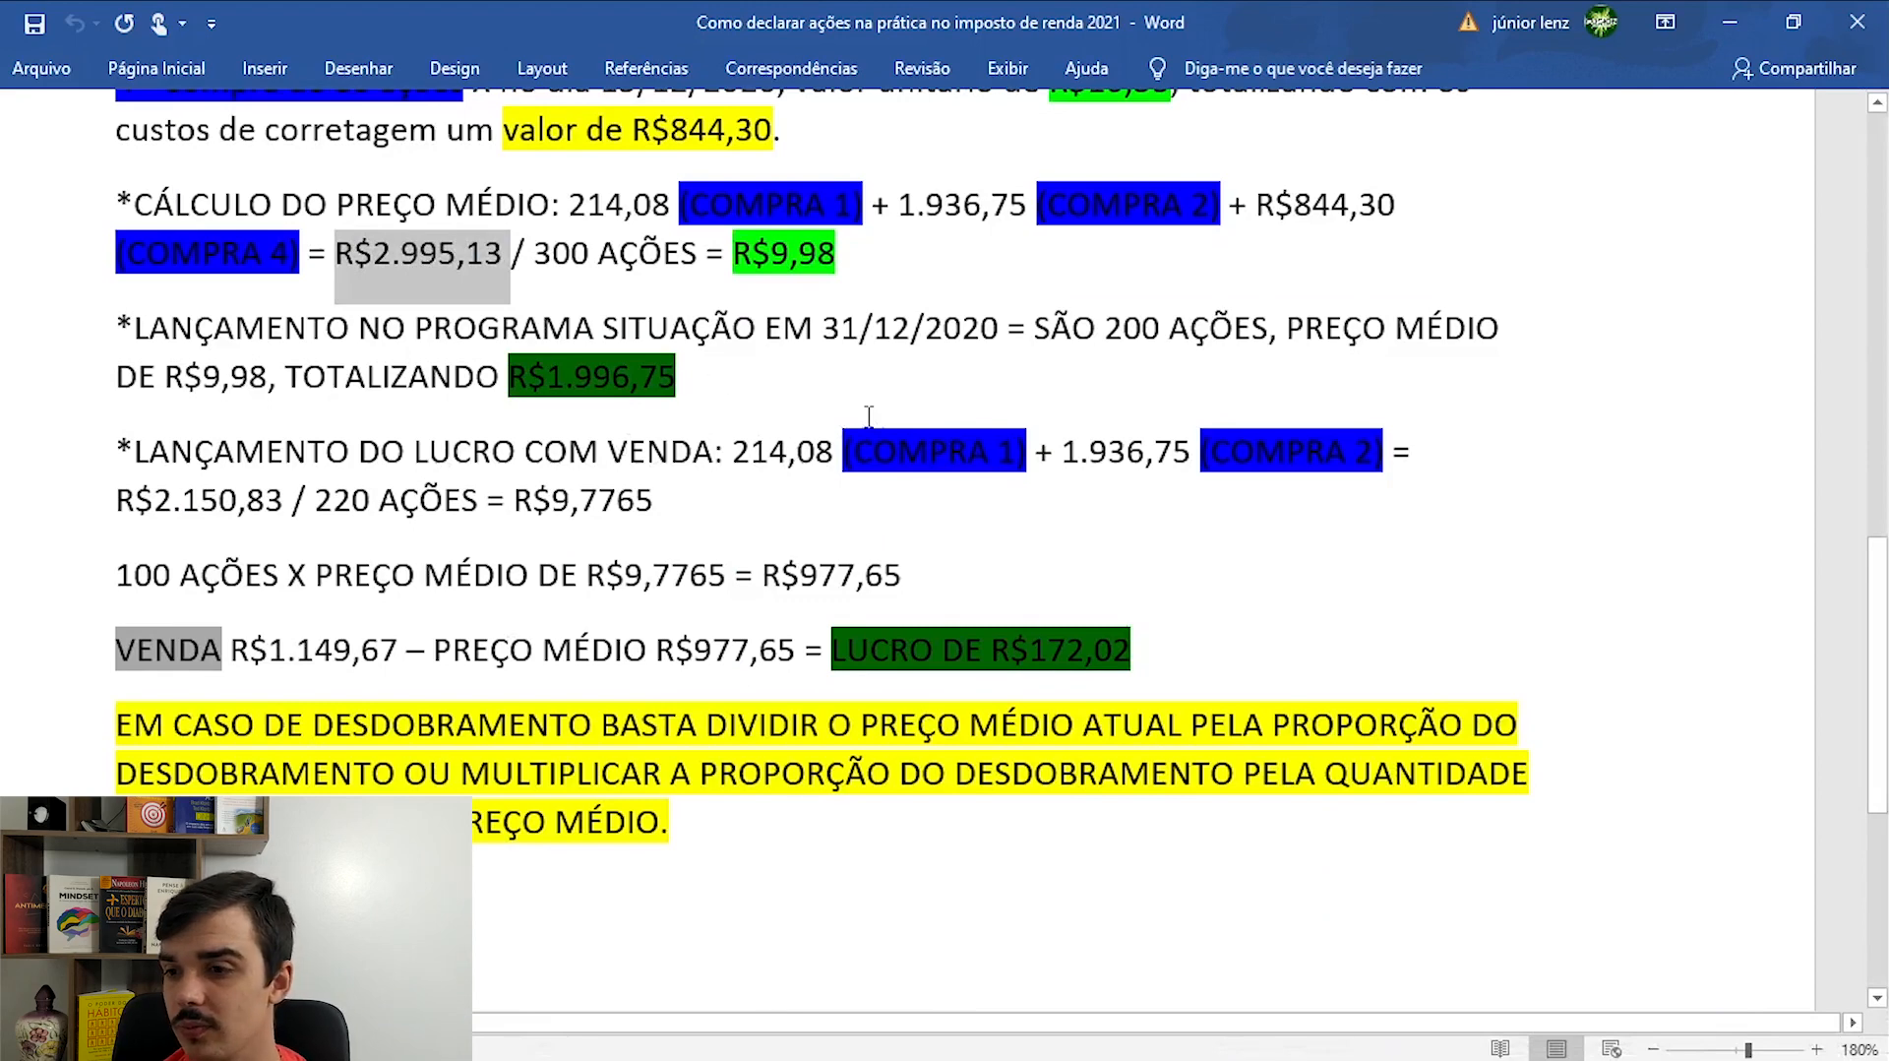
scroll(866, 411, down, 2)
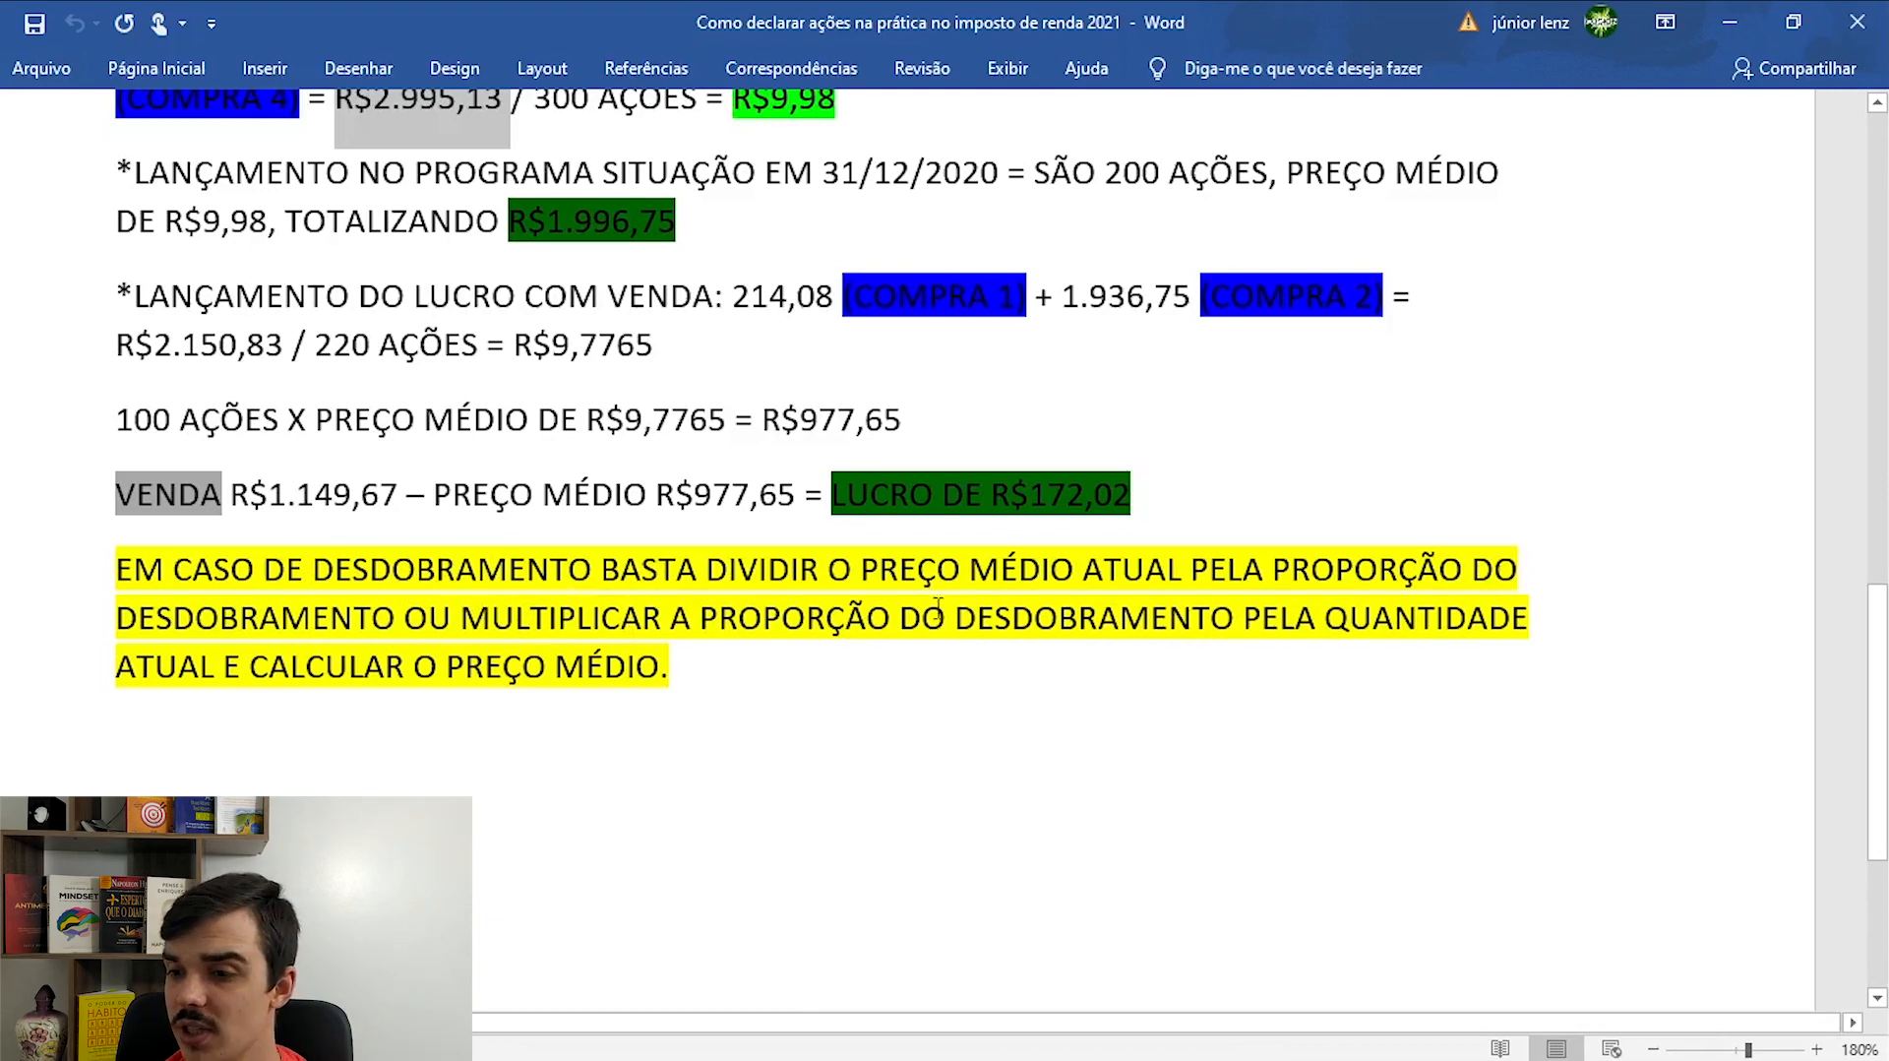
scroll(290, 497, up, 2)
scroll(792, 537, up, 1)
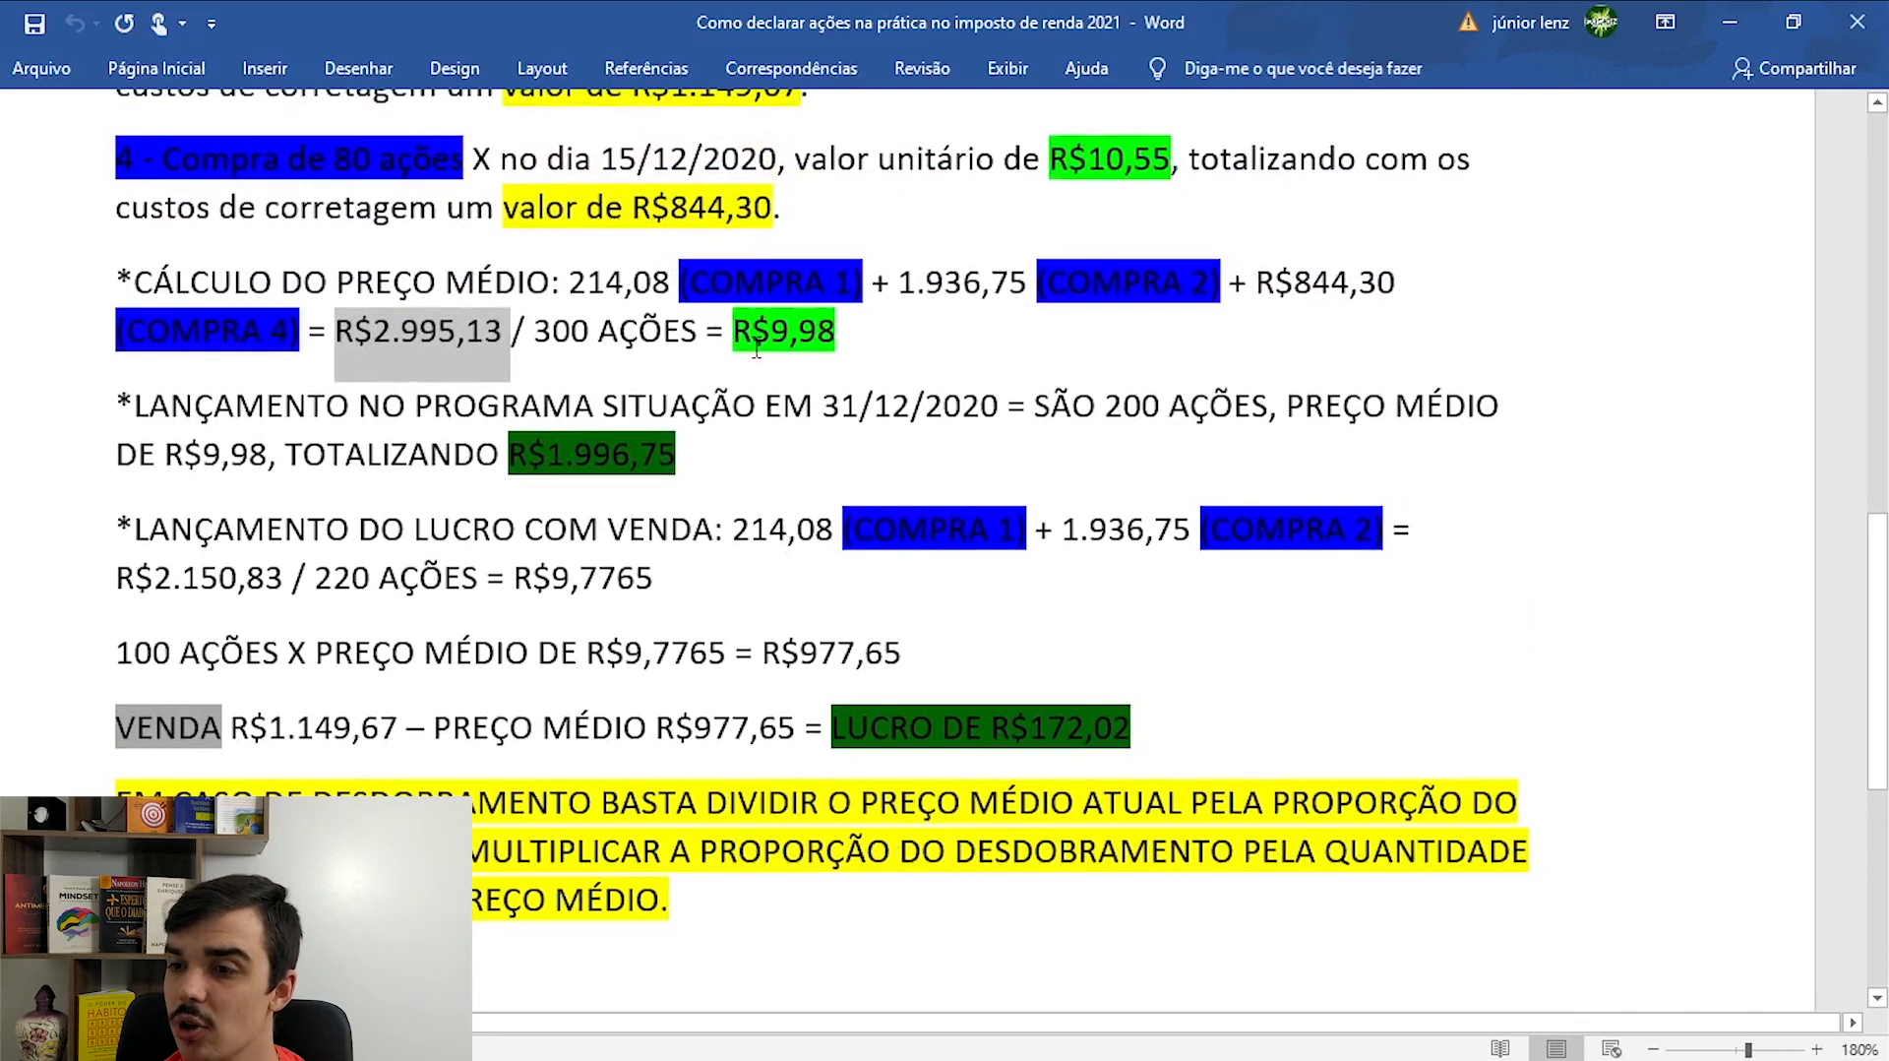
scroll(1030, 531, down, 2)
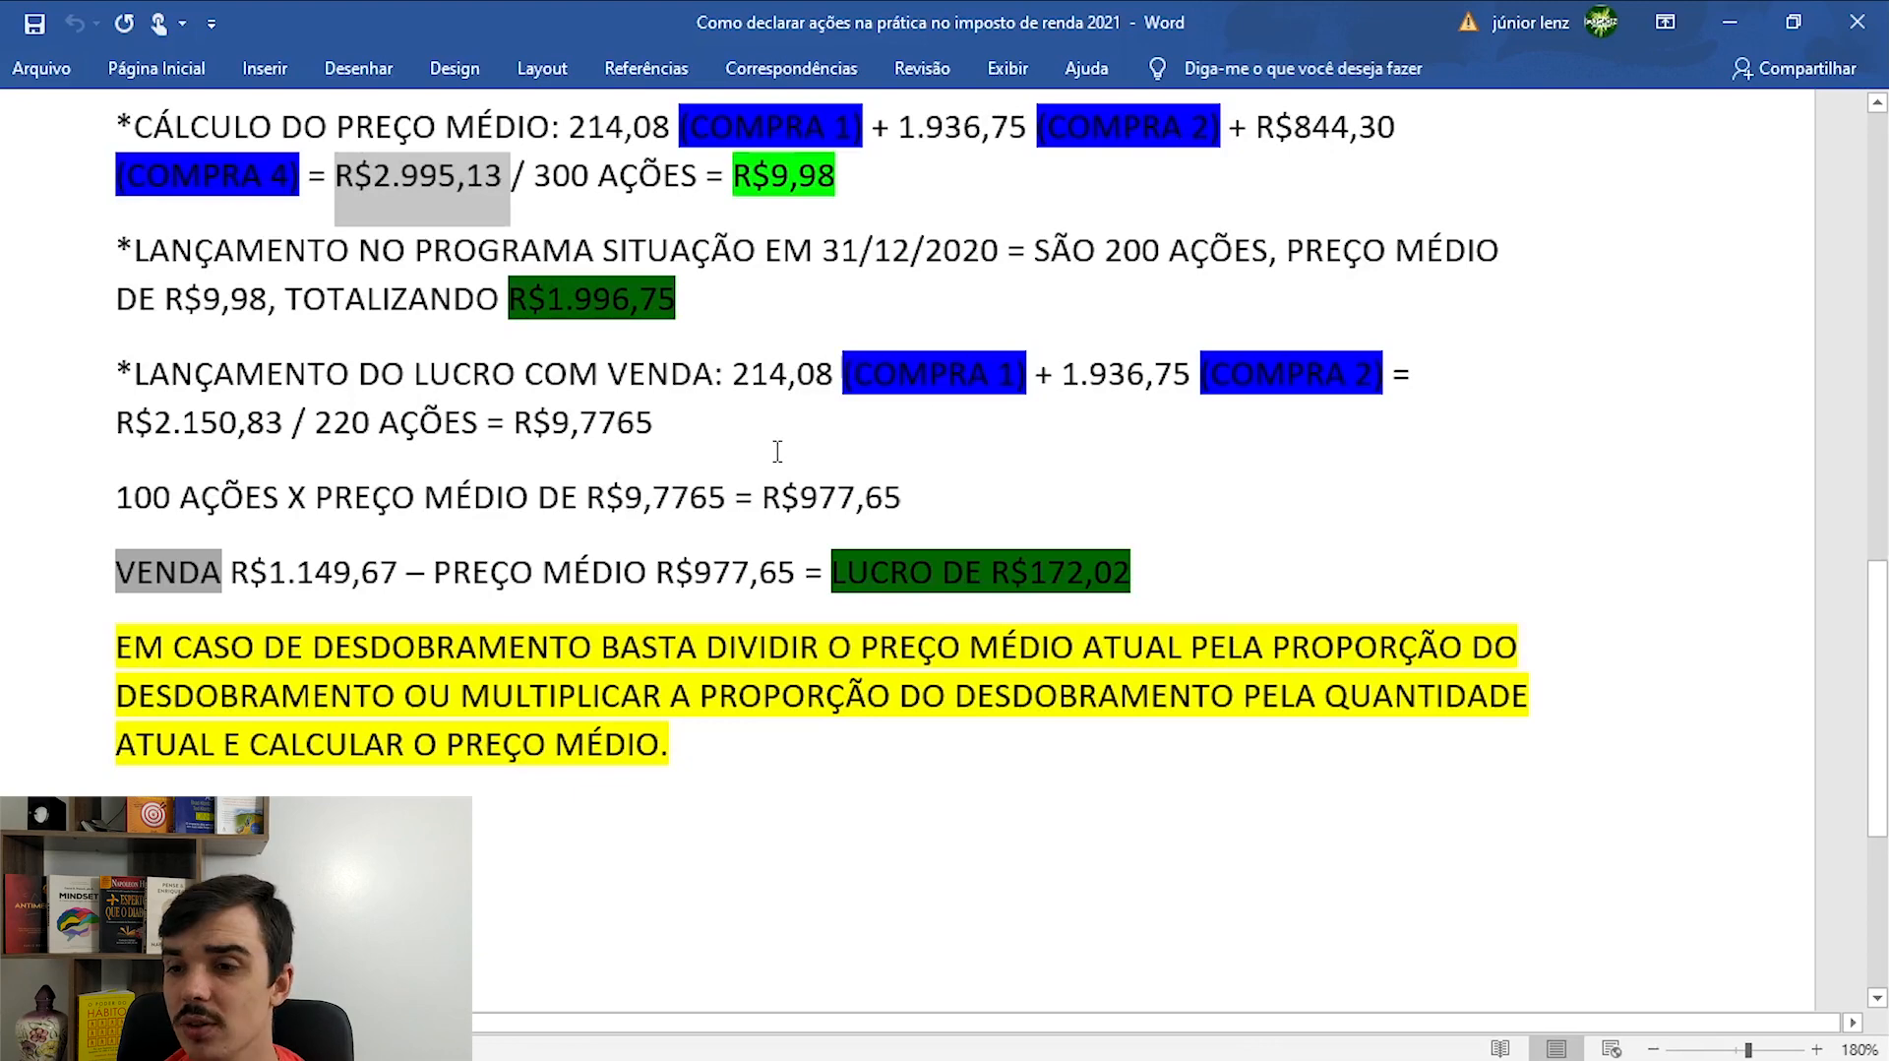
scroll(778, 451, up, 1)
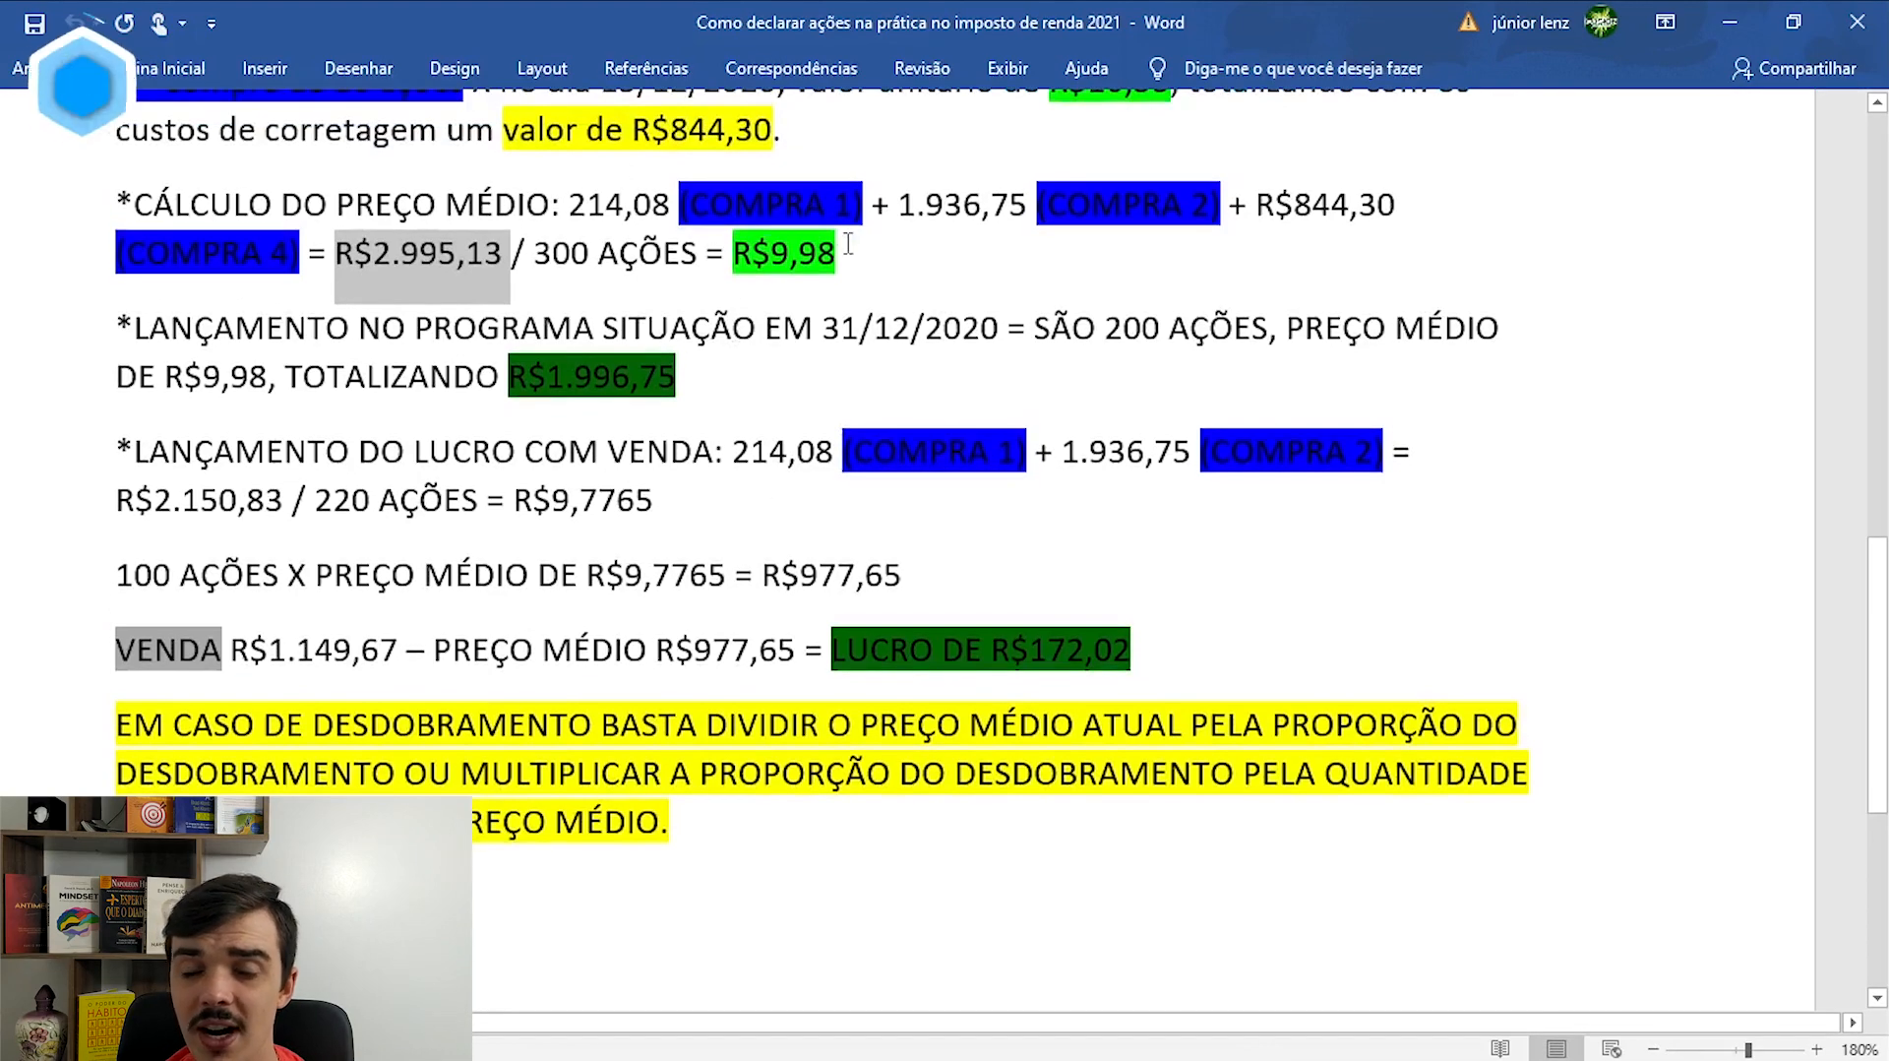